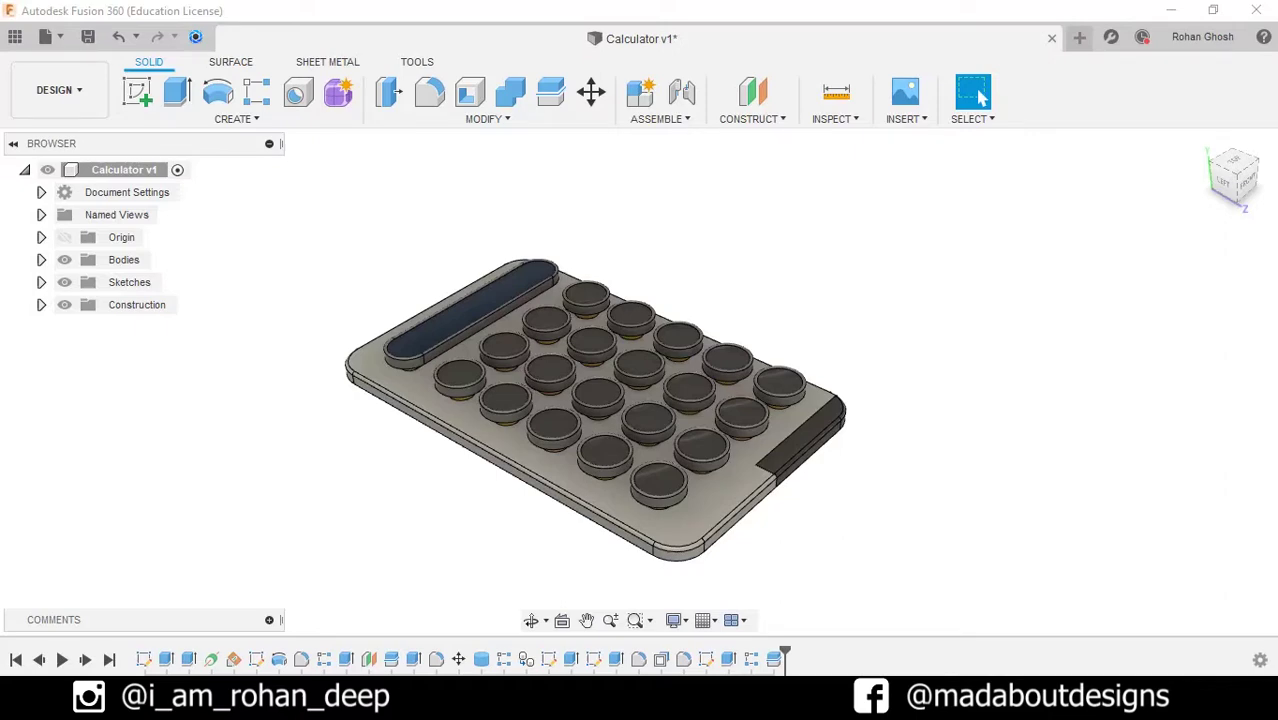
{"action": "middle_click_drag", "start_coordinate": [617, 502], "coordinate": [1220, 518], "text": "shift"}
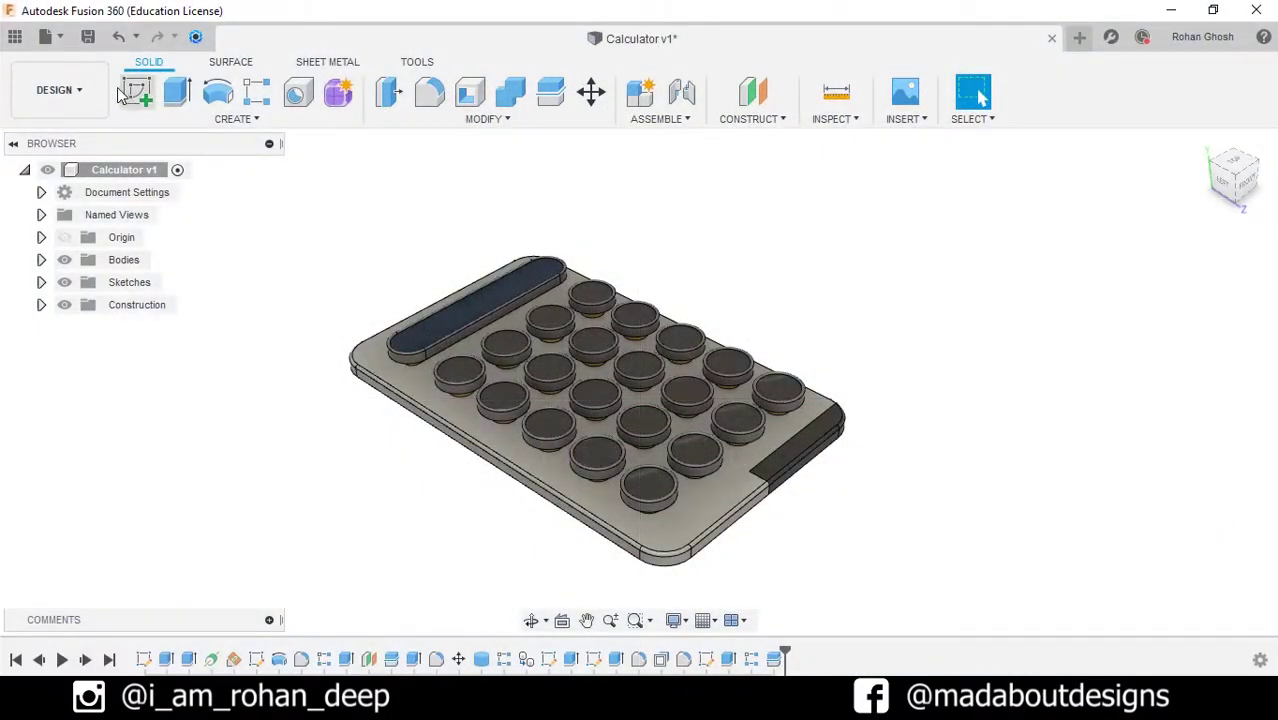
Step: Create a new design and add an empty, activated component named Base
{"action": "left_click", "coordinate": [45, 36]}
{"action": "left_click", "coordinate": [76, 64]}
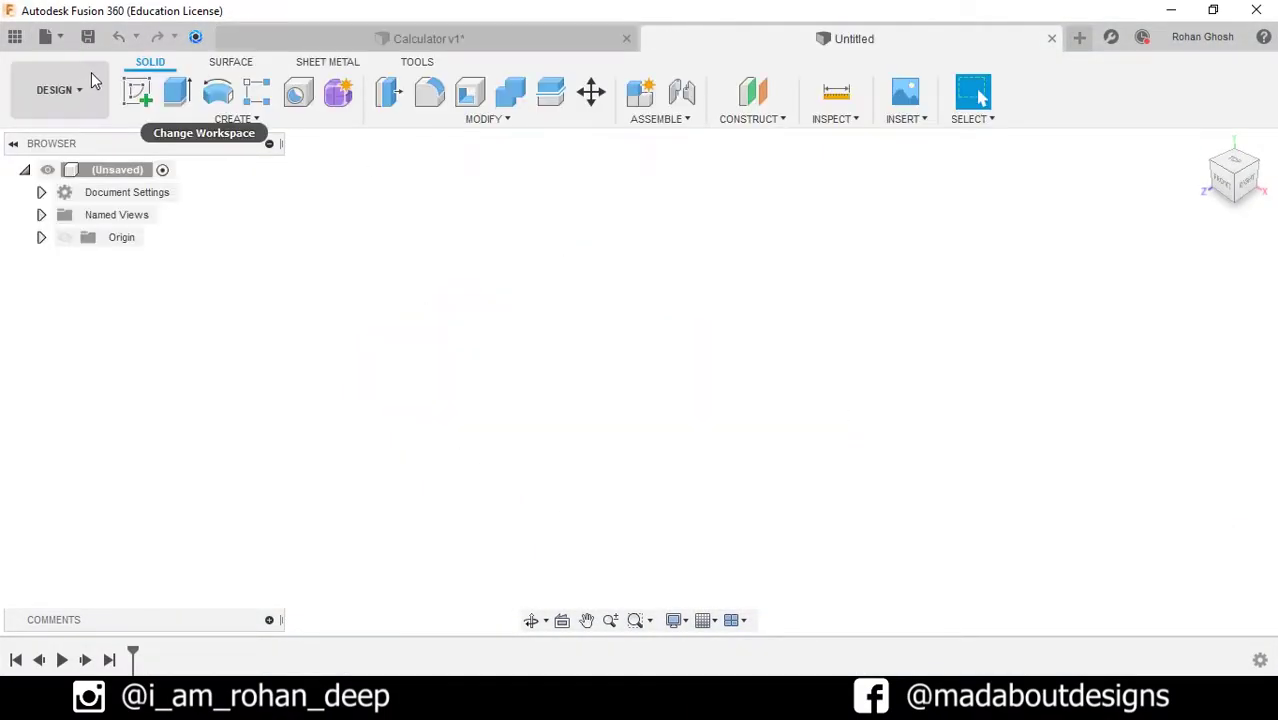
{"action": "left_click", "coordinate": [641, 92]}
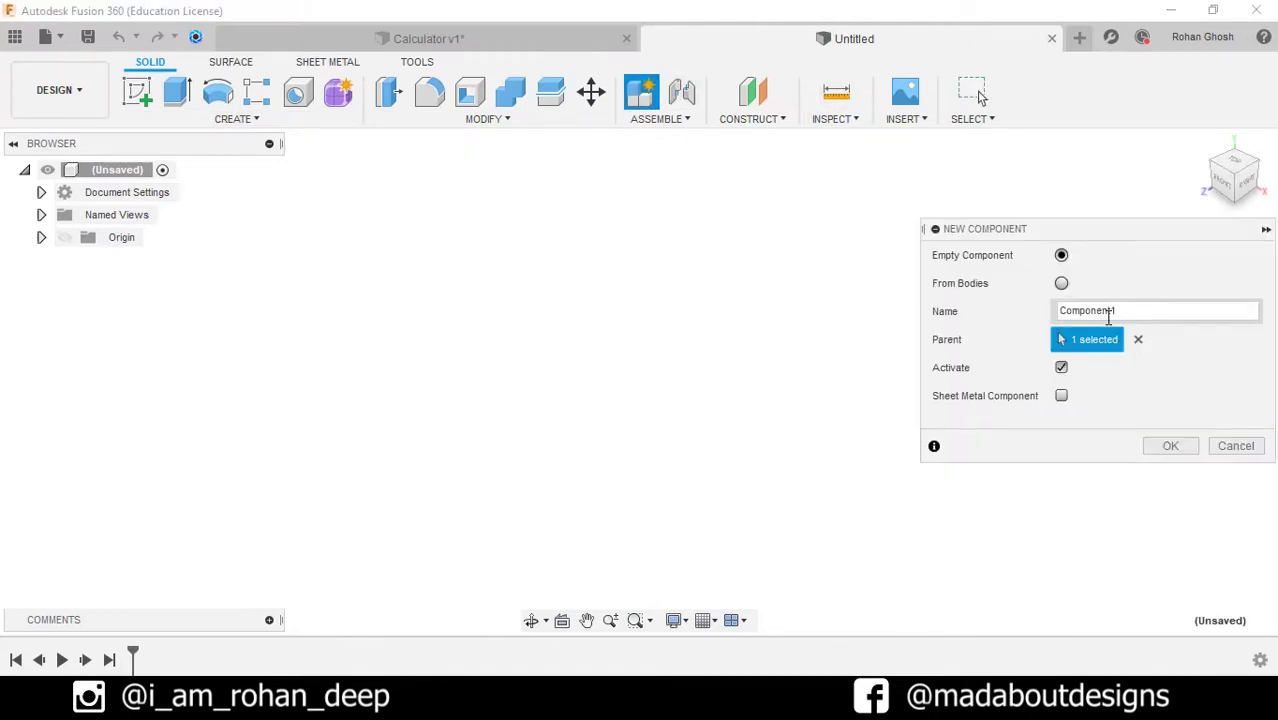
{"action": "double_click", "coordinate": [1108, 316]}
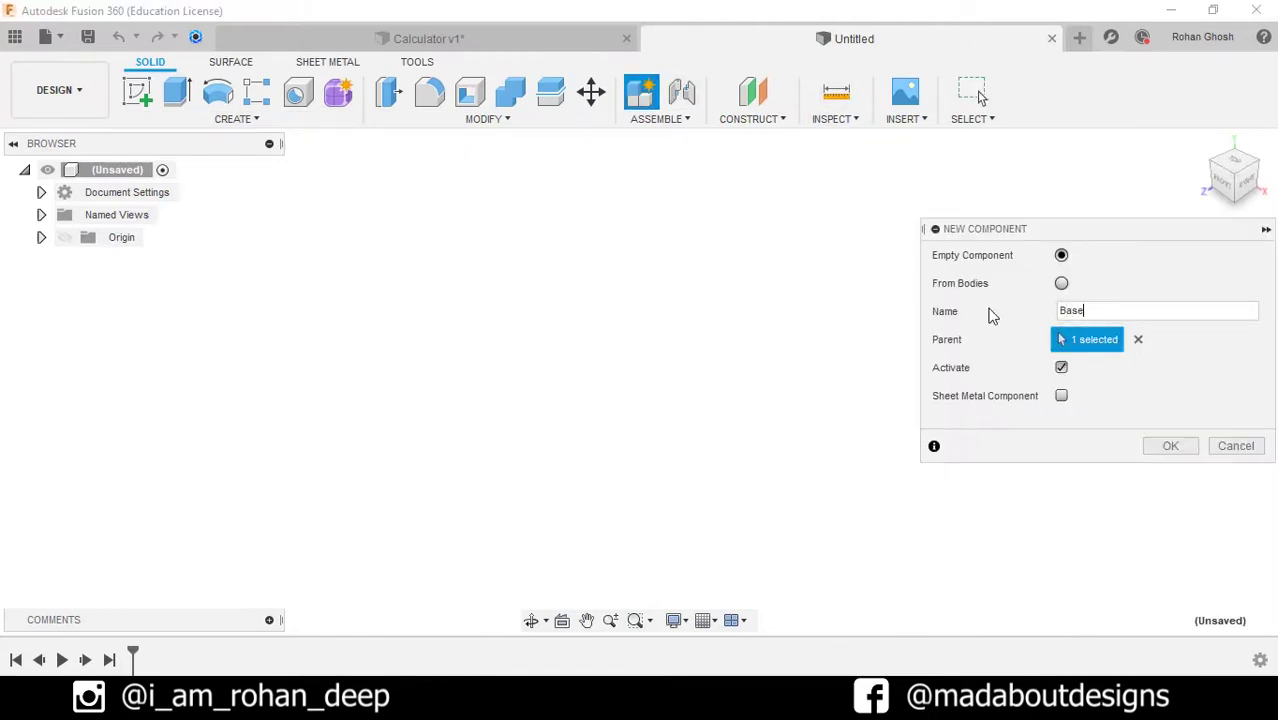
{"action": "key", "text": "Return"}
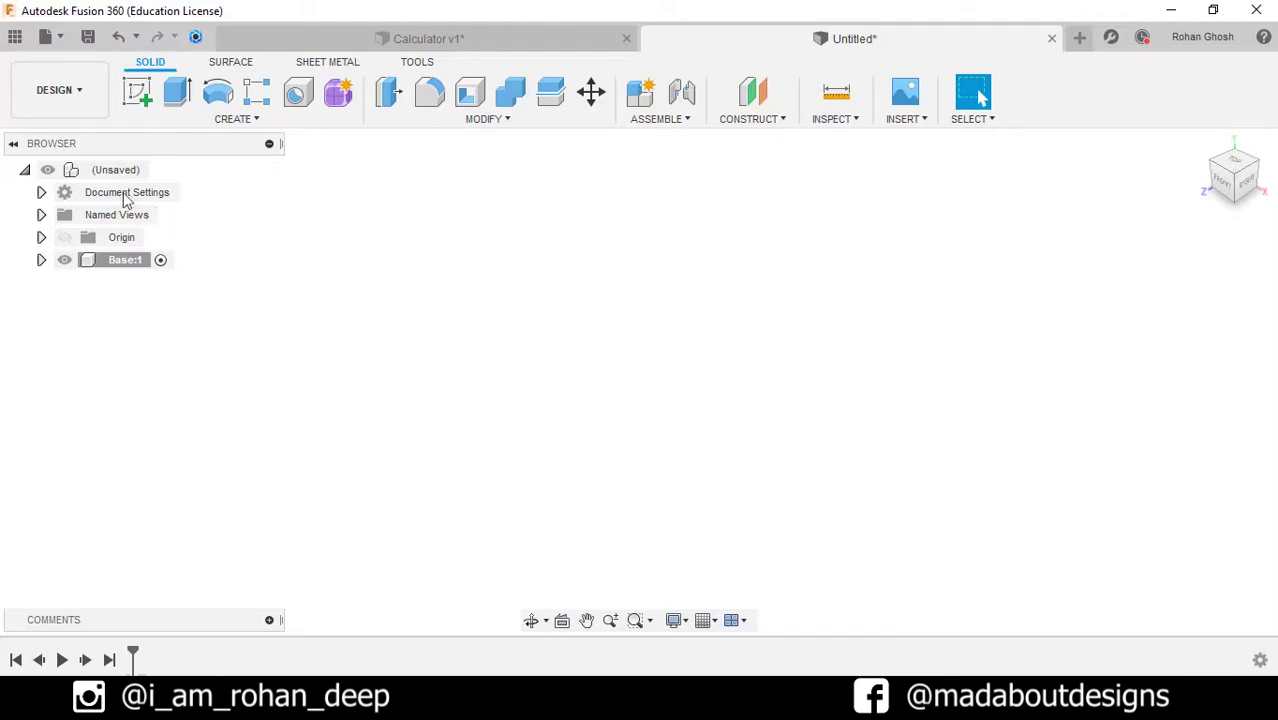
Step: Sketch a center rectangle 14 cm long and 9 cm wide about the origin on the horizontal plane
{"action": "left_click", "coordinate": [141, 98]}
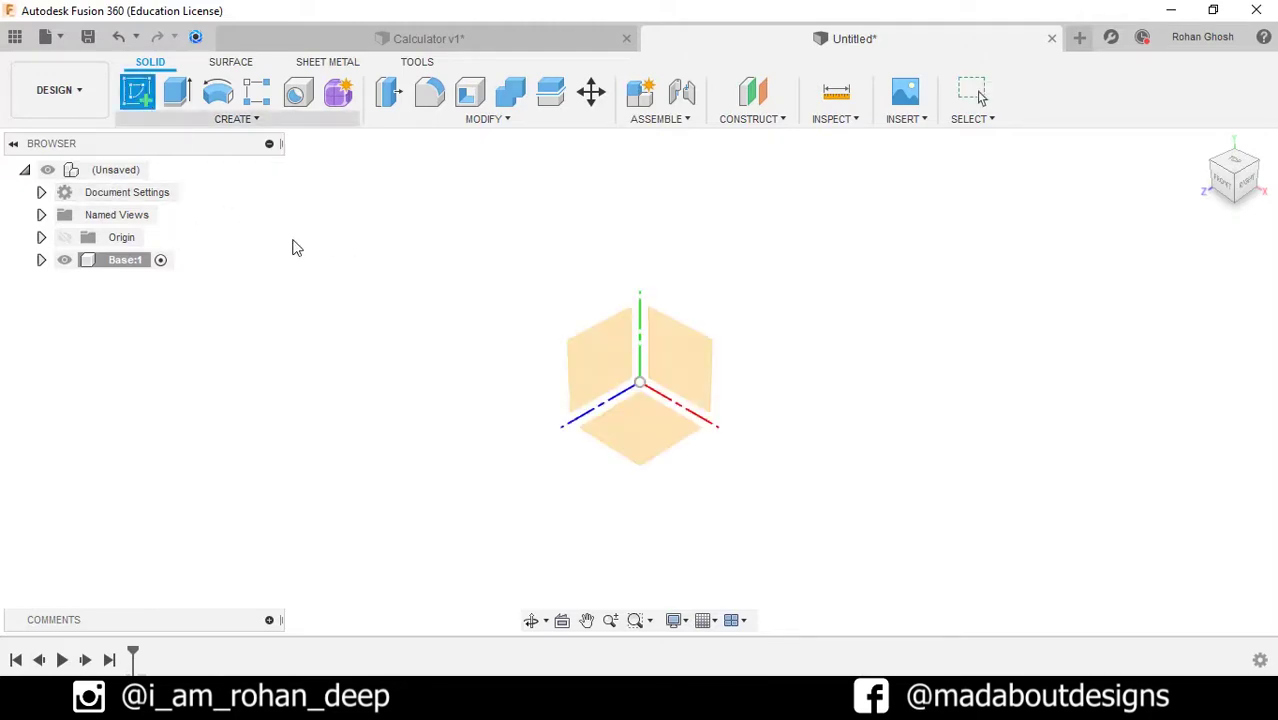
{"action": "left_click", "coordinate": [637, 455]}
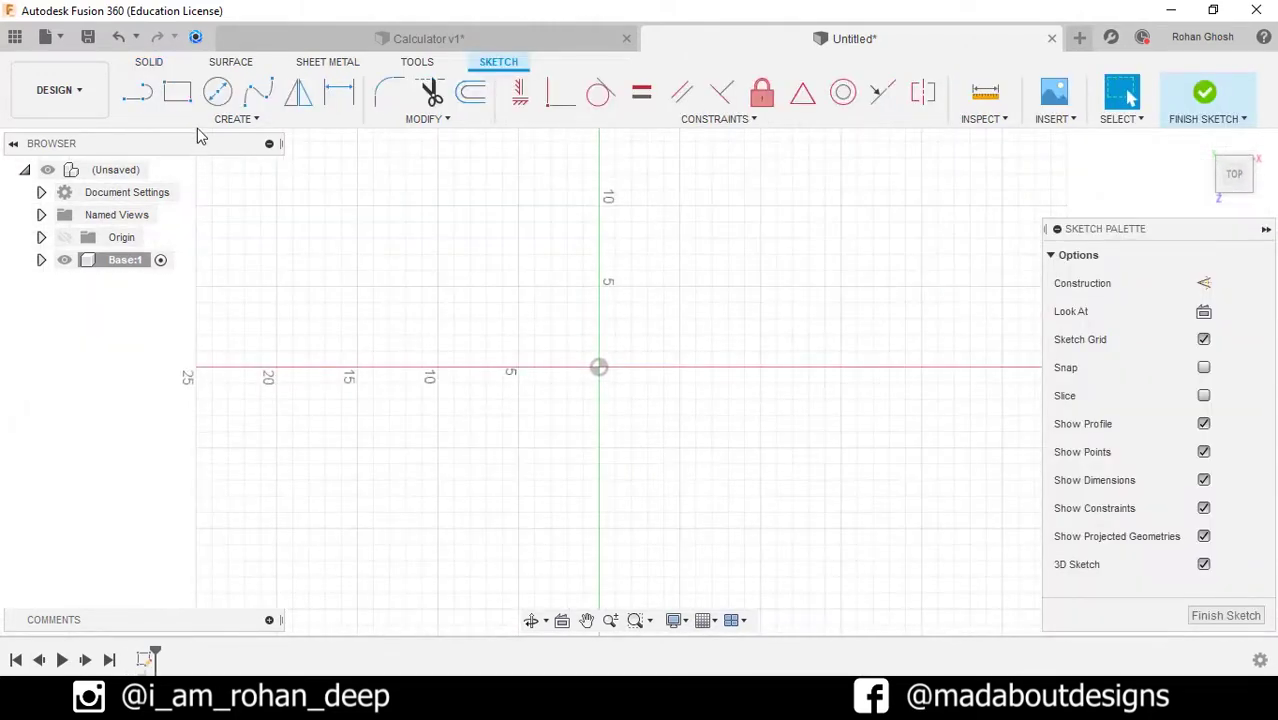
{"action": "key", "text": "r"}
{"action": "left_click", "coordinate": [1199, 313]}
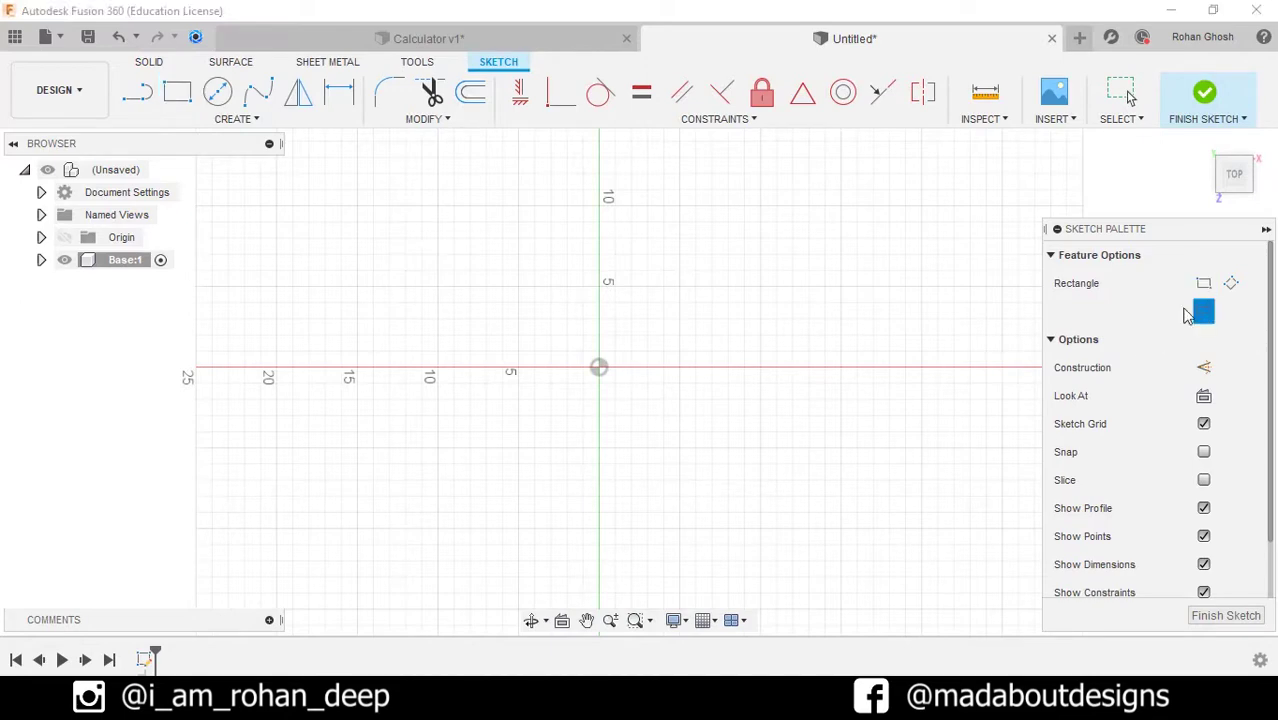
{"action": "left_click", "coordinate": [600, 368]}
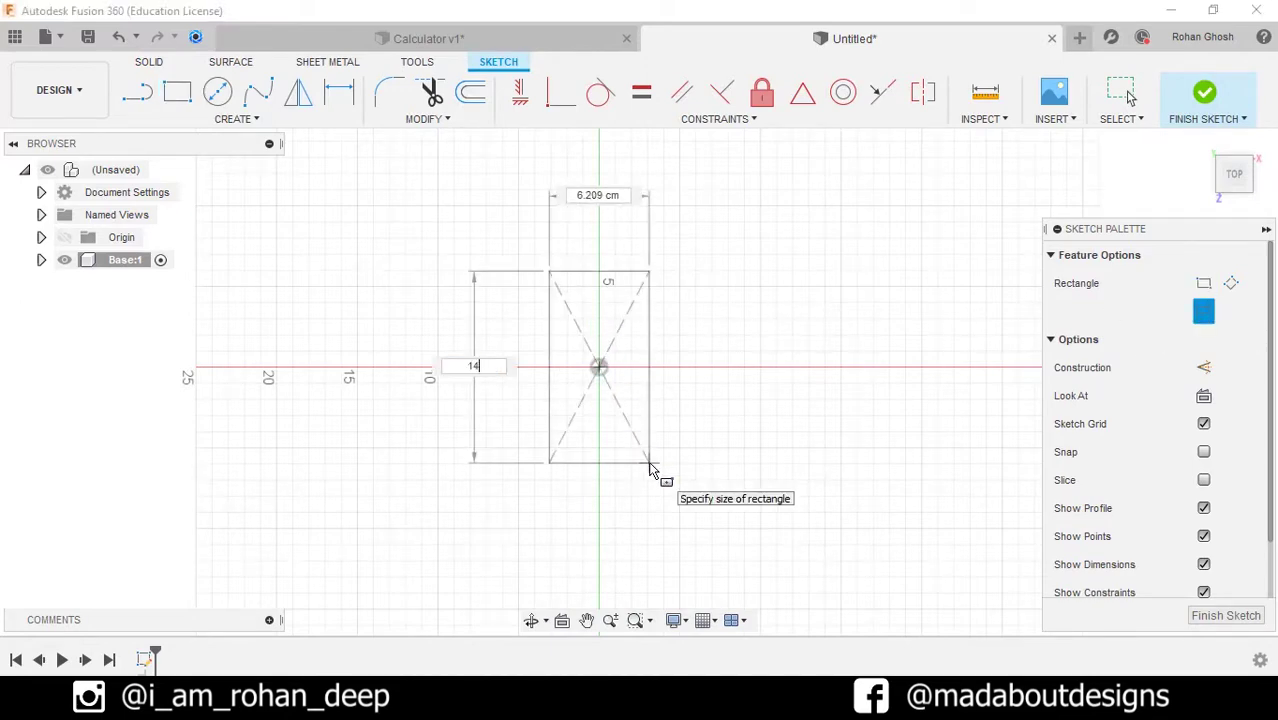
{"action": "type", "text": "14"}
{"action": "key", "text": "Tab"}
{"action": "type", "text": "9"}
{"action": "key", "text": "Tab"}
{"action": "key", "text": "Return"}
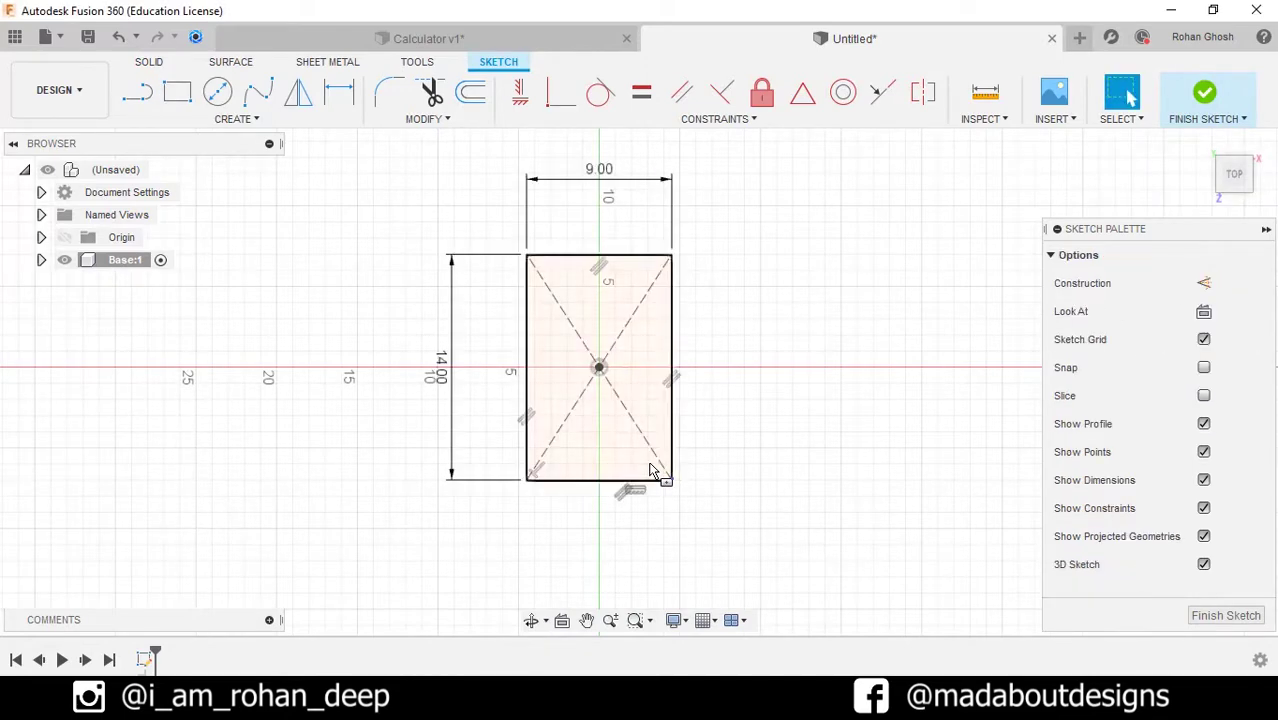
Step: Delete the rectangle's diagonal construction lines and fillet its four corners with a 1 cm radius
{"action": "left_click", "coordinate": [626, 344]}
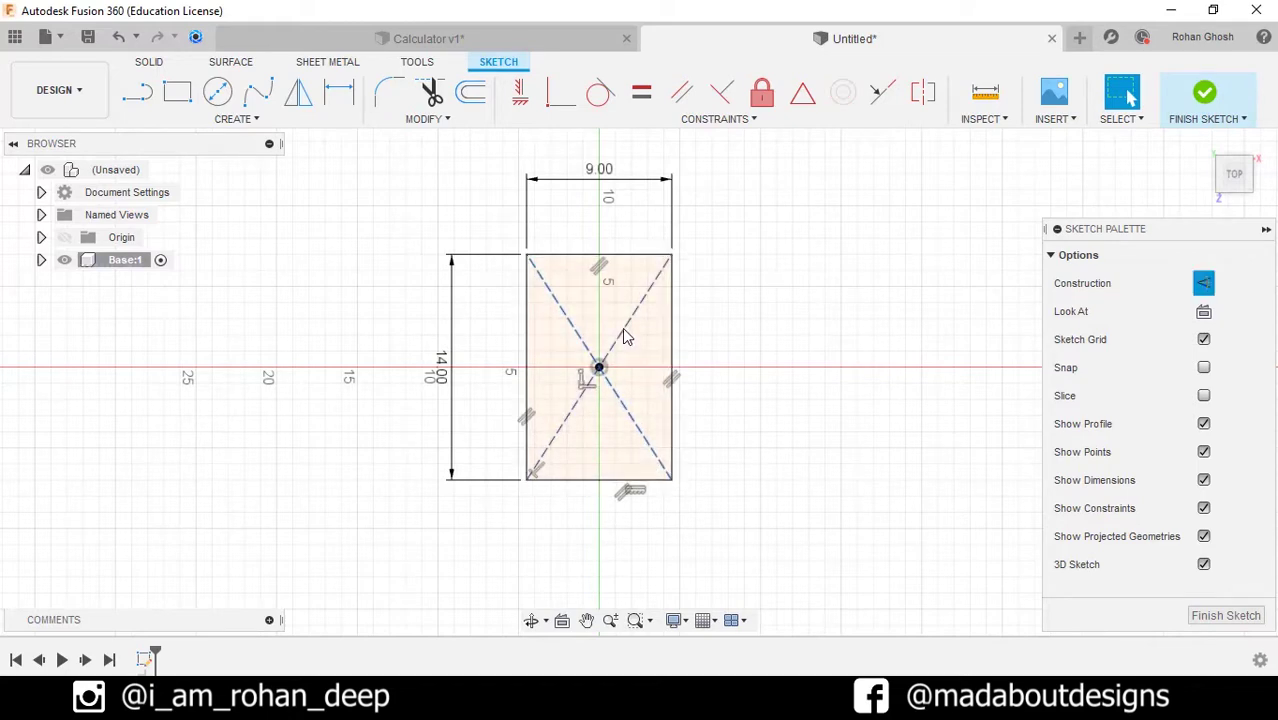
{"action": "key", "text": "Delete"}
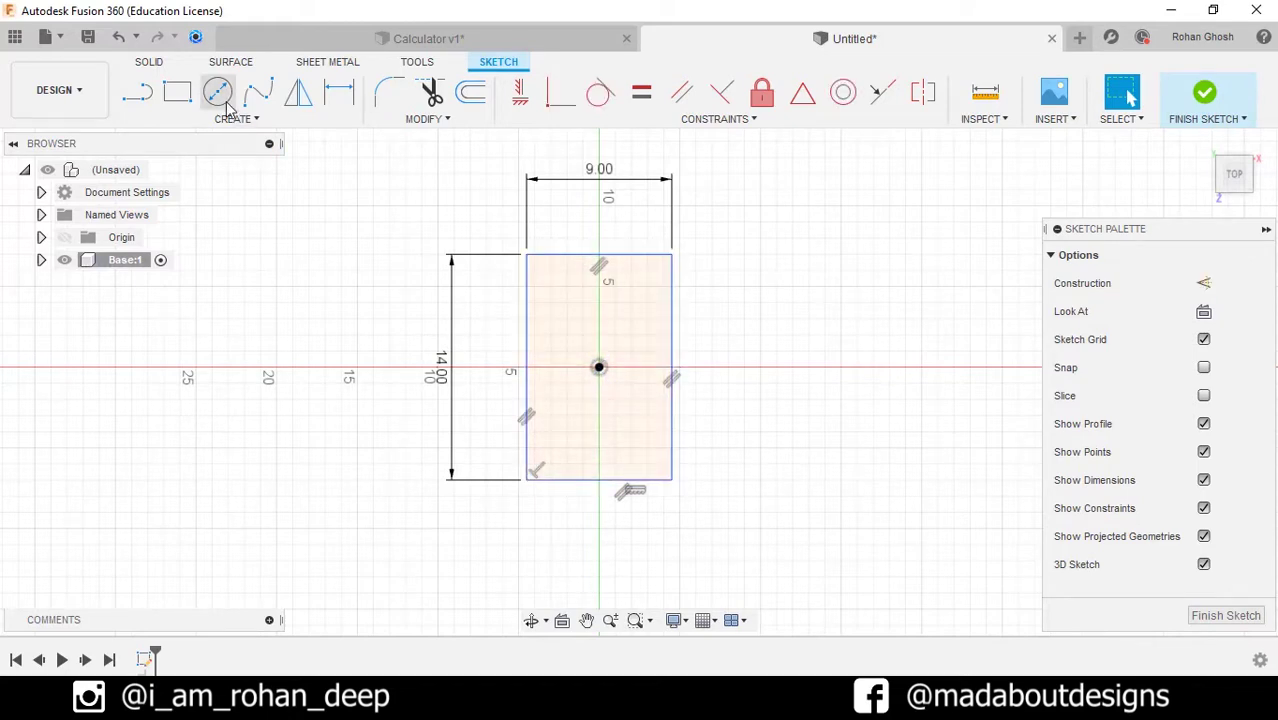
{"action": "left_click", "coordinate": [390, 100]}
{"action": "left_click", "coordinate": [527, 478]}
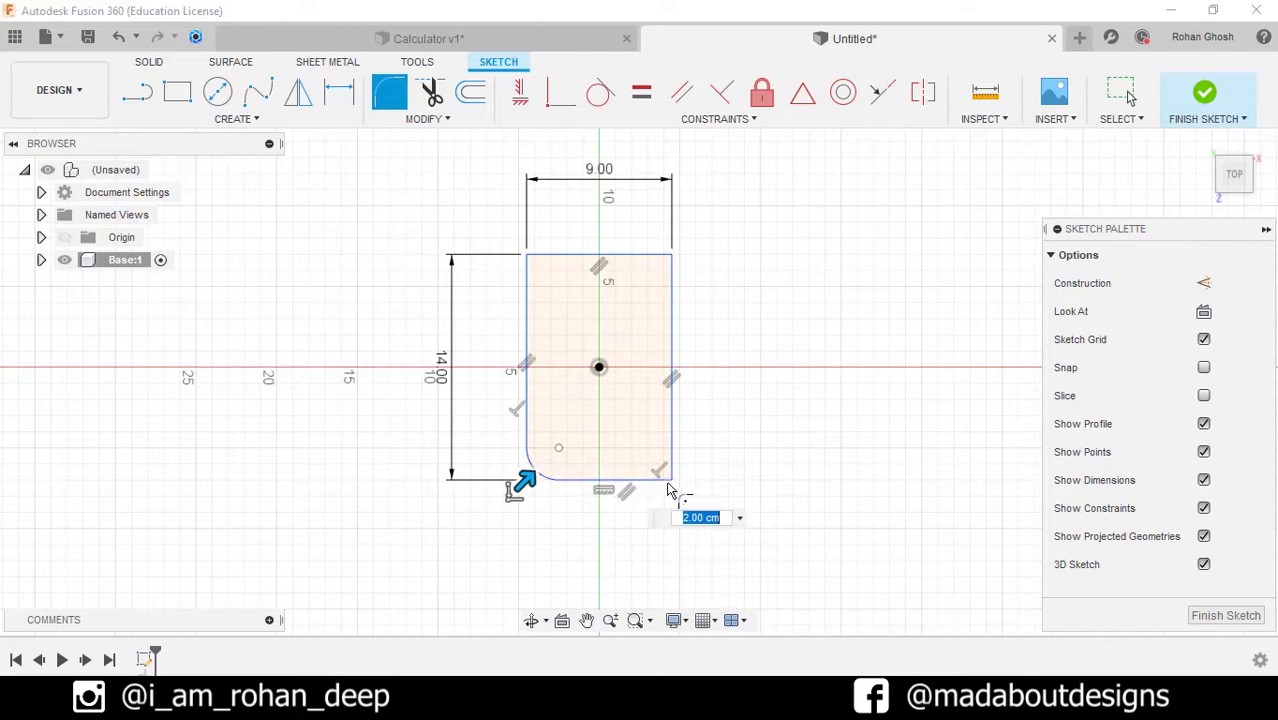
{"action": "left_click", "coordinate": [670, 256]}
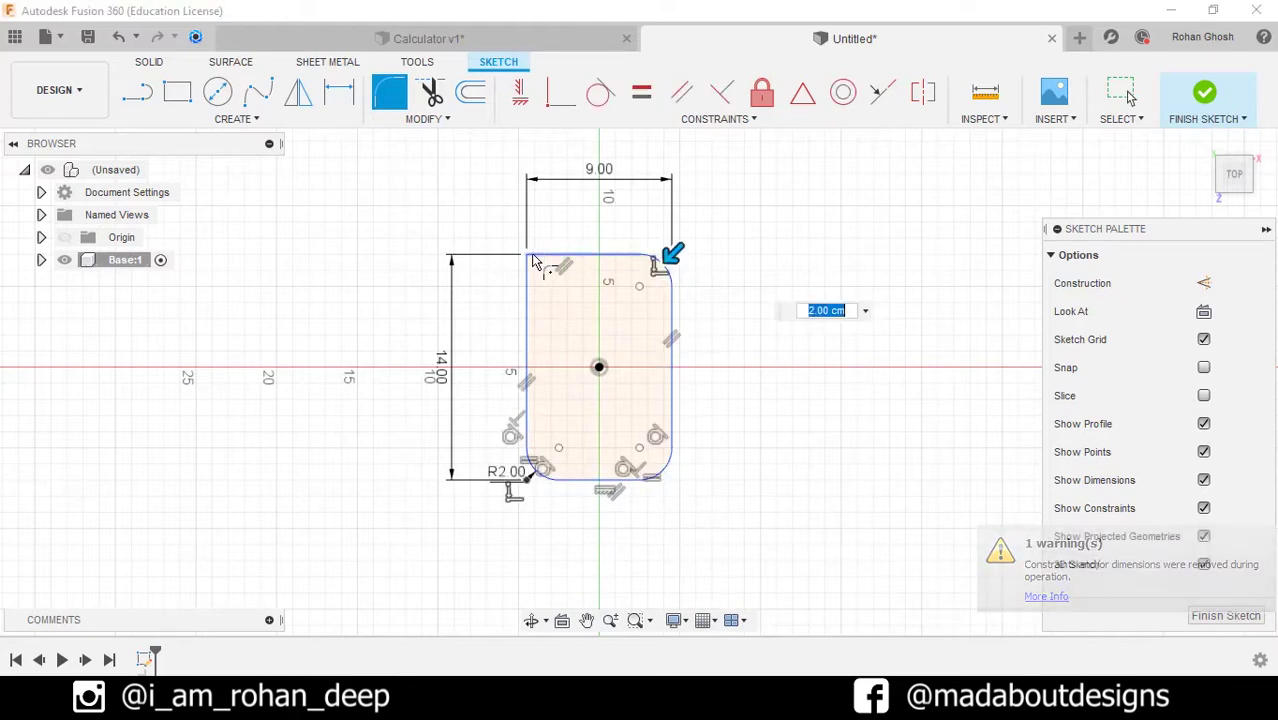
{"action": "left_click", "coordinate": [530, 262]}
{"action": "key", "text": "Escape"}
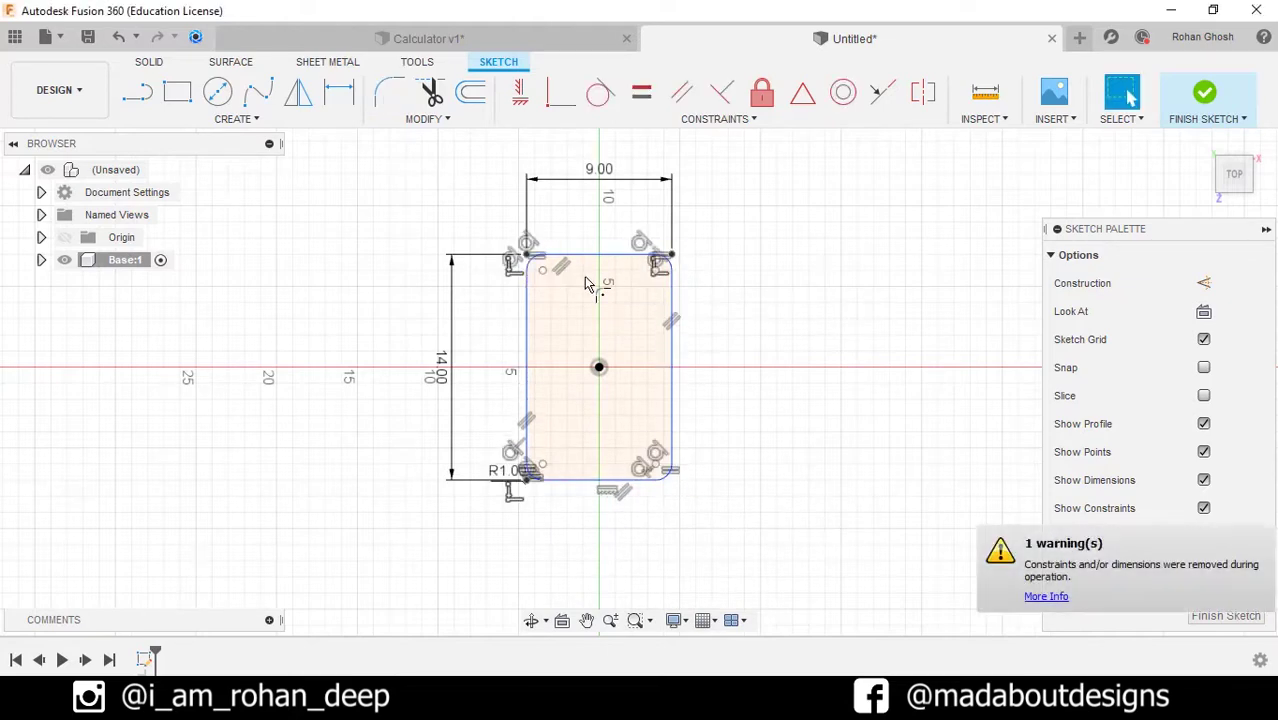
Step: Draw a short line up from the lower edge's midpoint, continue it horizontally past the right edge, and finish the sketch
{"action": "scroll", "coordinate": [669, 441], "scroll_direction": "up", "scroll_amount": 3}
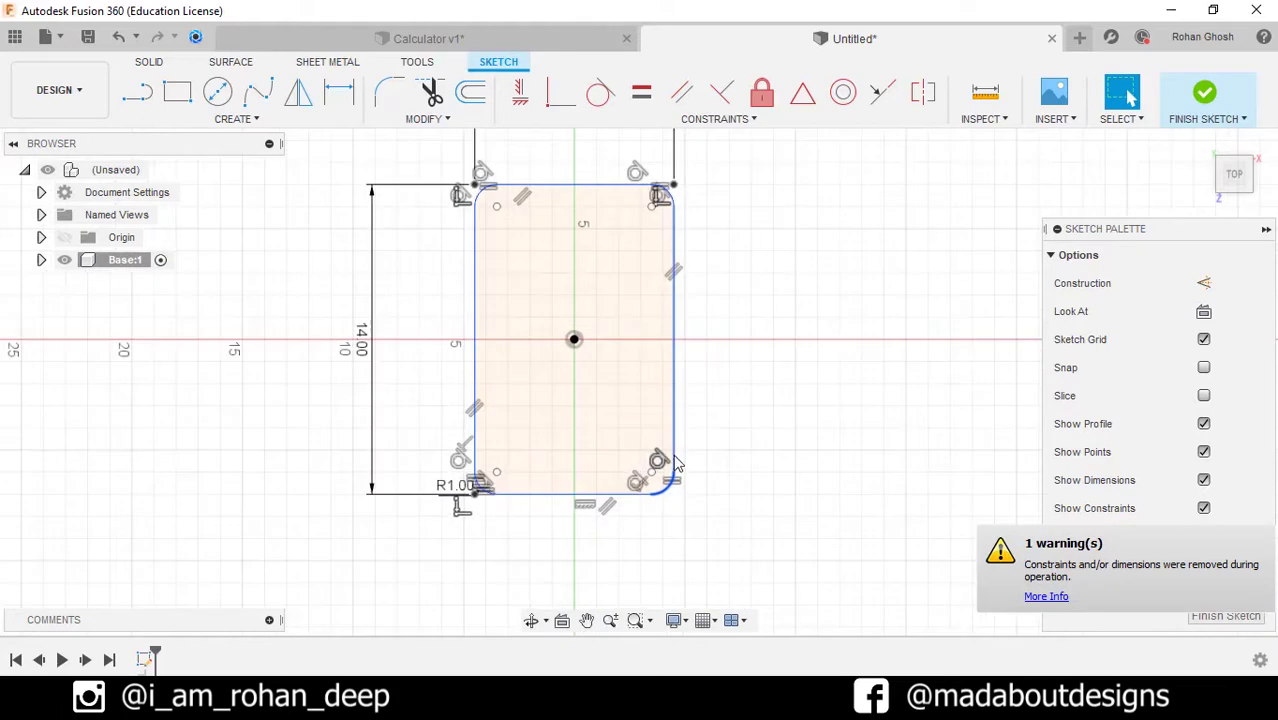
{"action": "left_click", "coordinate": [150, 100]}
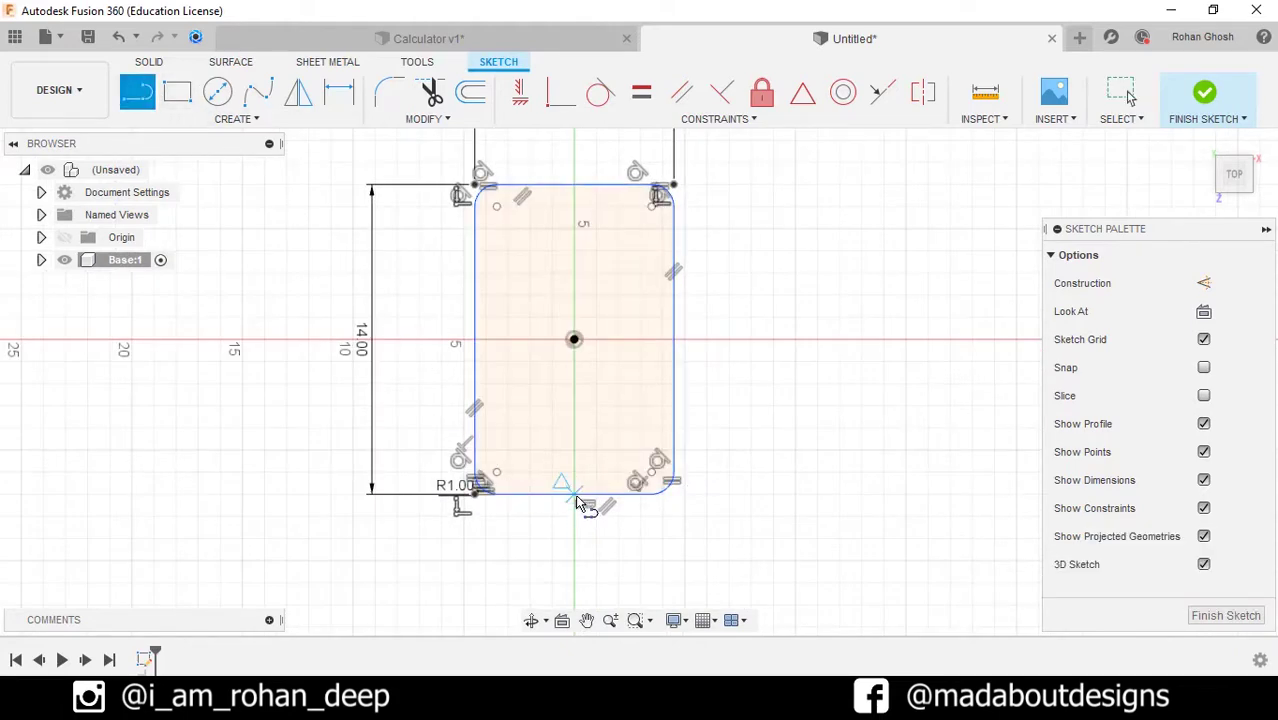
{"action": "left_click", "coordinate": [576, 495]}
{"action": "left_click", "coordinate": [574, 472]}
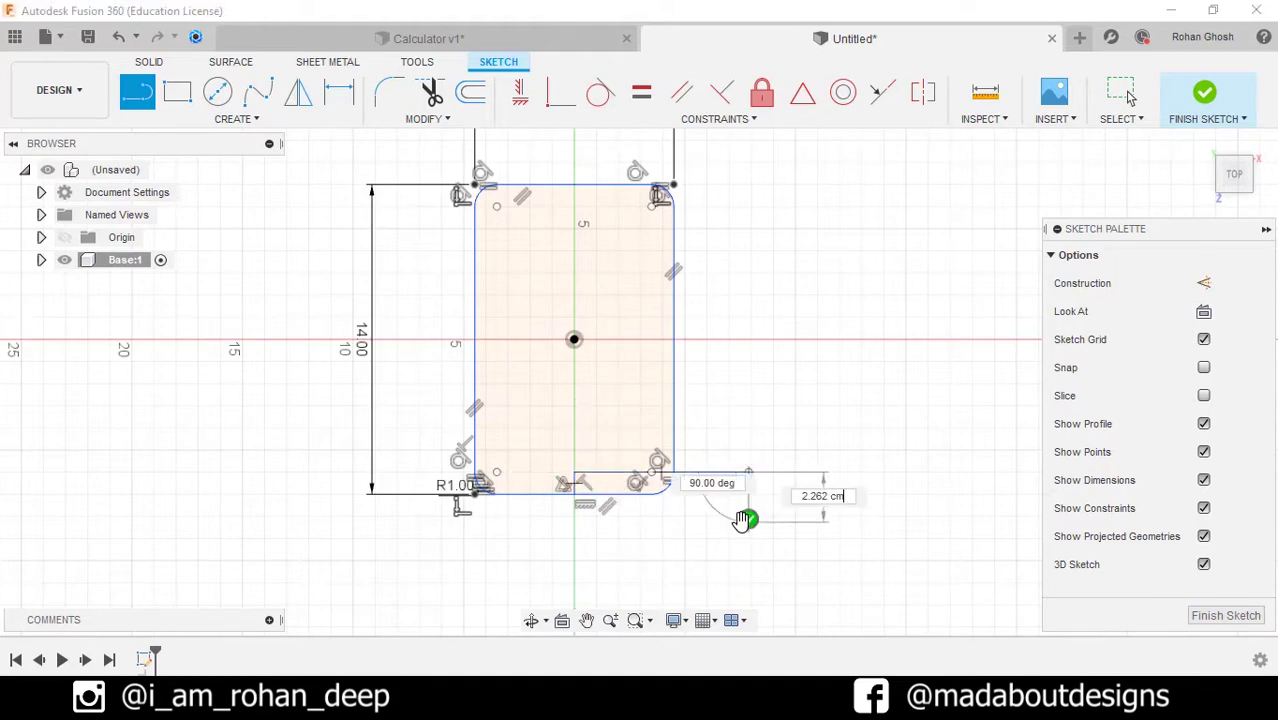
{"action": "left_click", "coordinate": [744, 519]}
{"action": "scroll", "coordinate": [650, 505], "scroll_direction": "up", "scroll_amount": 2}
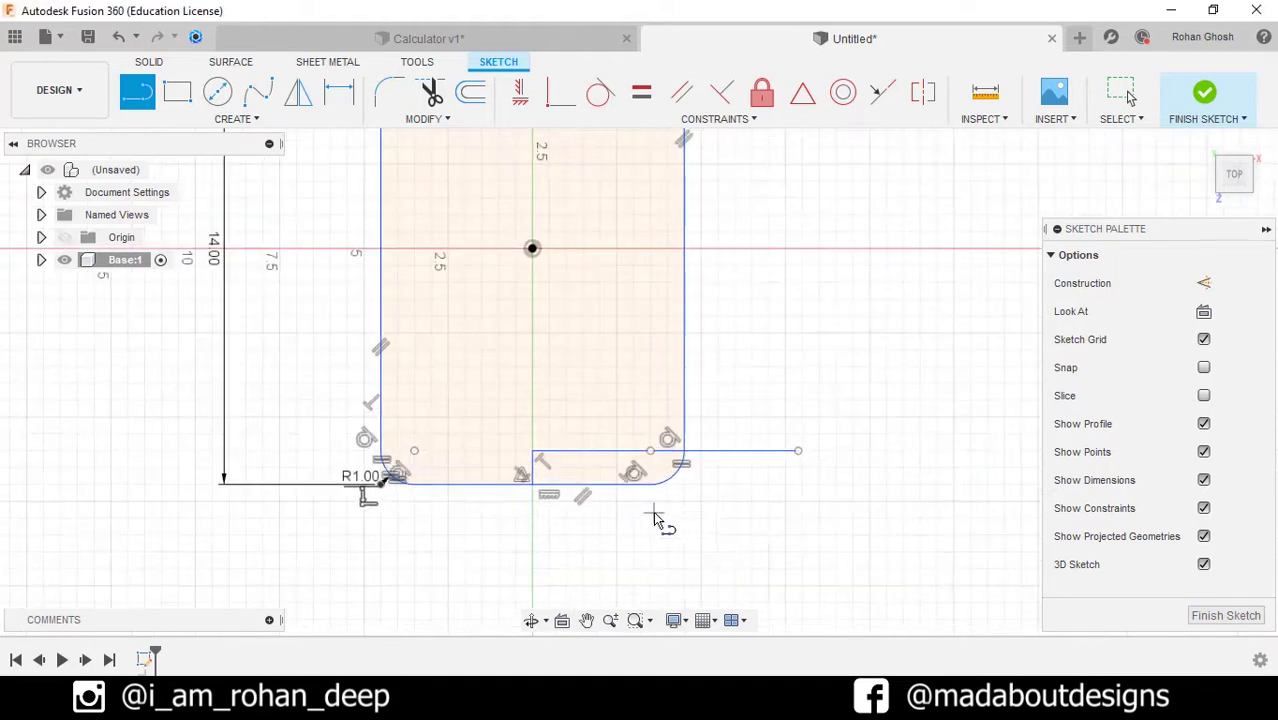
{"action": "left_click", "coordinate": [1204, 100]}
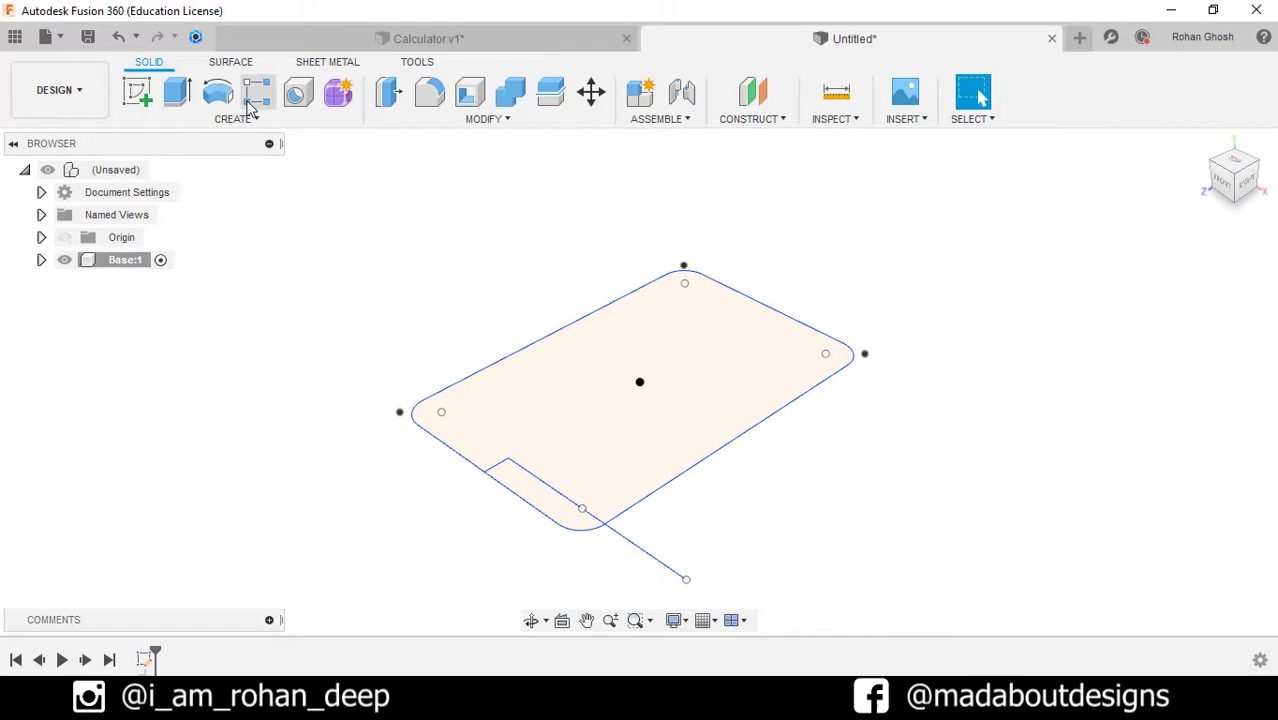
Step: Extrude both sketch profiles upward 0.50 cm as a new body
{"action": "left_click", "coordinate": [177, 95]}
{"action": "left_click", "coordinate": [566, 443]}
{"action": "left_click", "coordinate": [545, 505]}
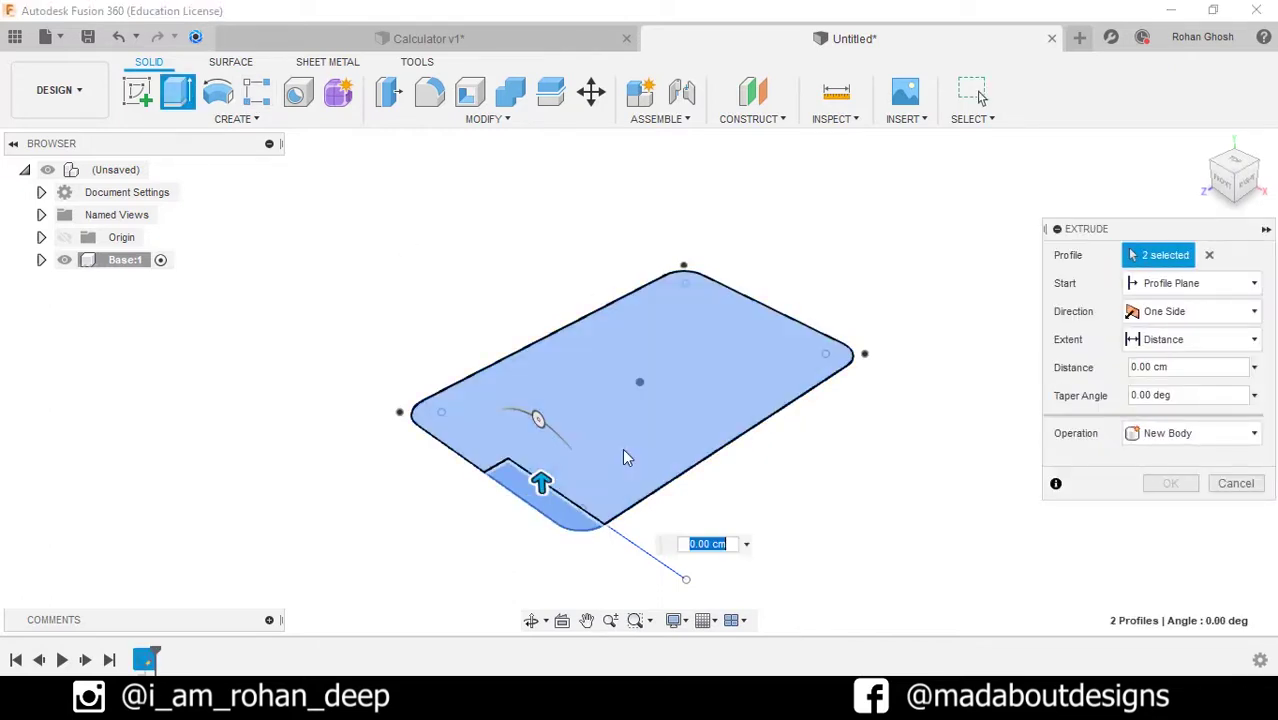
{"action": "left_click_drag", "start_coordinate": [542, 488], "coordinate": [540, 467]}
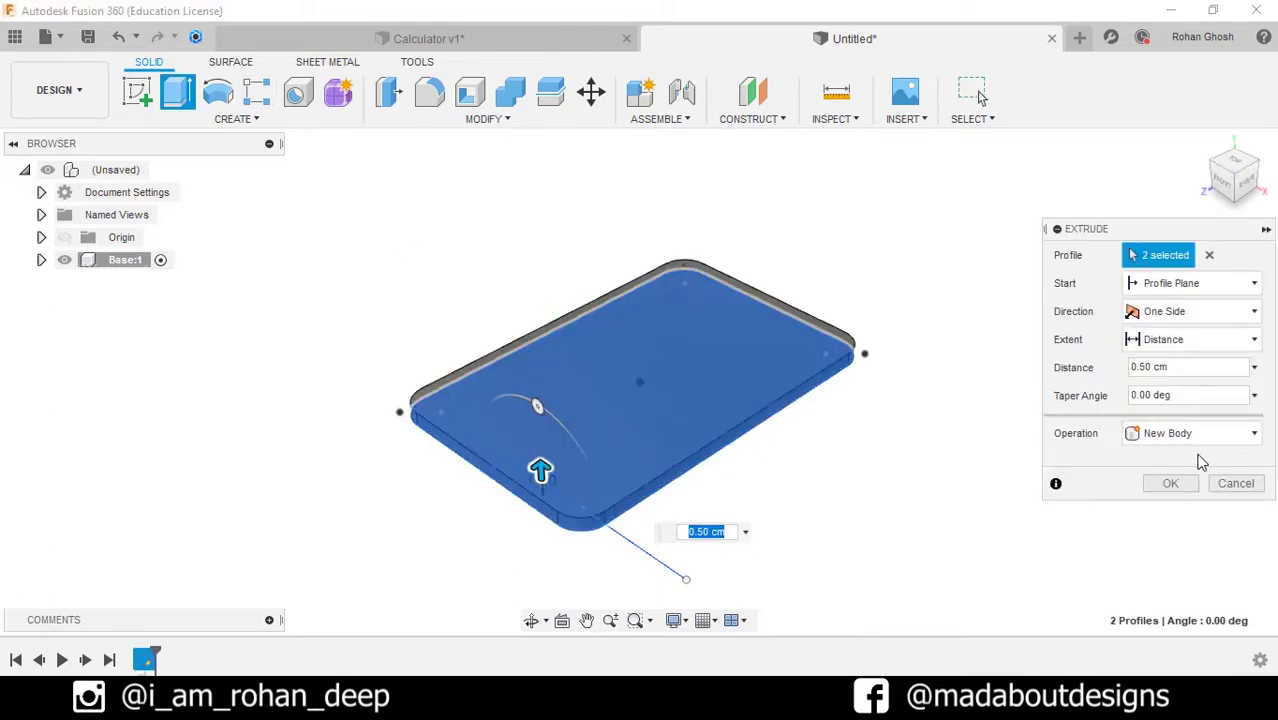
{"action": "left_click", "coordinate": [1172, 484]}
Step: Round the plate's top outer edge loop with a 0.1 cm constant-radius fillet
{"action": "key", "text": "f"}
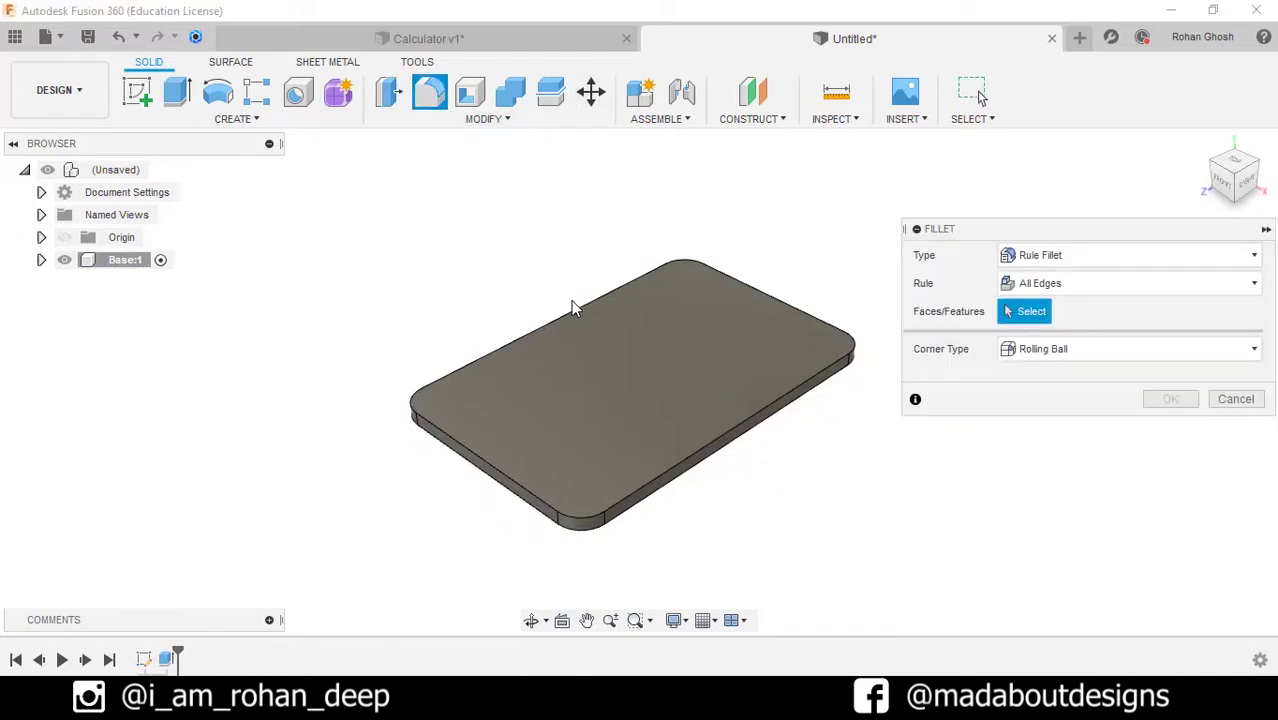
{"action": "left_click", "coordinate": [1040, 256]}
{"action": "left_click", "coordinate": [1030, 281]}
{"action": "left_click", "coordinate": [842, 355]}
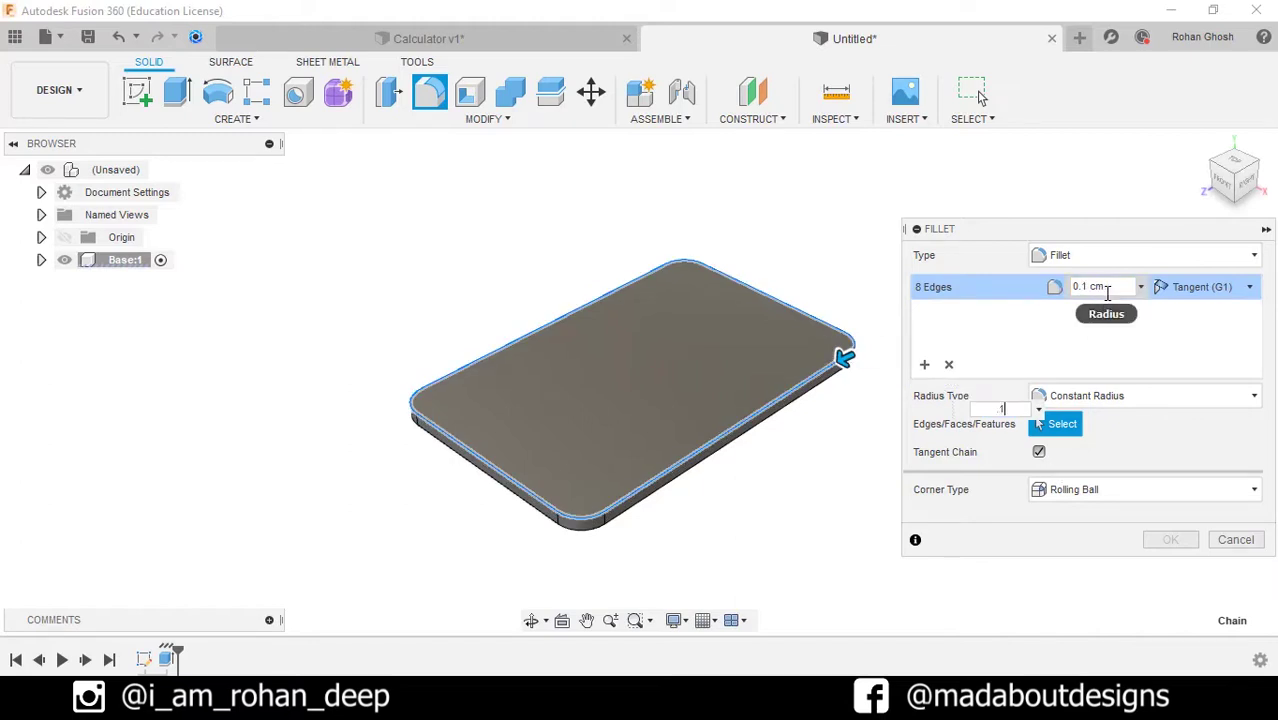
{"action": "key", "text": "Return"}
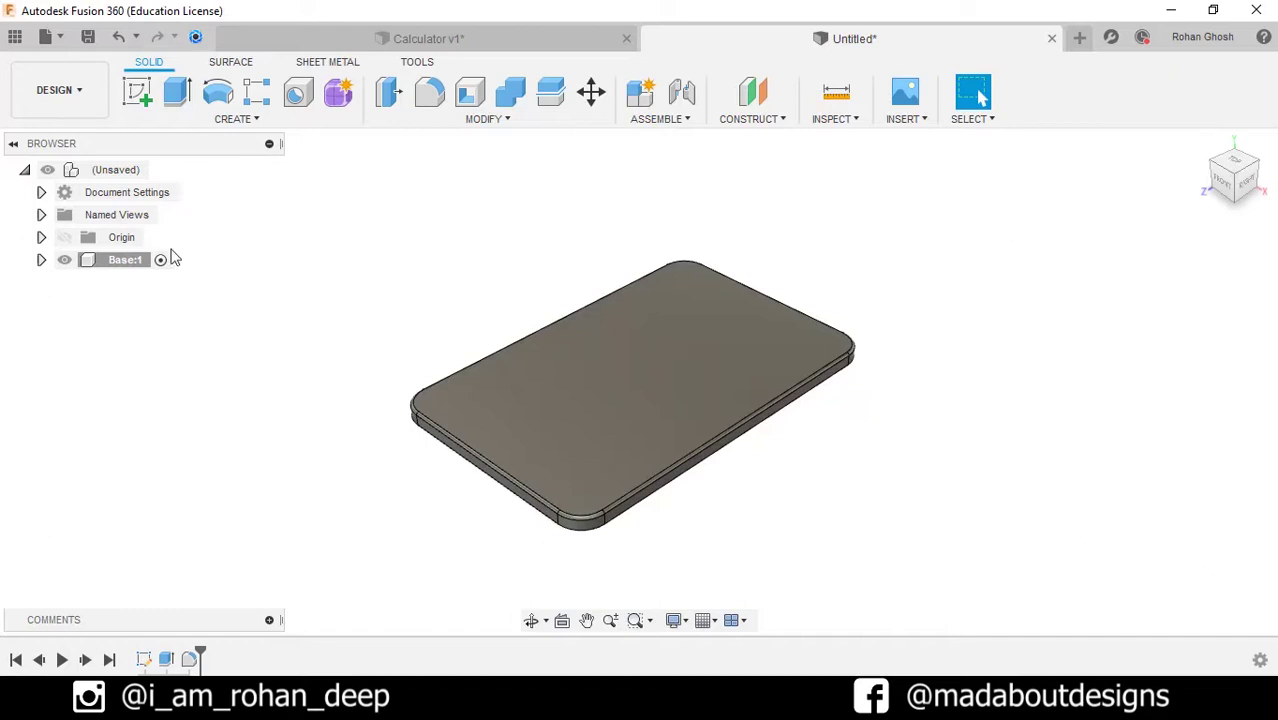
Step: Show the base sketch and split the plate body along its L-shaped line to separate the corner strip
{"action": "left_click", "coordinate": [42, 262]}
{"action": "left_click", "coordinate": [58, 329]}
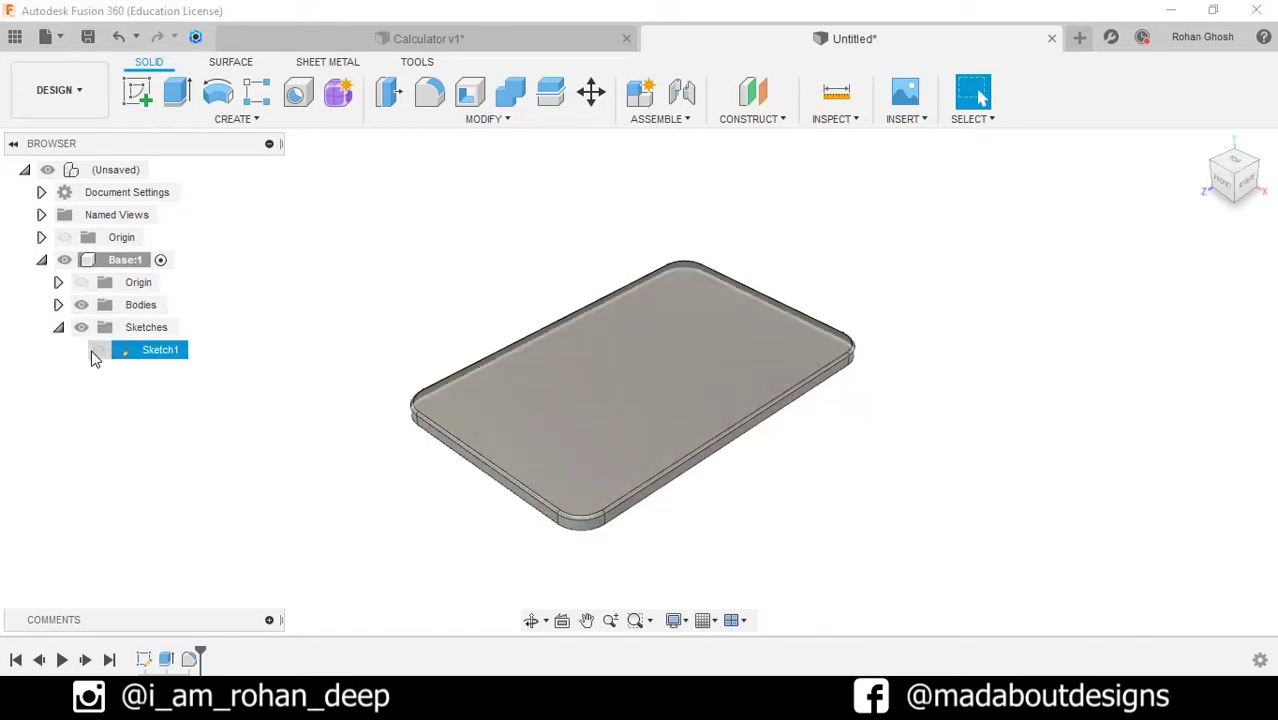
{"action": "left_click", "coordinate": [435, 122]}
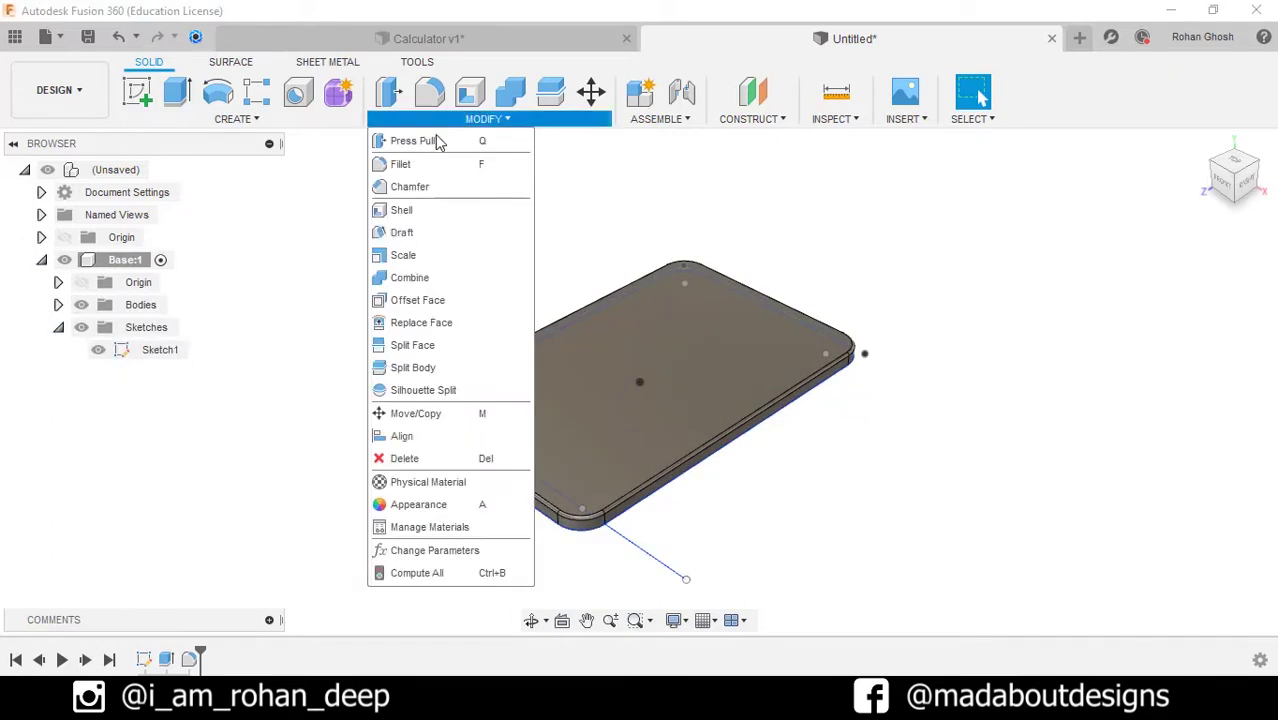
{"action": "left_click", "coordinate": [422, 365]}
{"action": "left_click", "coordinate": [540, 369]}
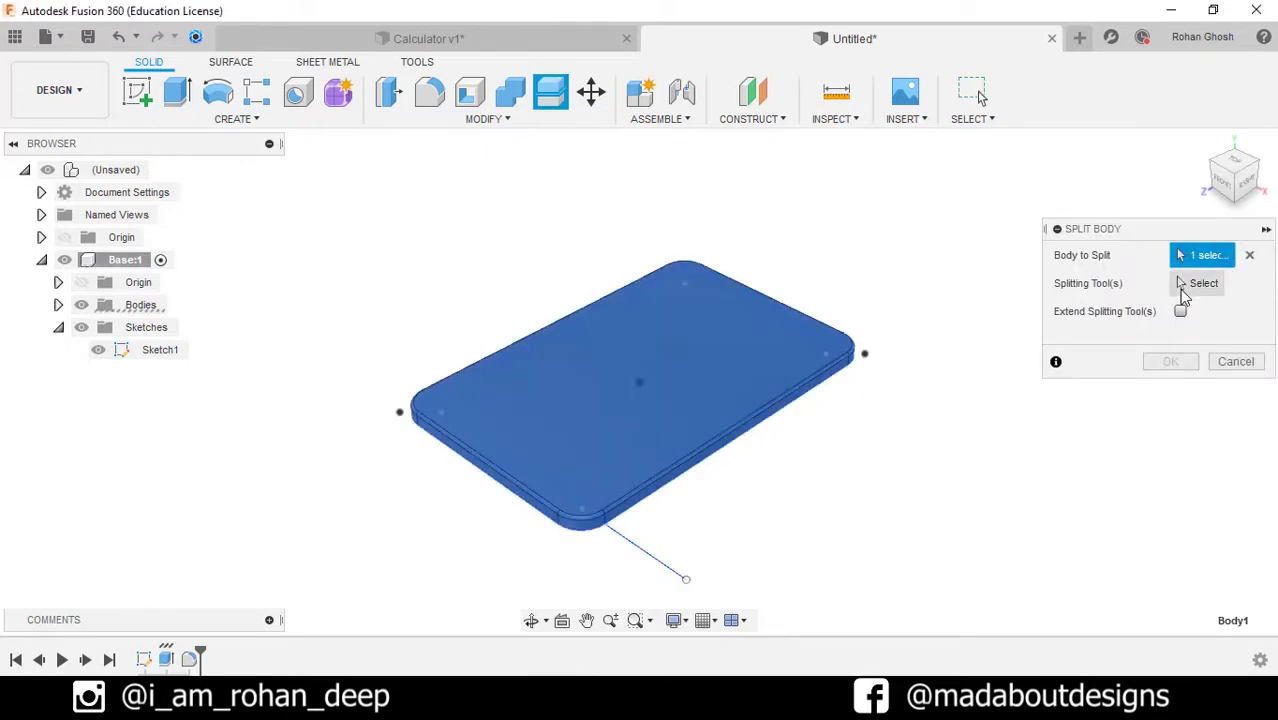
{"action": "left_click", "coordinate": [1190, 285]}
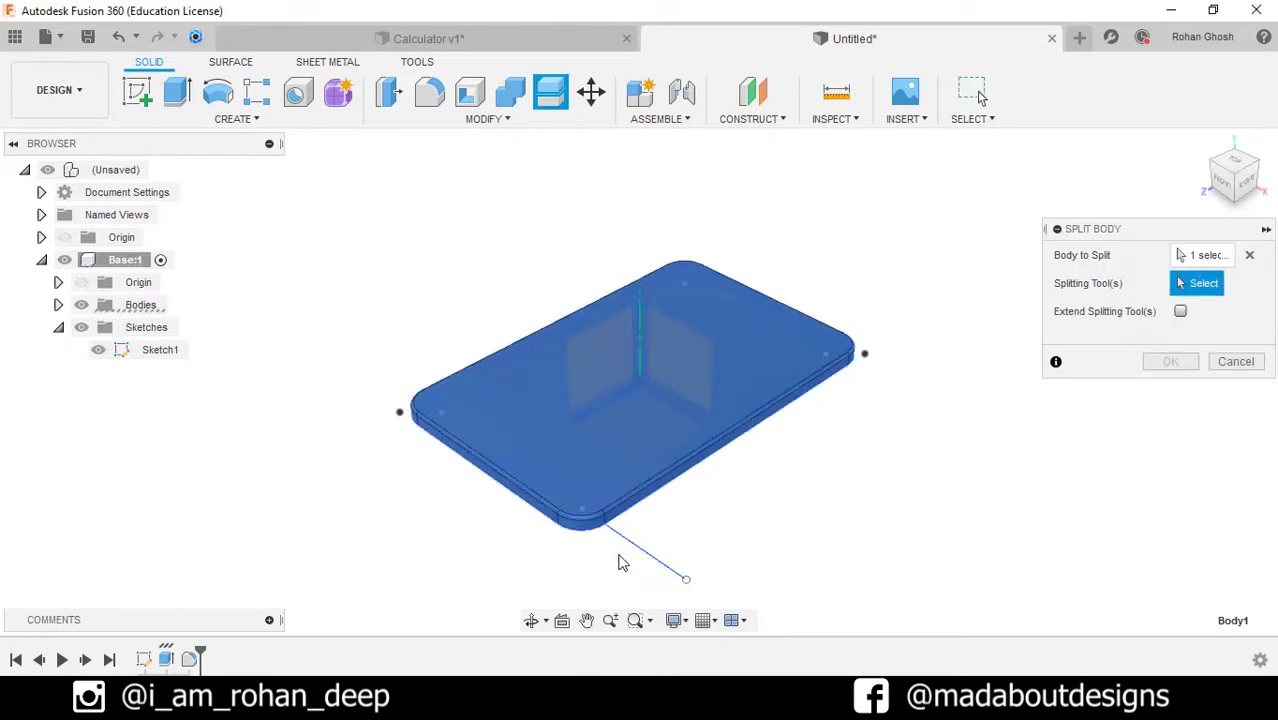
{"action": "middle_click_drag", "start_coordinate": [620, 563], "coordinate": [870, 476], "text": "shift"}
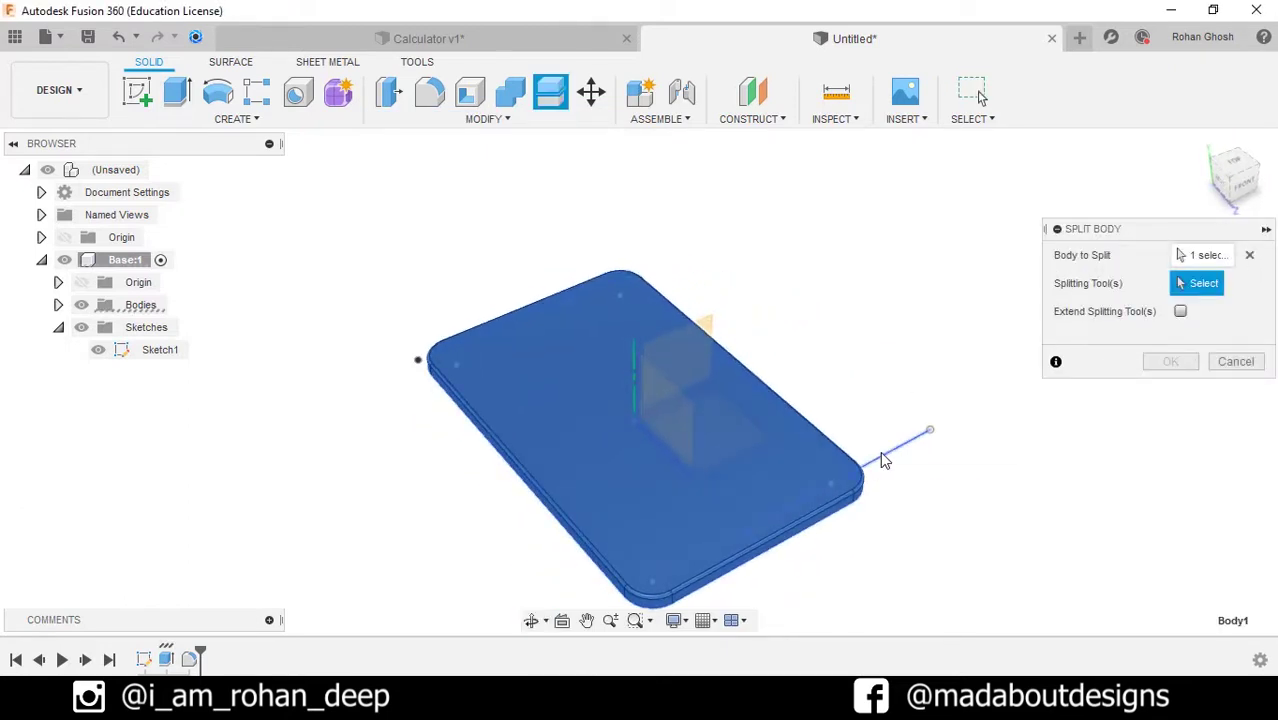
{"action": "left_click", "coordinate": [884, 461]}
{"action": "left_click", "coordinate": [1169, 363]}
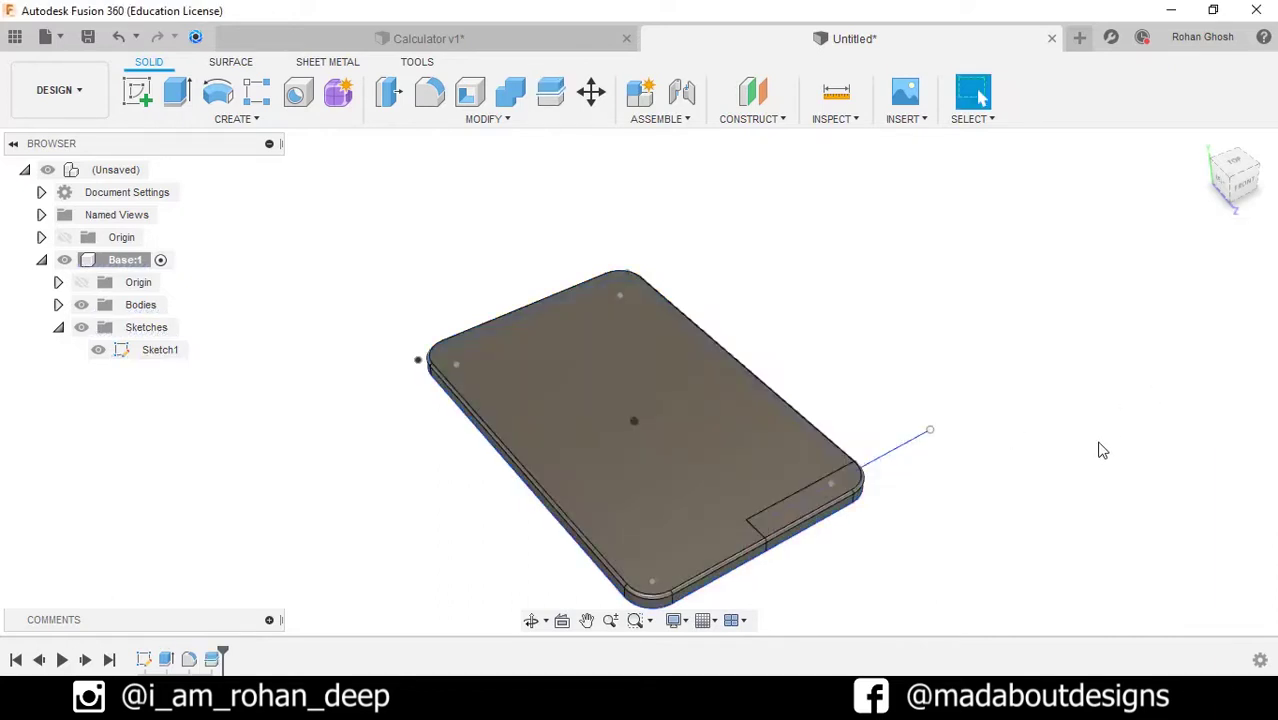
Step: Hide the base sketch, return to the home view and activate the top-level assembly
{"action": "left_click", "coordinate": [98, 350]}
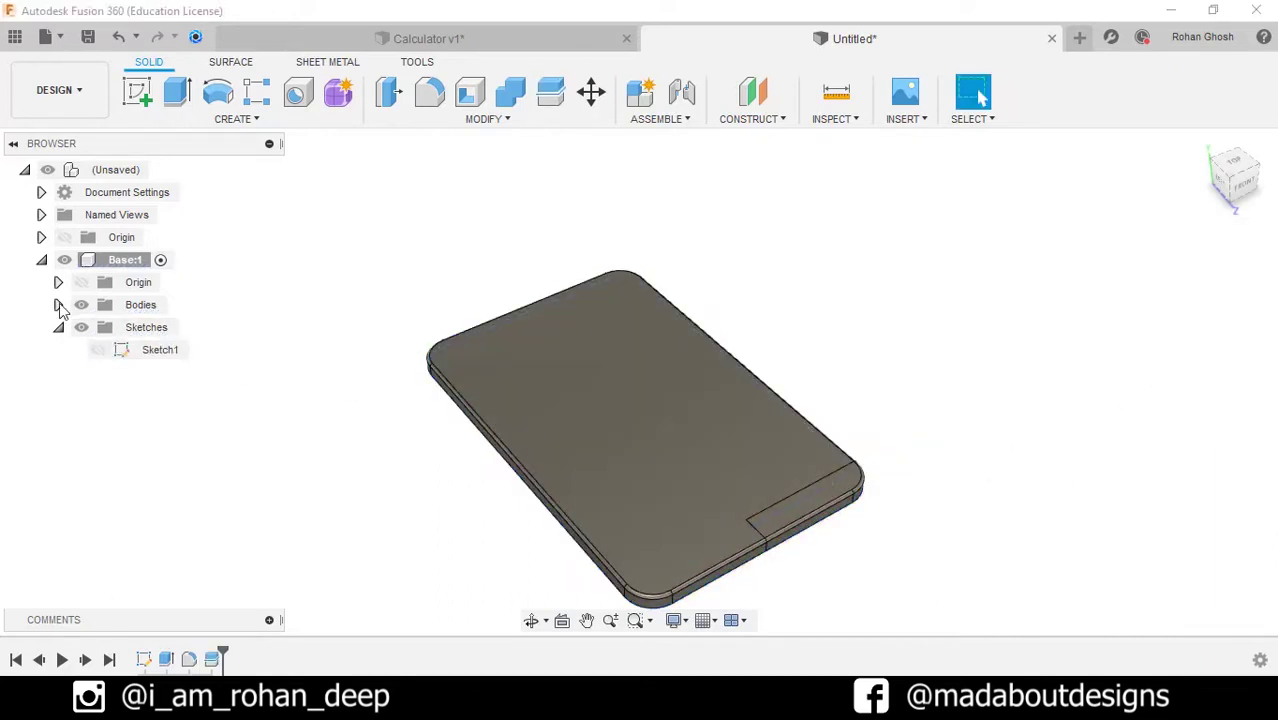
{"action": "left_click", "coordinate": [41, 260]}
{"action": "scroll", "coordinate": [313, 402], "scroll_direction": "down", "scroll_amount": 2}
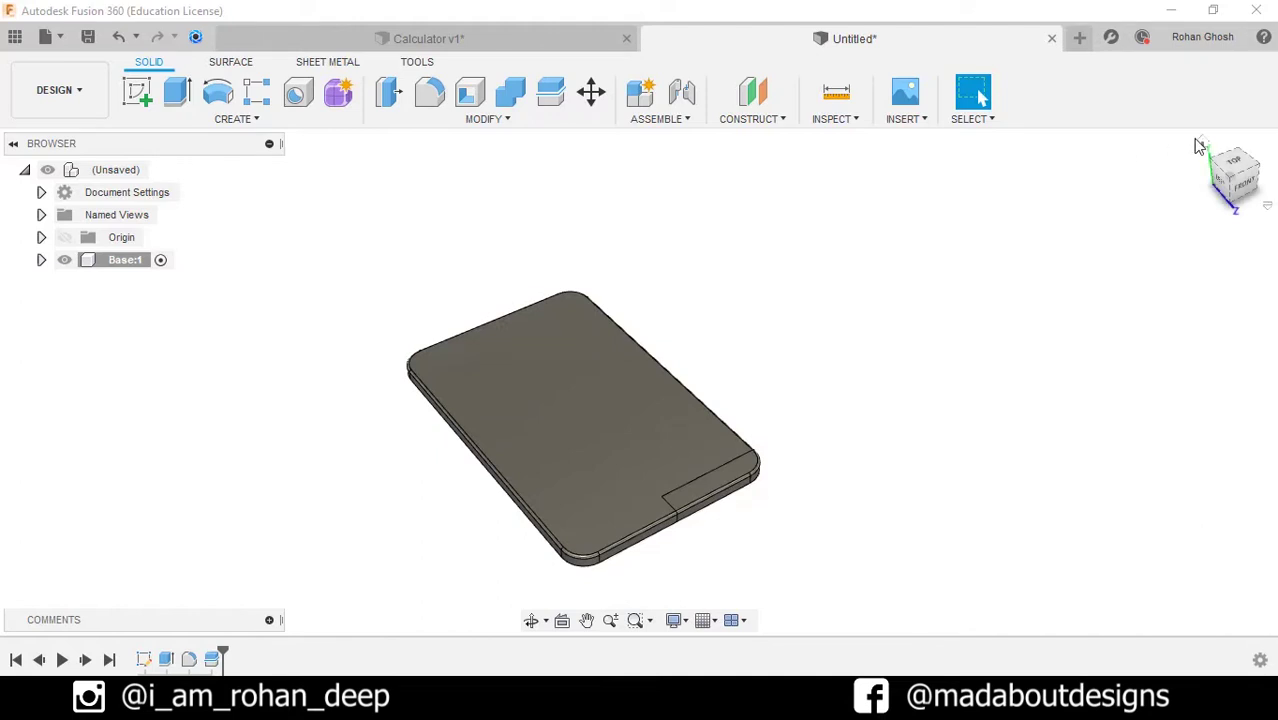
{"action": "left_click", "coordinate": [1203, 146]}
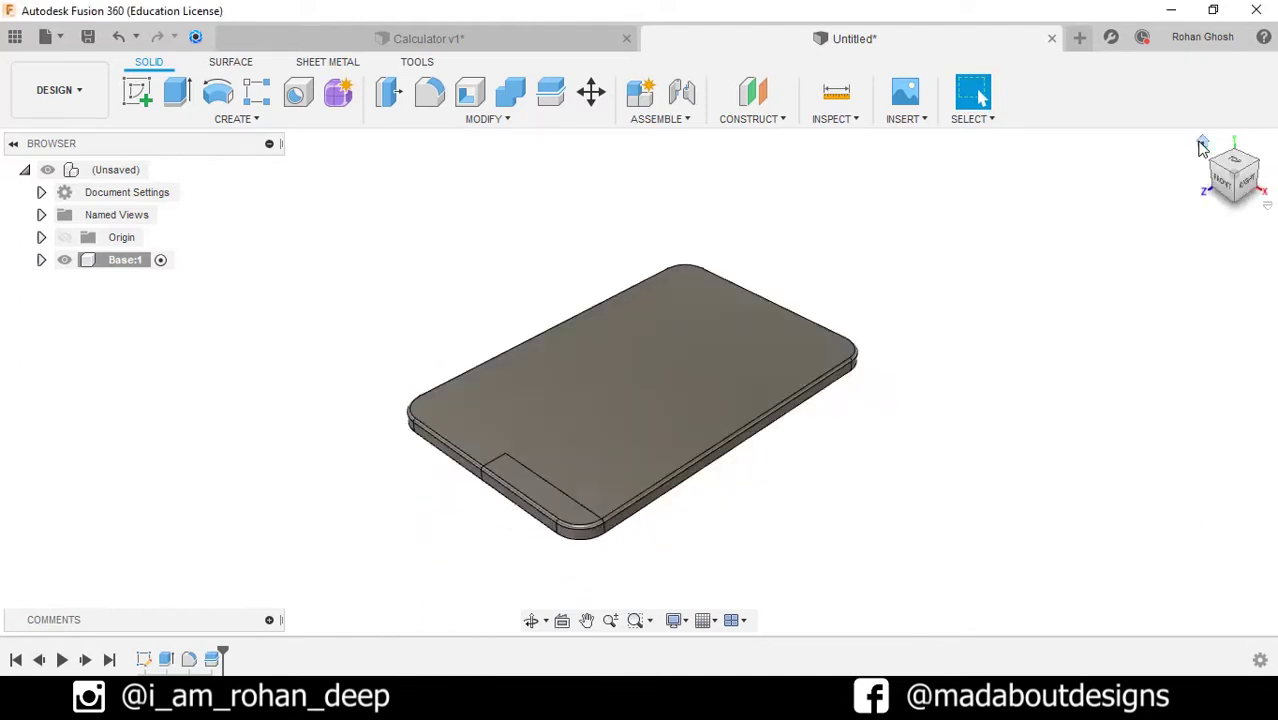
{"action": "left_click", "coordinate": [160, 170]}
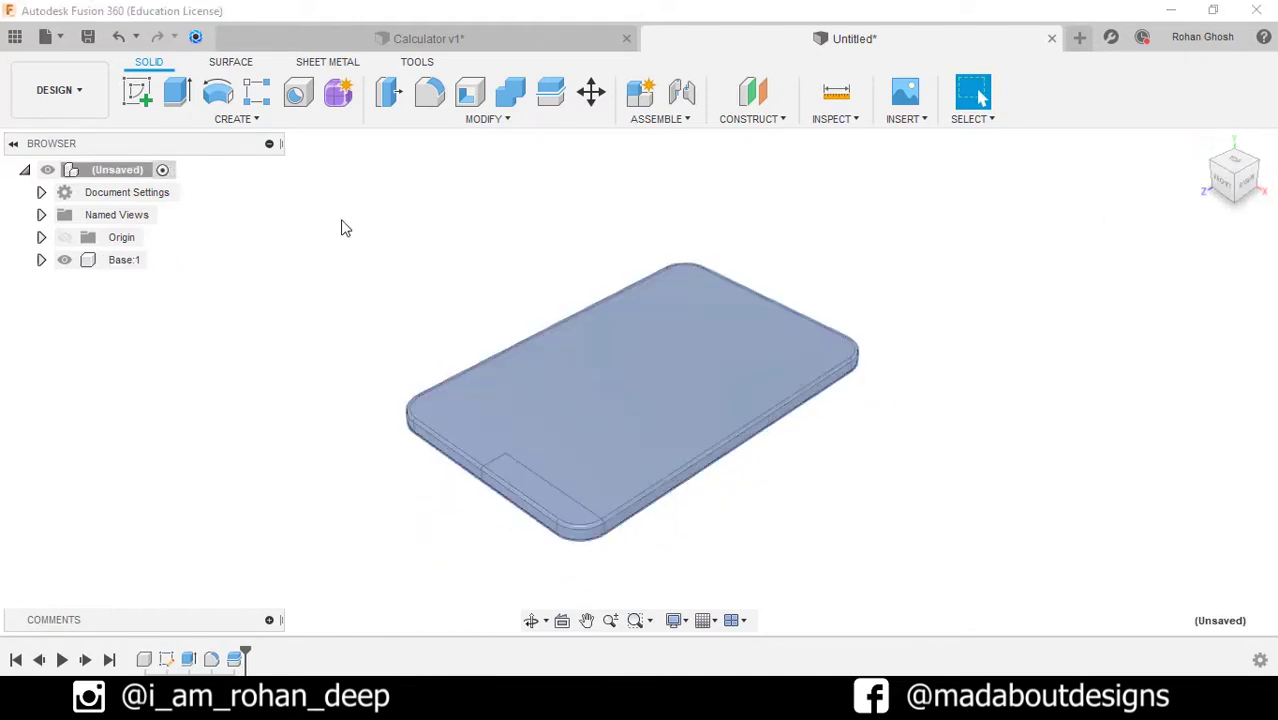
Step: Create an empty, activated component named Switches under the top-level assembly
{"action": "left_click", "coordinate": [630, 104]}
{"action": "left_click_drag", "start_coordinate": [1114, 311], "coordinate": [987, 320]}
{"action": "type", "text": "Sw"}
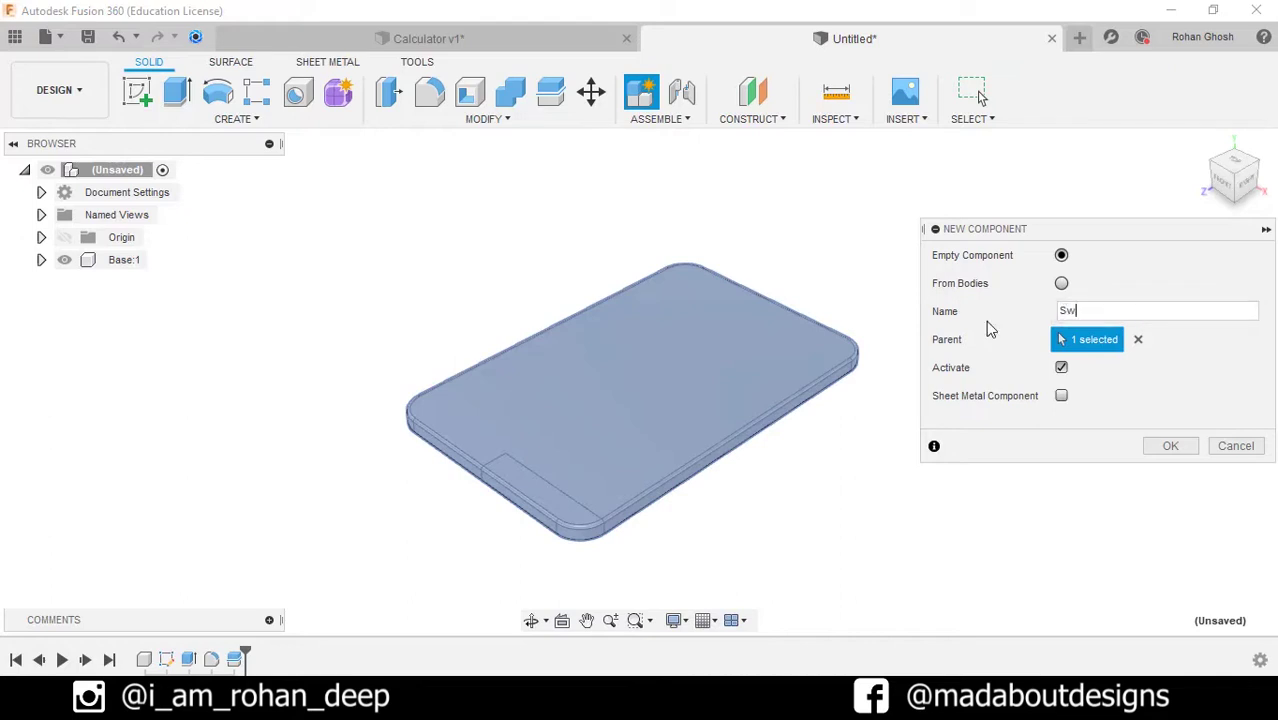
{"action": "type", "text": "itches"}
{"action": "key", "text": "Return"}
Step: Start a sketch on the plate's large top face and project that face's outline into it
{"action": "left_click", "coordinate": [660, 360]}
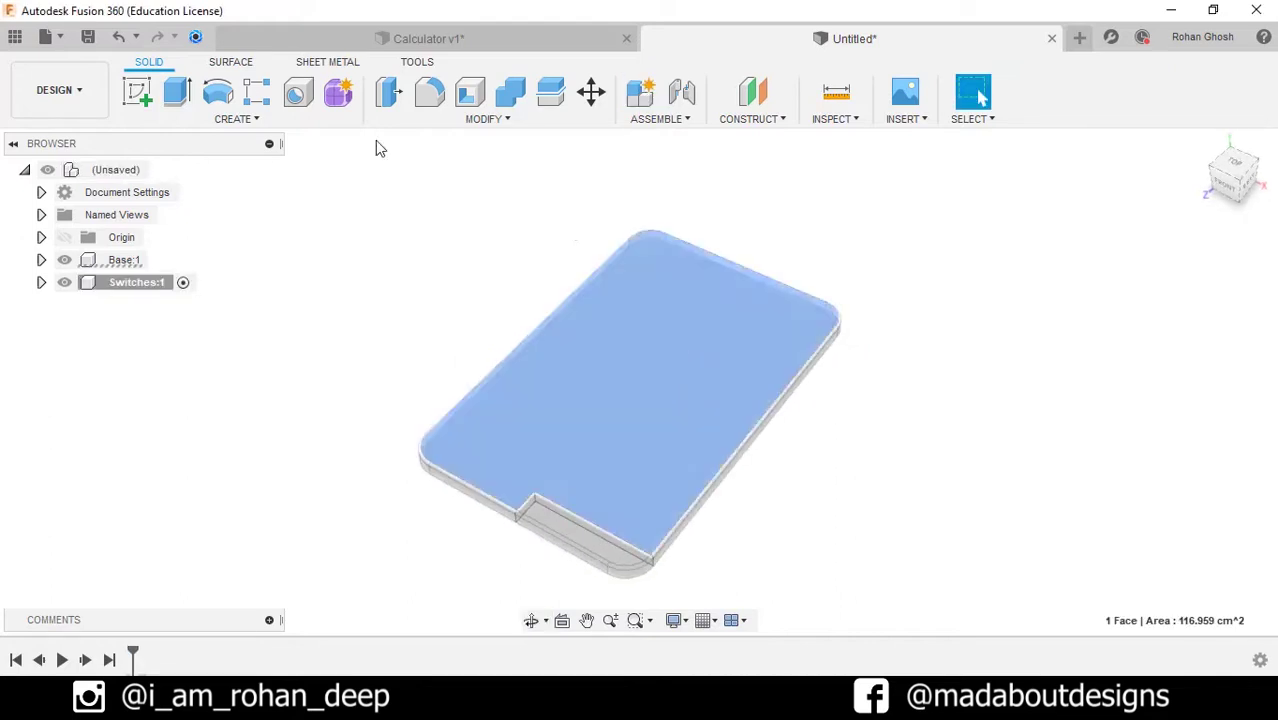
{"action": "left_click", "coordinate": [137, 93]}
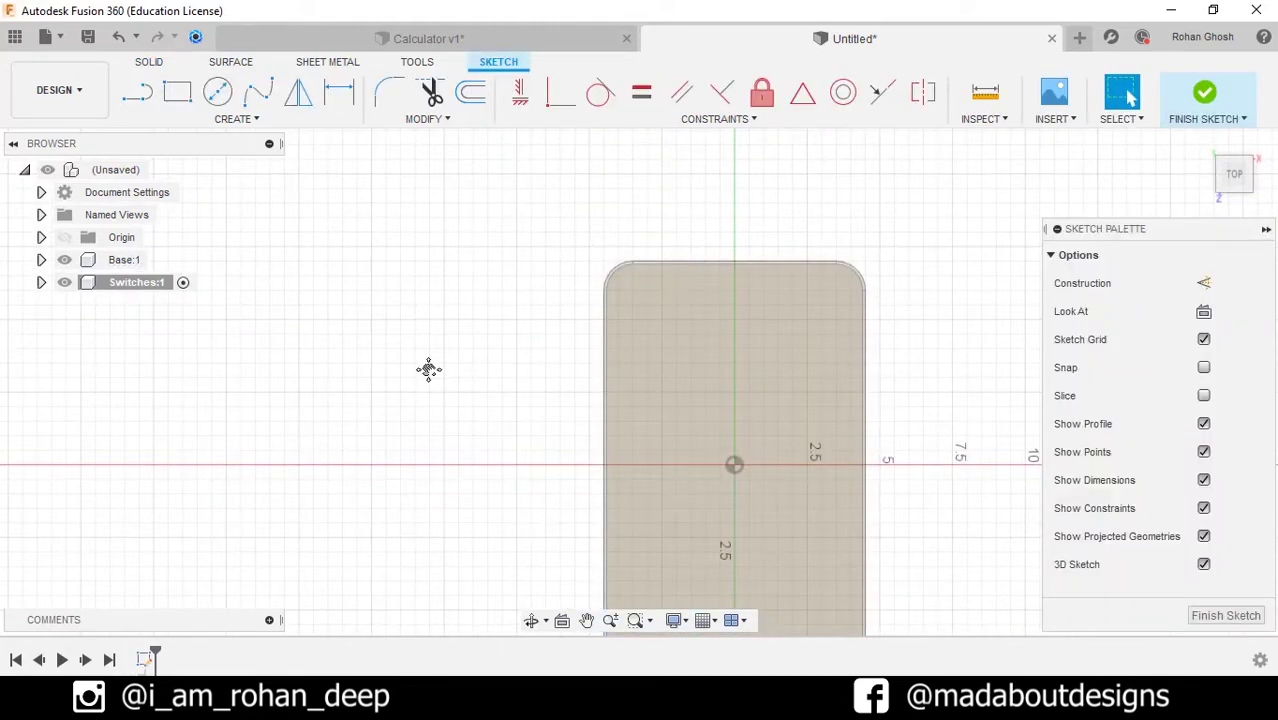
{"action": "left_click", "coordinate": [238, 119]}
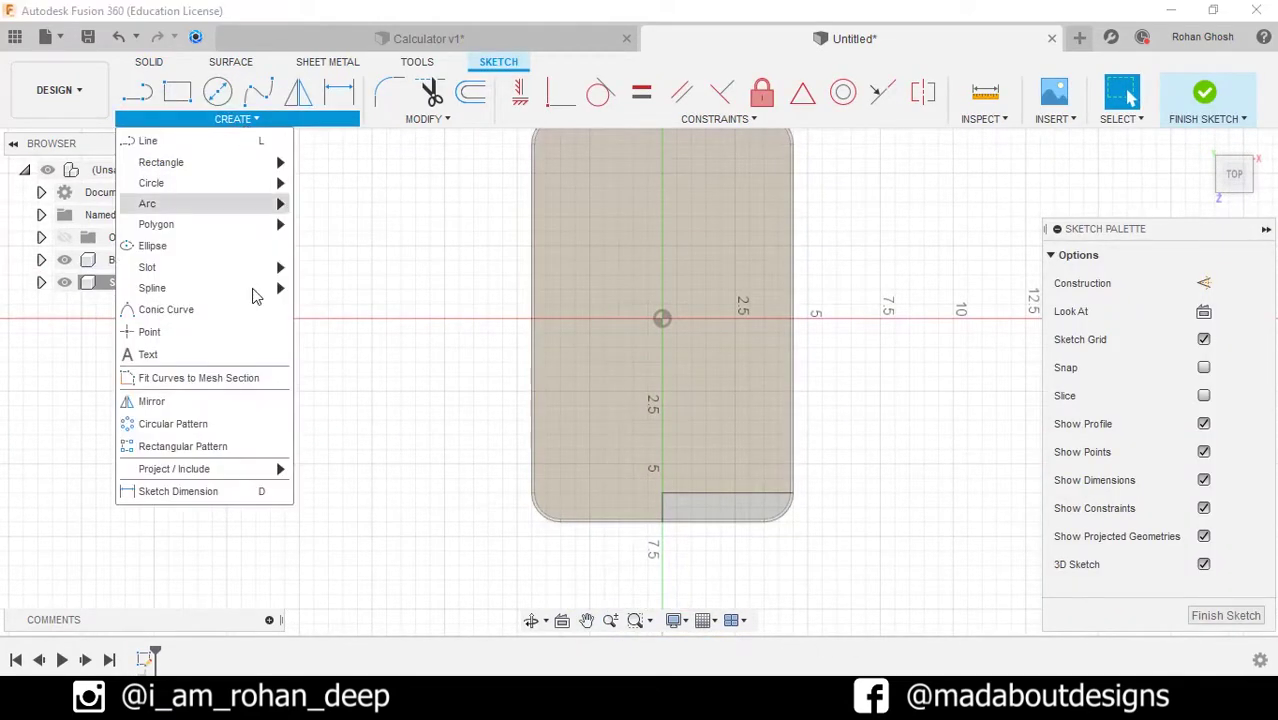
{"action": "mouse_move", "coordinate": [228, 481]}
{"action": "left_click", "coordinate": [322, 478]}
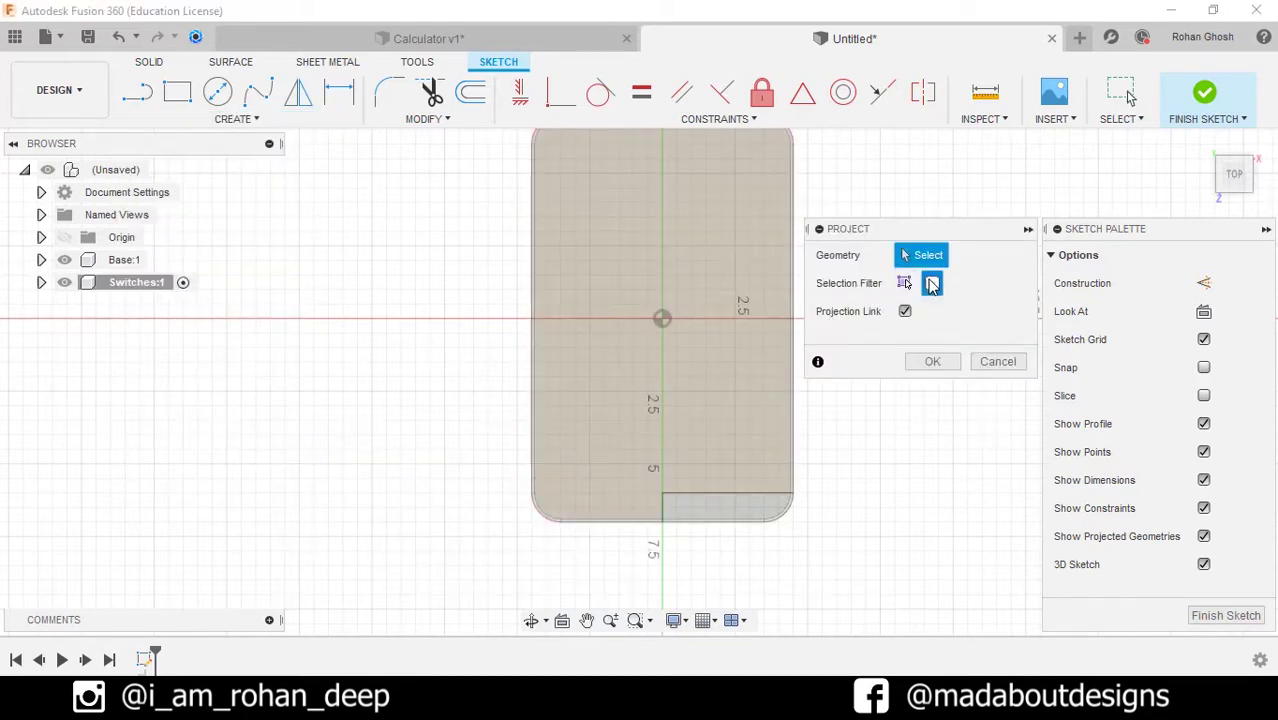
{"action": "left_click", "coordinate": [584, 430]}
{"action": "left_click", "coordinate": [932, 361]}
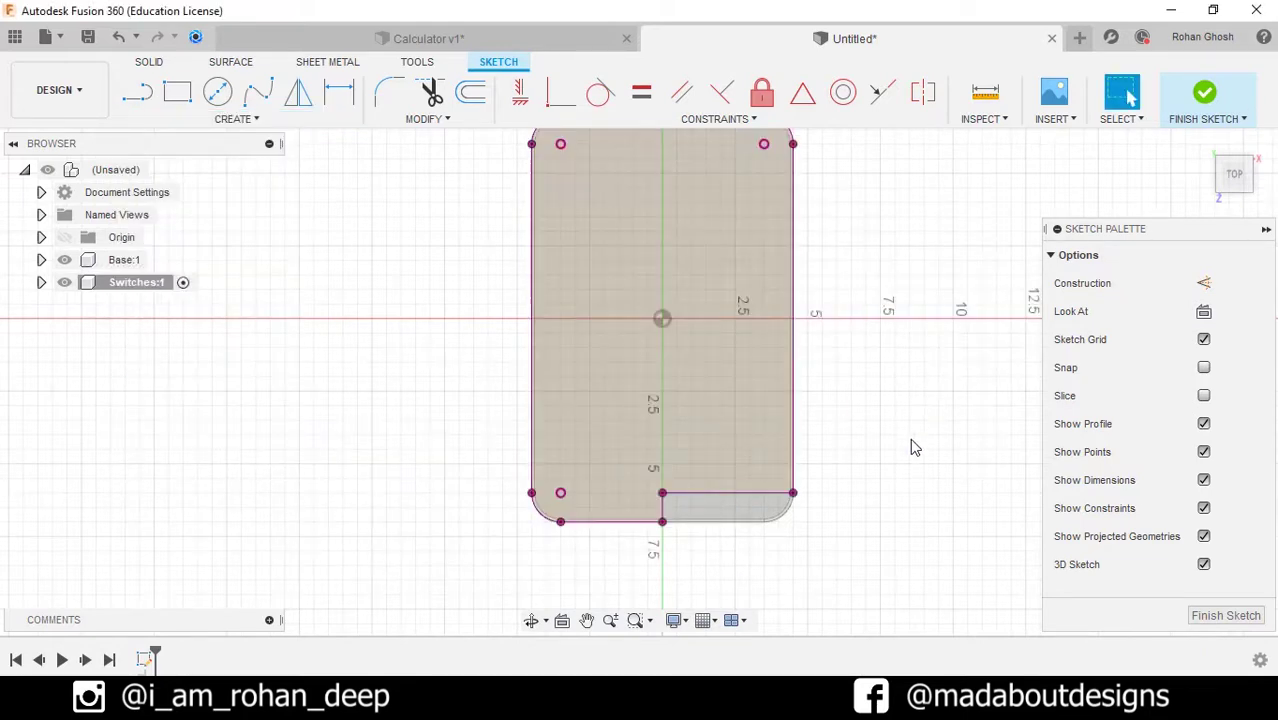
Step: Draw two concentric circles of 1.5 cm and 1.6 cm diameter near the plate's lower-left corner
{"action": "middle_click_drag", "start_coordinate": [913, 442], "coordinate": [878, 392]}
{"action": "left_click", "coordinate": [218, 92]}
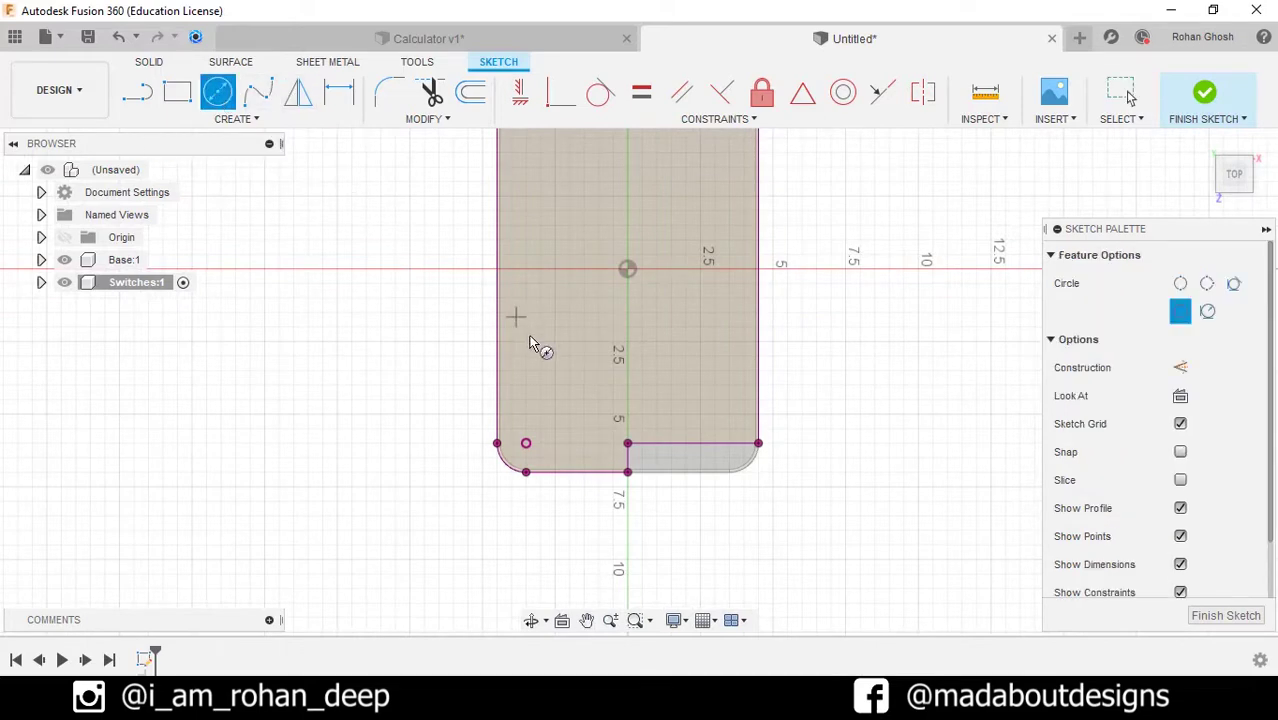
{"action": "left_click", "coordinate": [567, 400]}
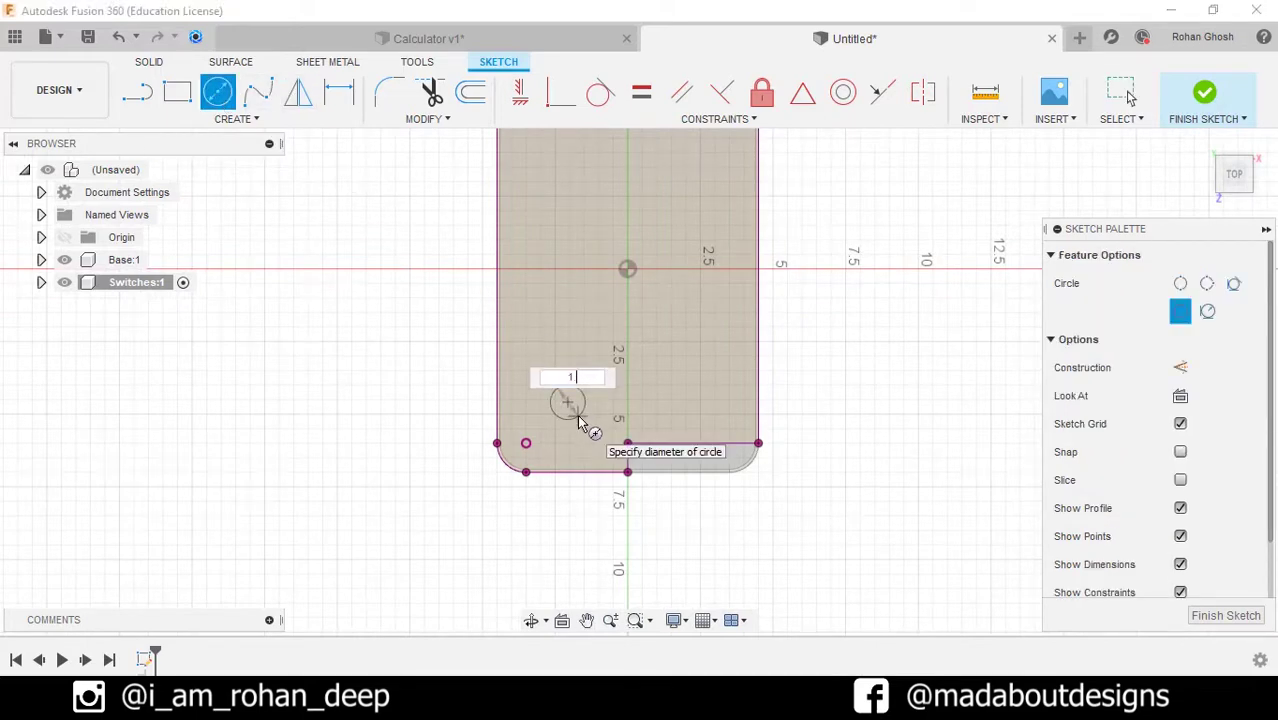
{"action": "type", "text": "1.5"}
{"action": "key", "text": "Return"}
{"action": "scroll", "coordinate": [580, 418], "scroll_direction": "up", "scroll_amount": 4}
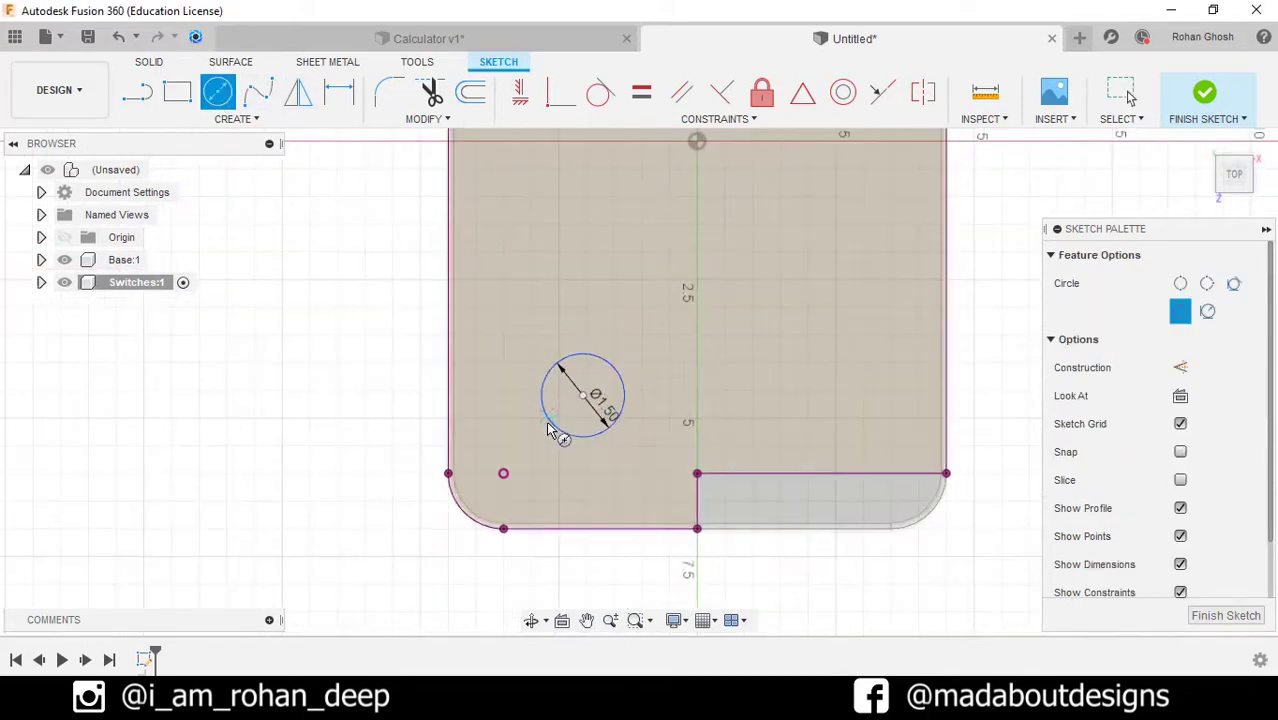
{"action": "left_click", "coordinate": [595, 381]}
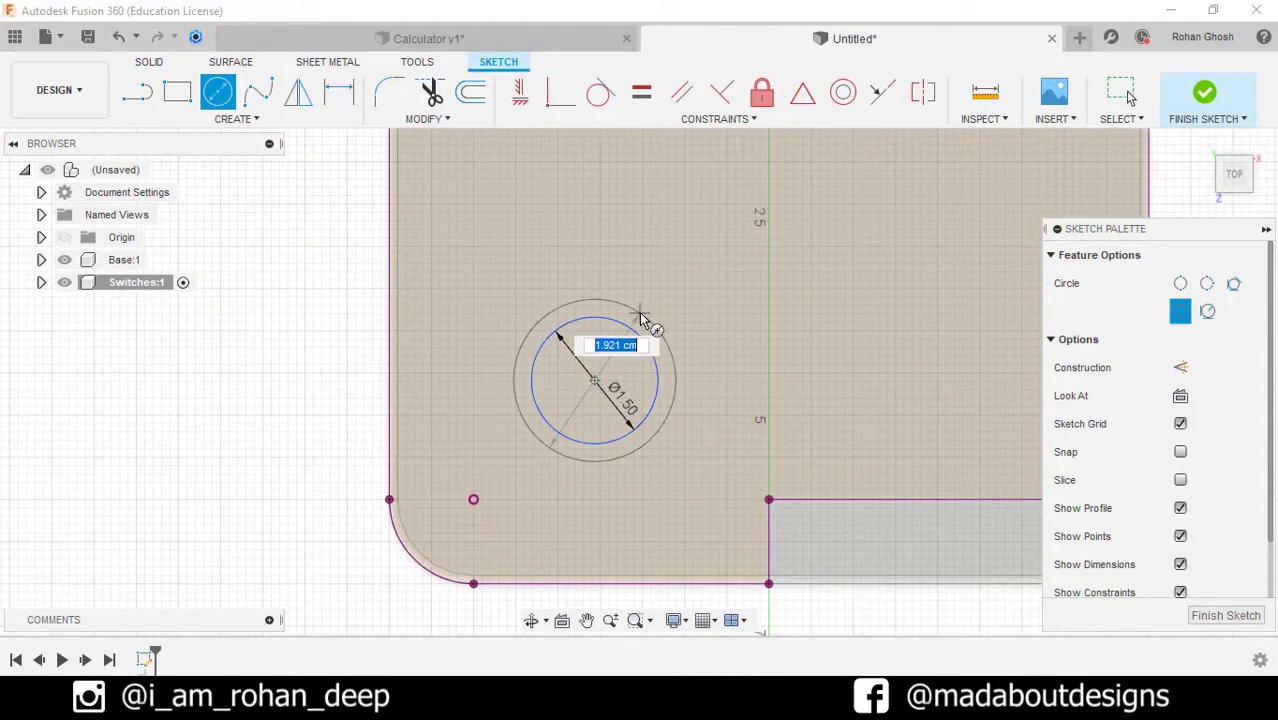
{"action": "type", "text": "1.6"}
{"action": "key", "text": "Return"}
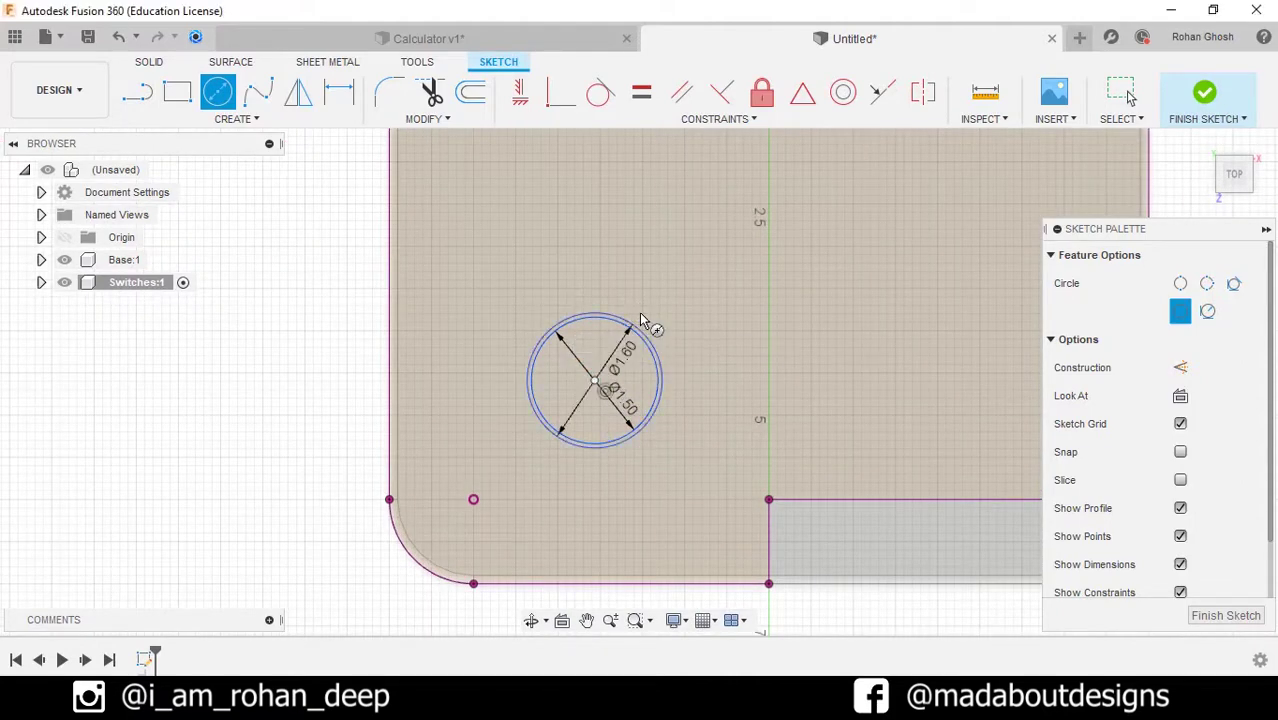
Step: Add two smaller concentric circles of 0.35 cm and 0.6 cm diameter at the same center
{"action": "scroll", "coordinate": [578, 402], "scroll_direction": "up", "scroll_amount": 3}
{"action": "left_click", "coordinate": [579, 398]}
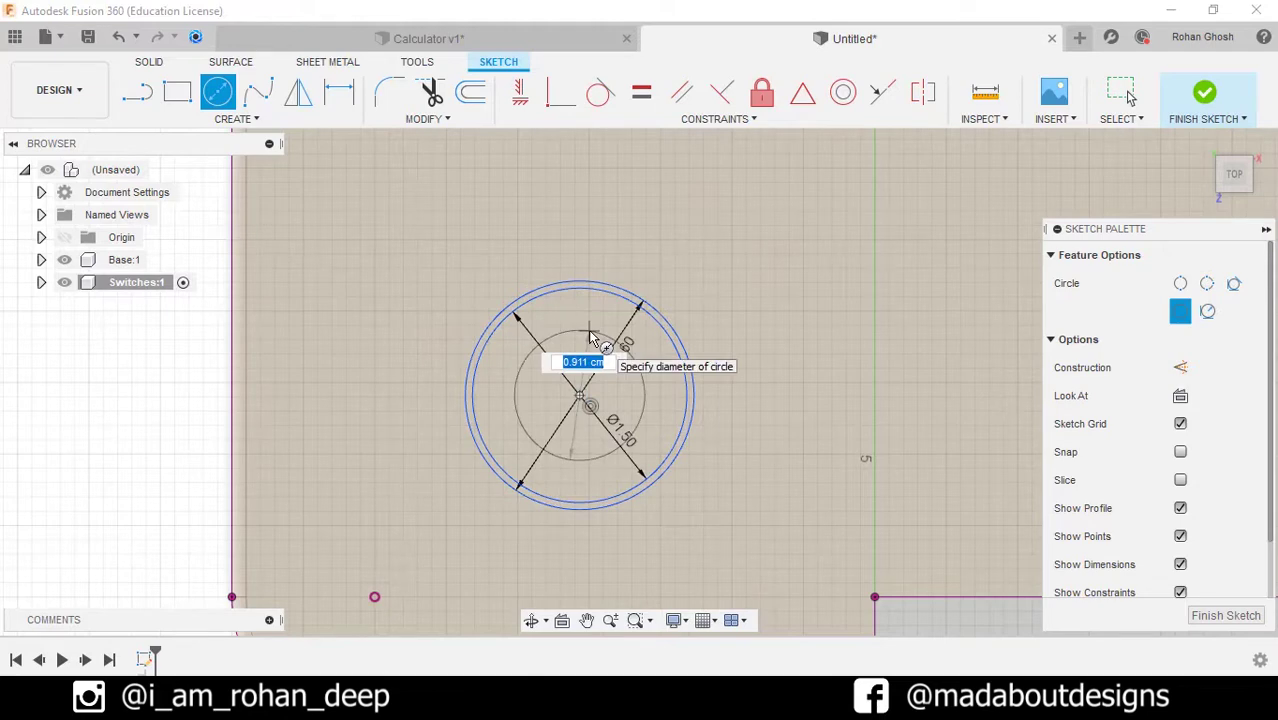
{"action": "key", "text": "Return"}
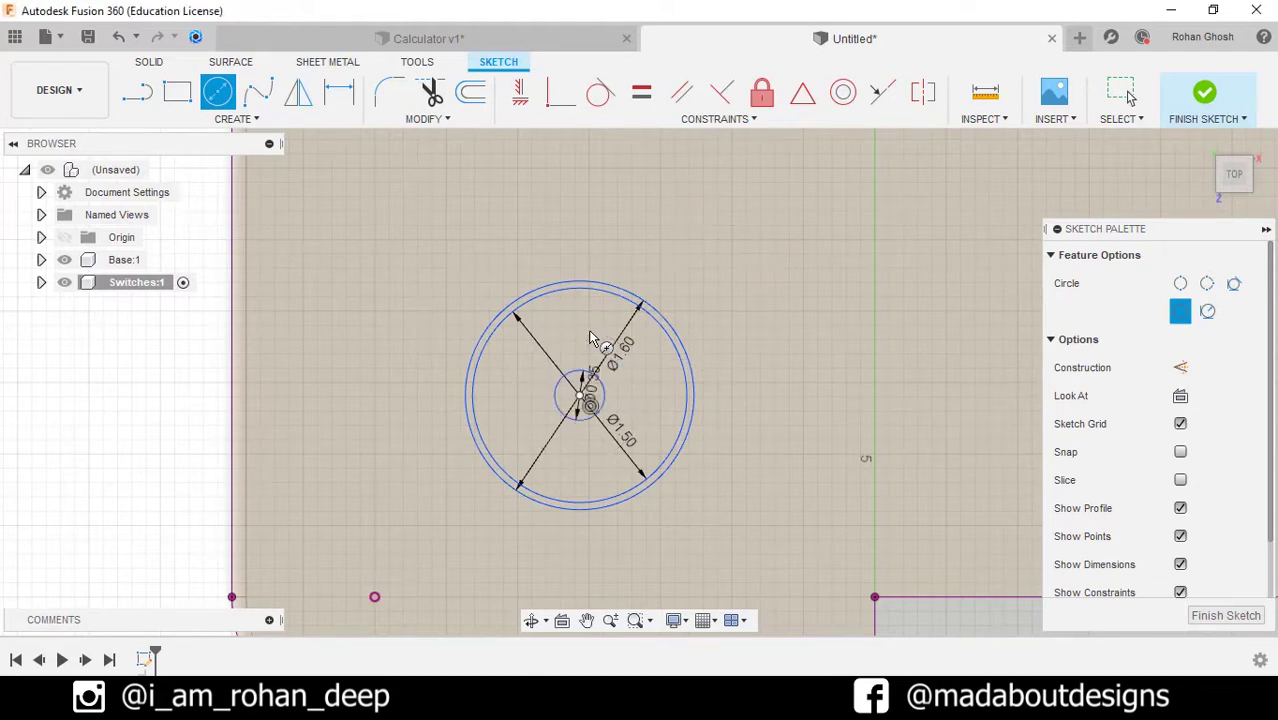
{"action": "scroll", "coordinate": [578, 405], "scroll_direction": "up", "scroll_amount": 2}
{"action": "left_click", "coordinate": [583, 400]}
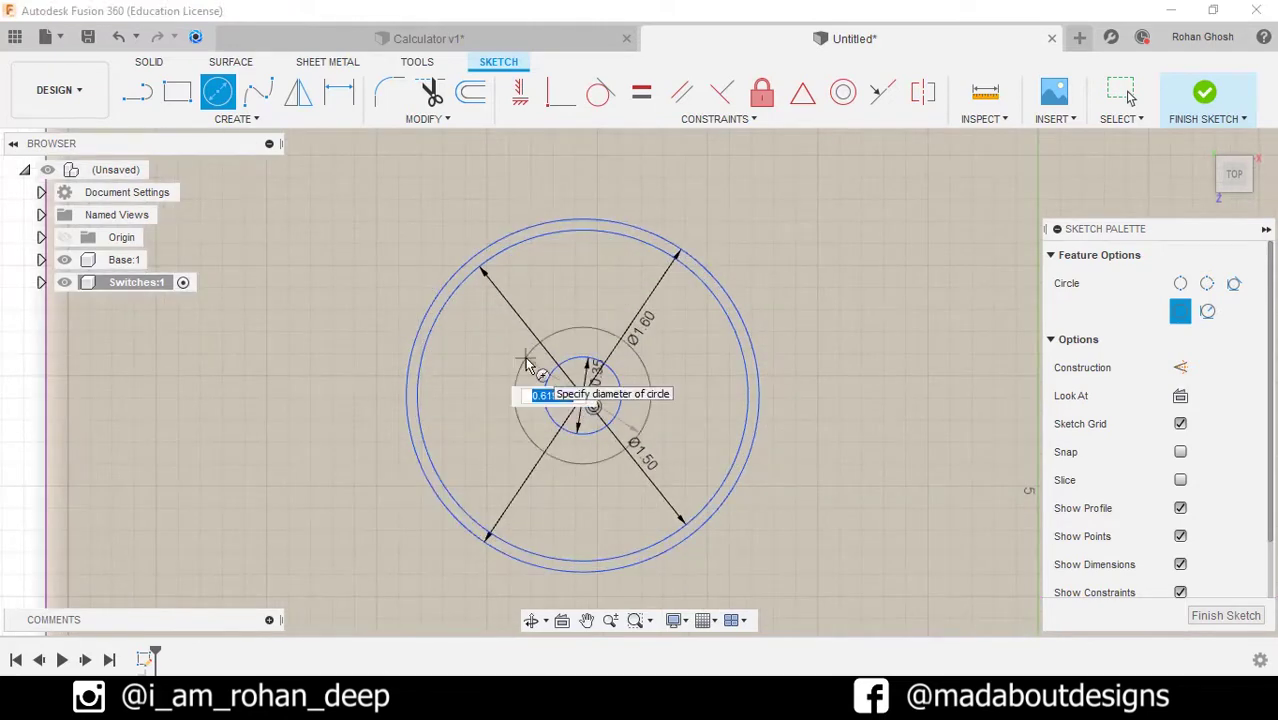
{"action": "type", "text": ".6"}
{"action": "key", "text": "Return"}
{"action": "key", "text": "Escape"}
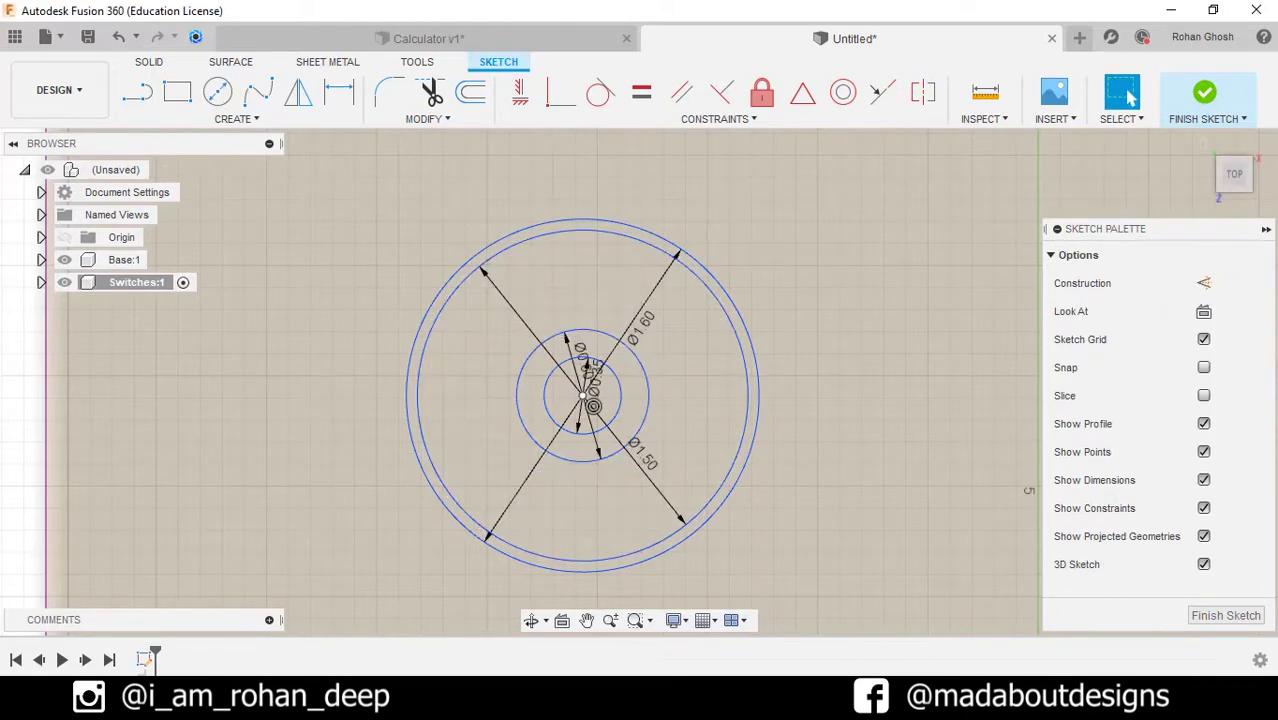
Step: Dimension the circles' center 1.5 cm from the plate's left edge
{"action": "left_click", "coordinate": [339, 93]}
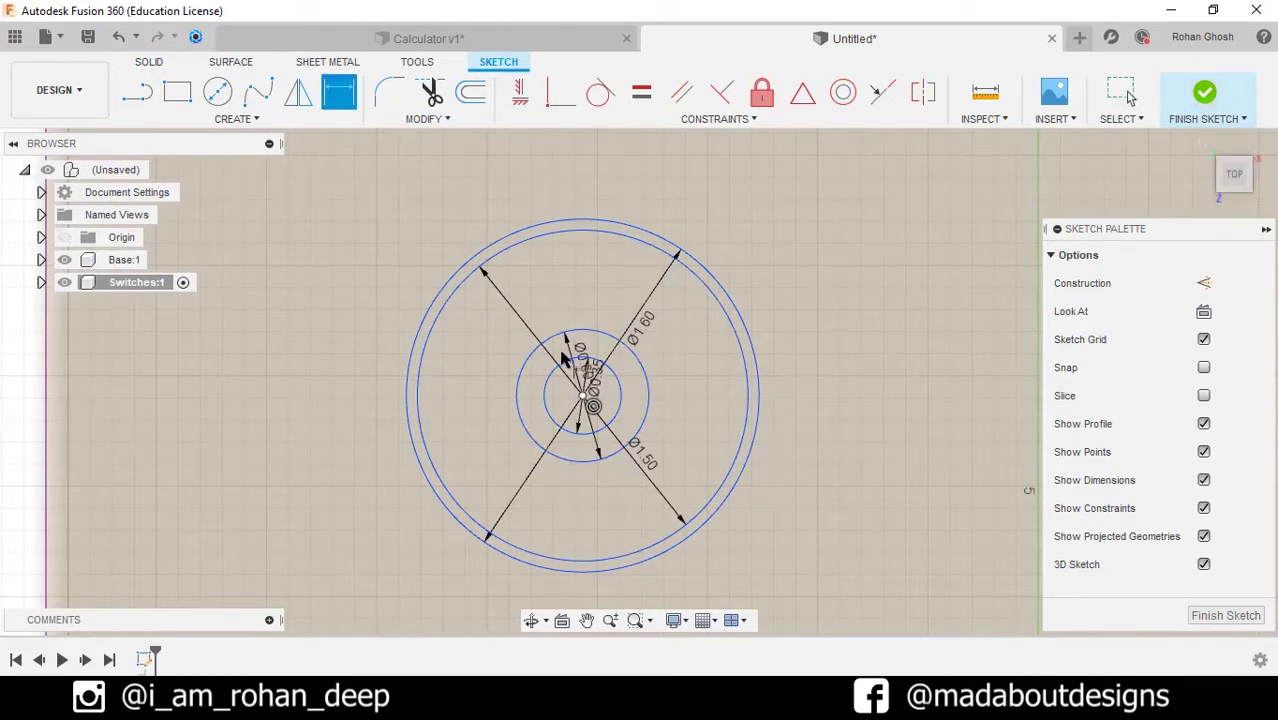
{"action": "left_click", "coordinate": [42, 412]}
{"action": "left_click", "coordinate": [238, 365]}
{"action": "scroll", "coordinate": [320, 417], "scroll_direction": "down", "scroll_amount": 3}
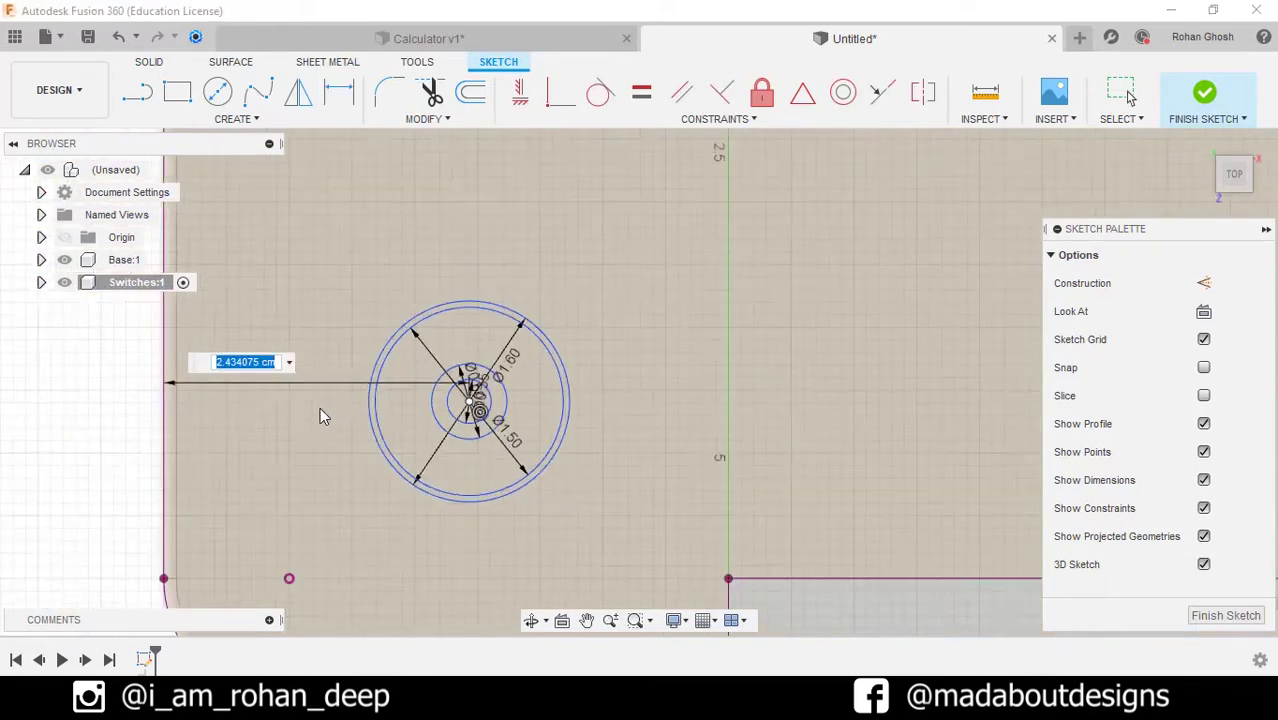
{"action": "scroll", "coordinate": [320, 410], "scroll_direction": "down", "scroll_amount": 3}
{"action": "type", "text": "1.5"}
{"action": "key", "text": "Return"}
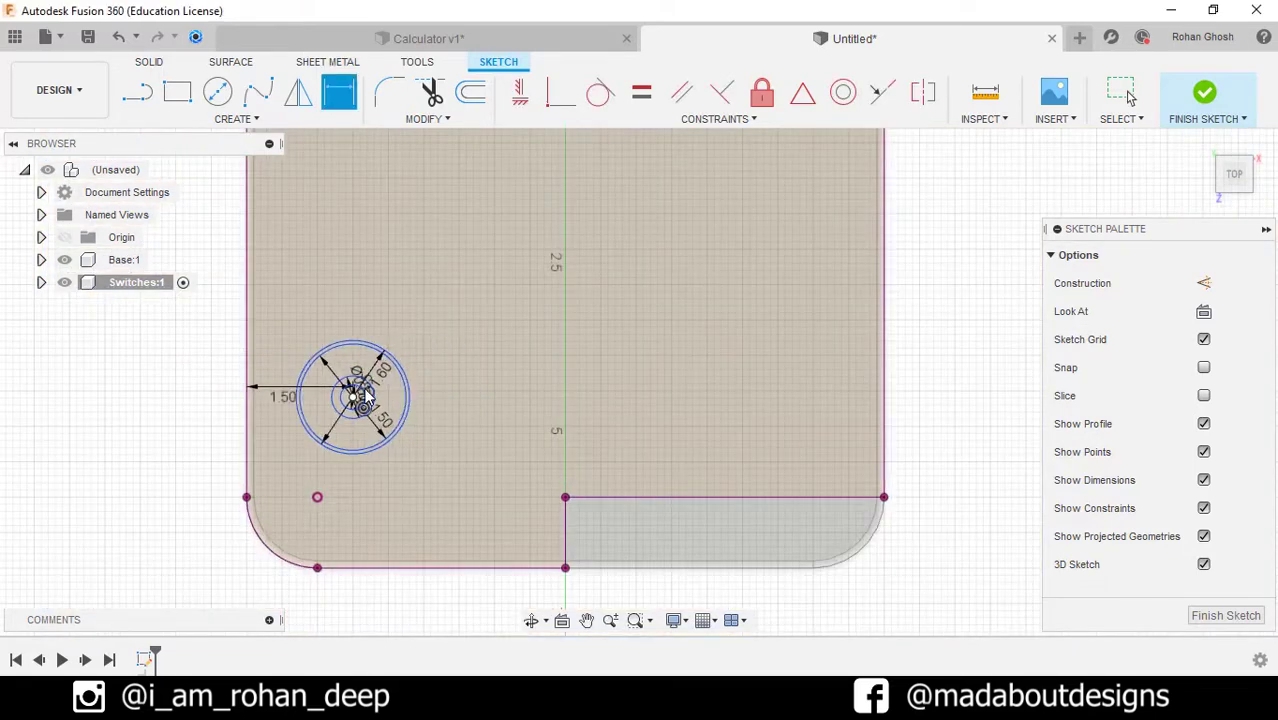
Step: Dimension the circles' center 2 cm from the plate's bottom edge and finish the sketch
{"action": "left_click", "coordinate": [352, 400]}
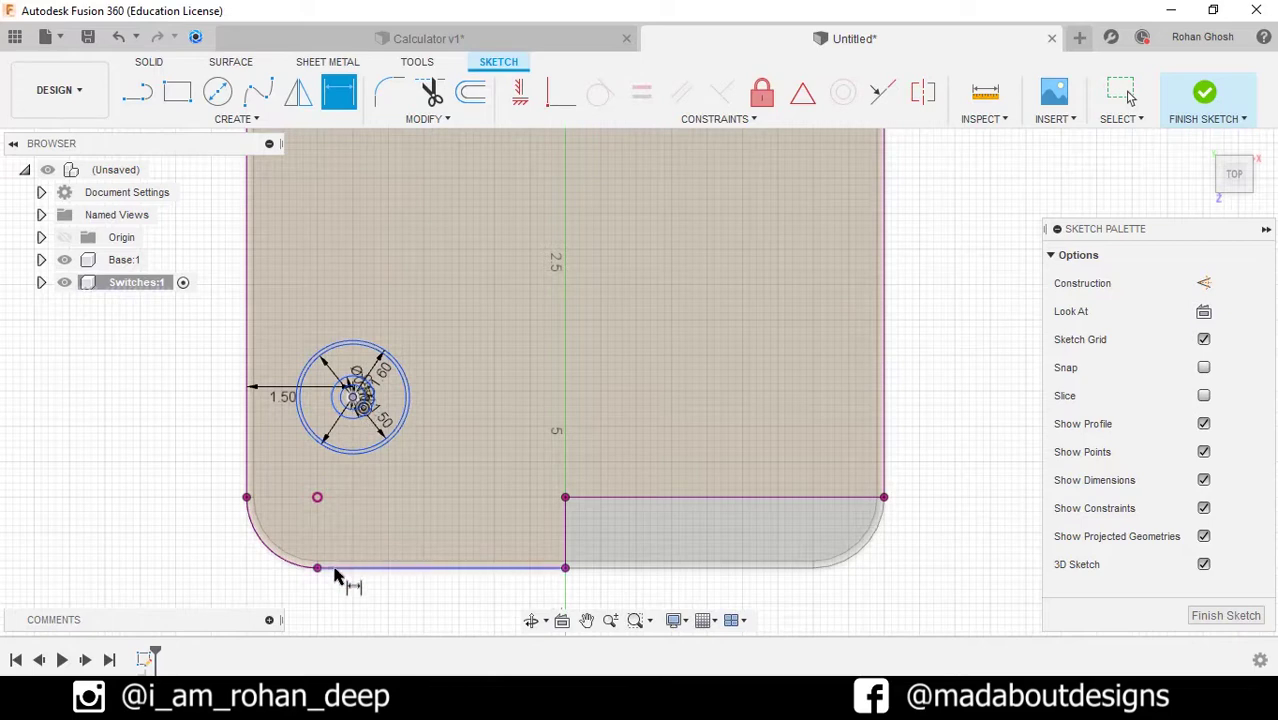
{"action": "left_click", "coordinate": [337, 569]}
{"action": "left_click", "coordinate": [208, 560]}
{"action": "type", "text": "2.410404"}
{"action": "key", "text": "Return"}
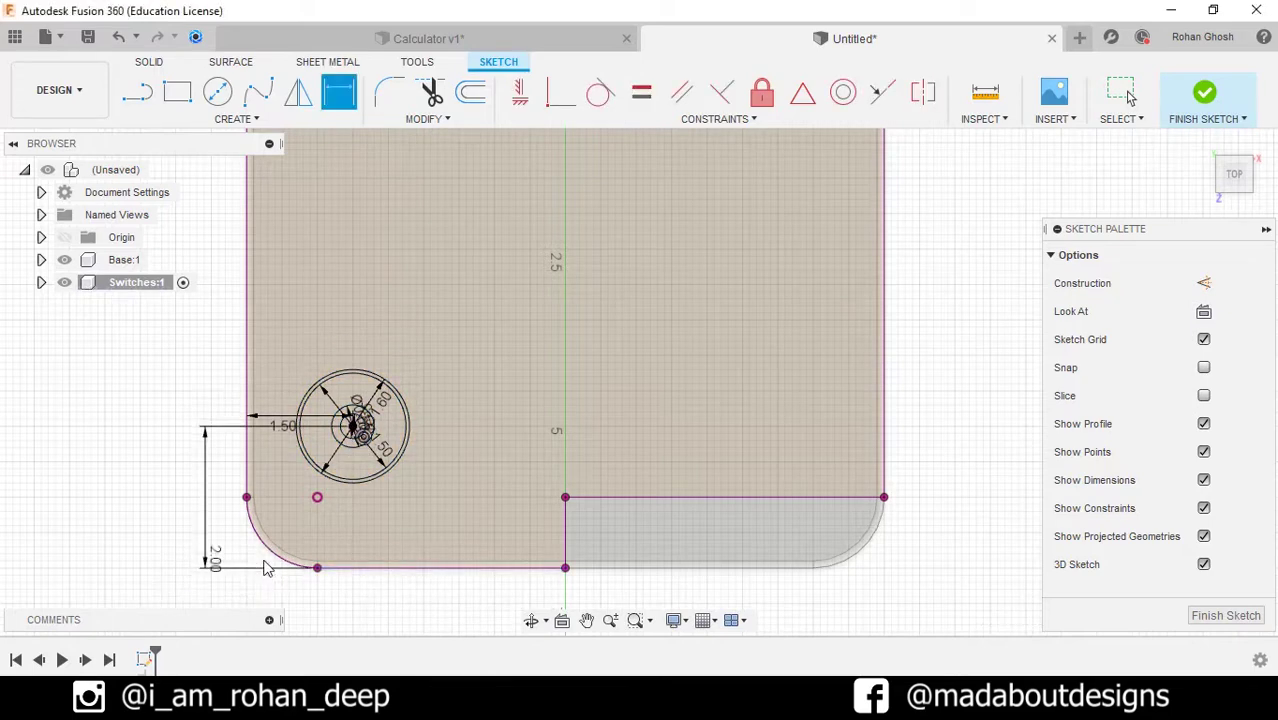
{"action": "middle_click_drag", "start_coordinate": [265, 562], "coordinate": [257, 510]}
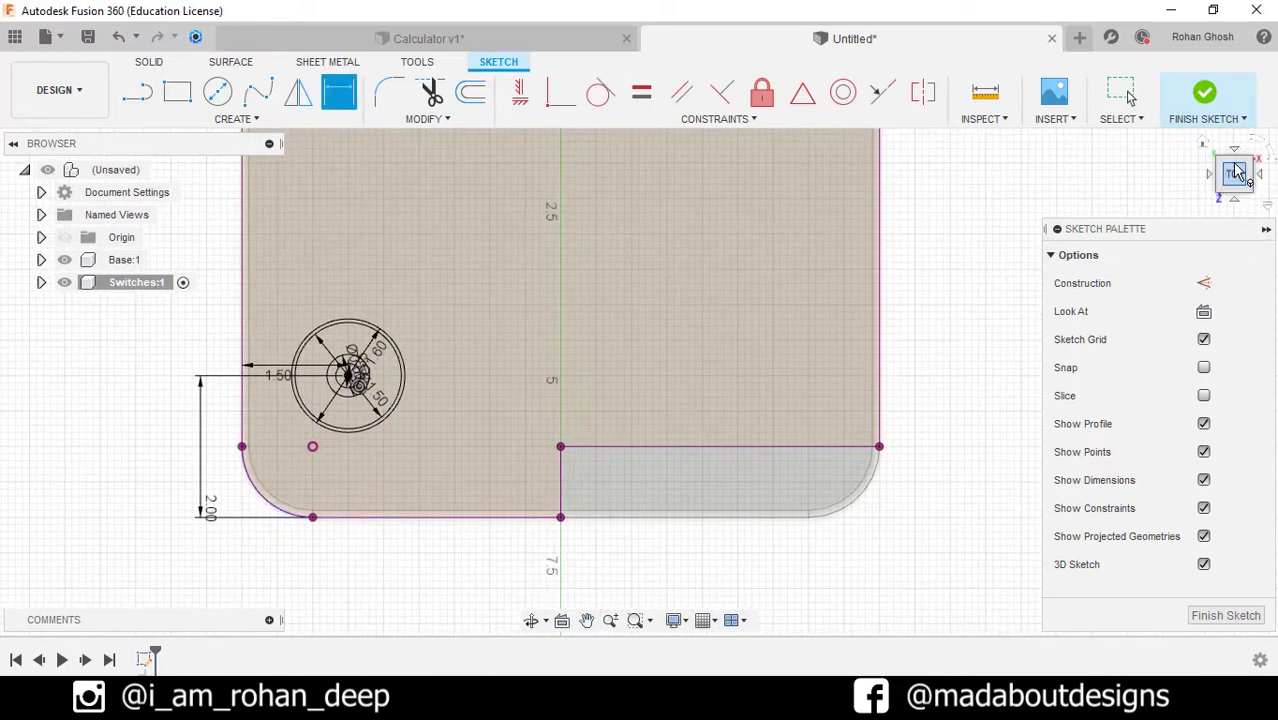
{"action": "left_click", "coordinate": [1203, 95]}
Step: Extrude the innermost circle upward 0.4 cm as a new body
{"action": "scroll", "coordinate": [444, 371], "scroll_direction": "up", "scroll_amount": 3}
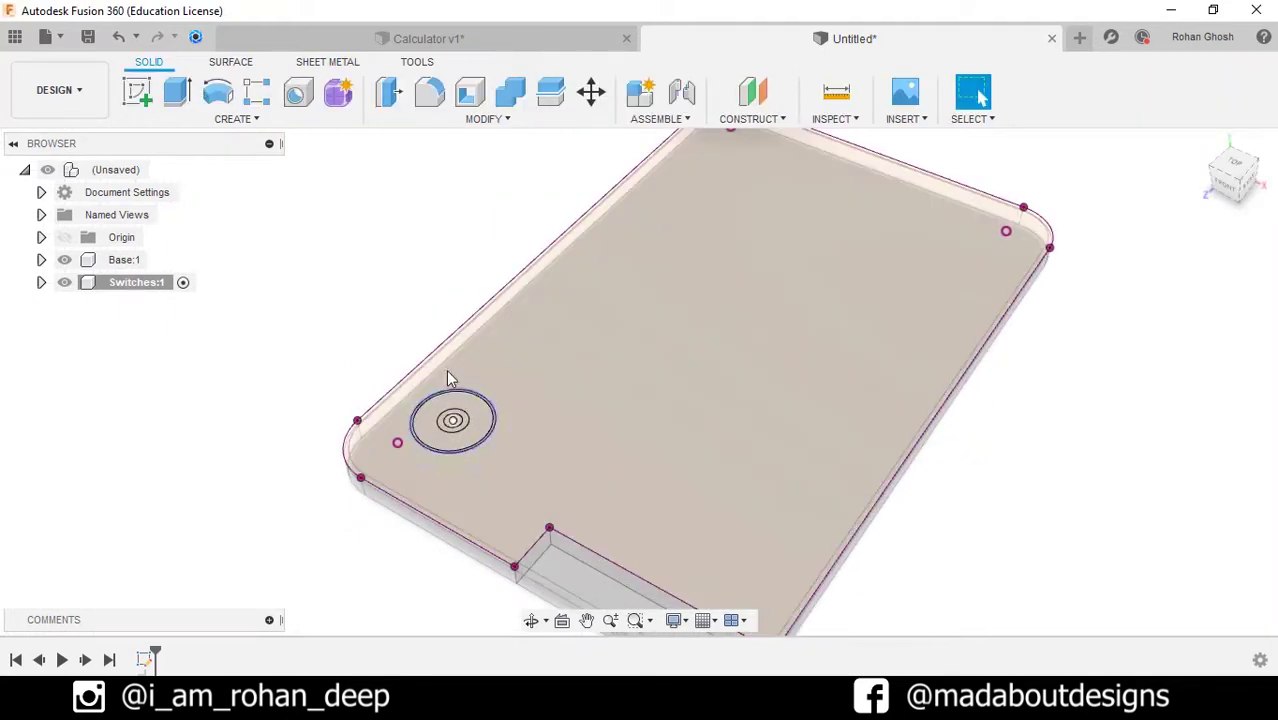
{"action": "left_click", "coordinate": [178, 94]}
{"action": "scroll", "coordinate": [420, 400], "scroll_direction": "up", "scroll_amount": 5}
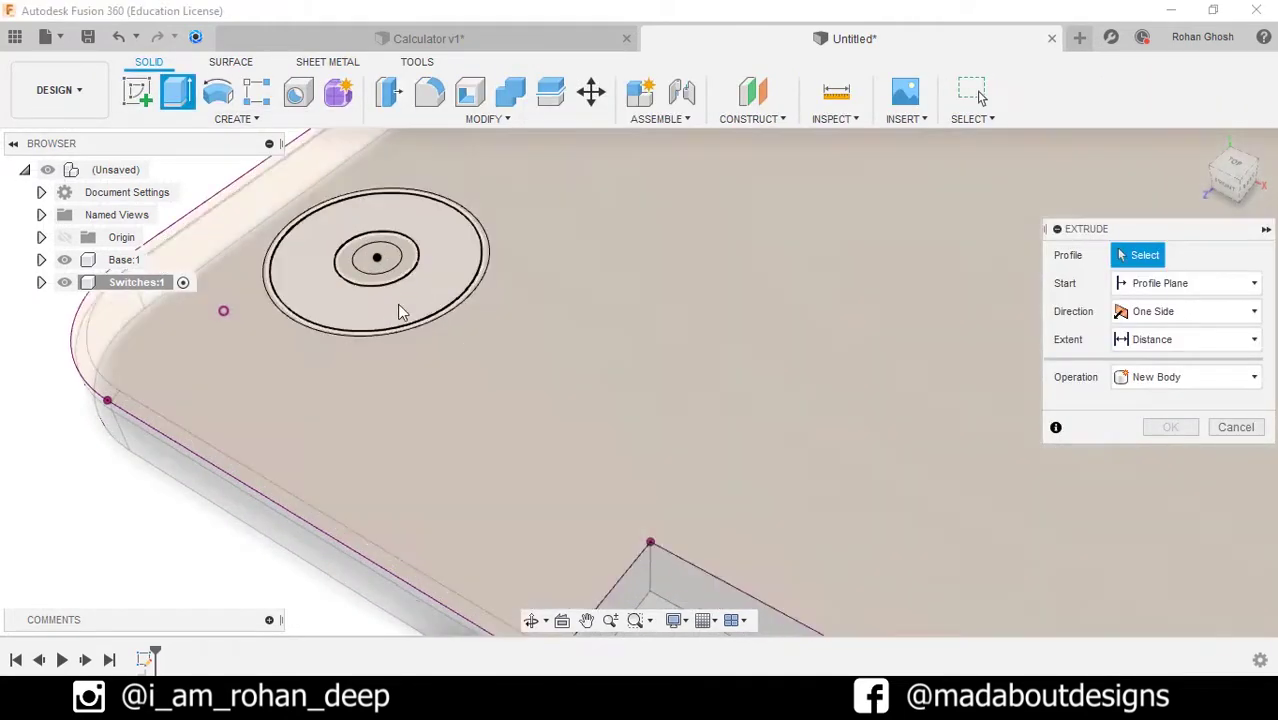
{"action": "left_click", "coordinate": [470, 342]}
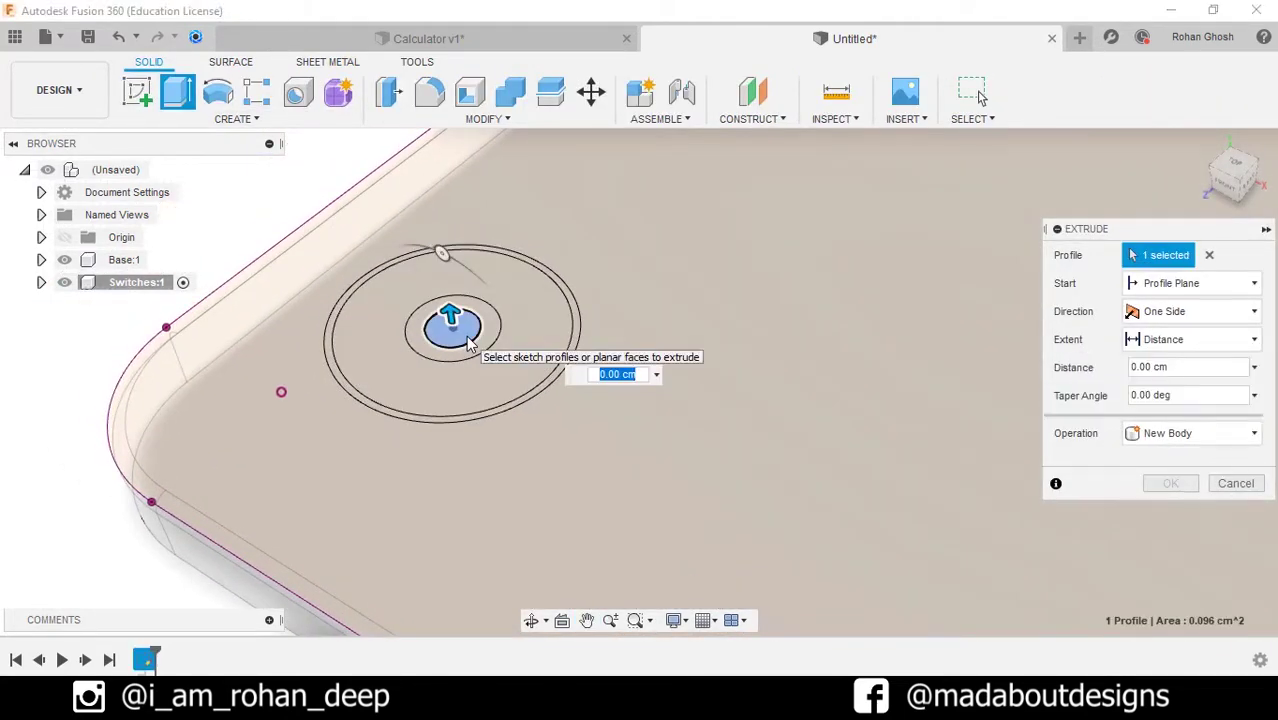
{"action": "type", "text": ".4"}
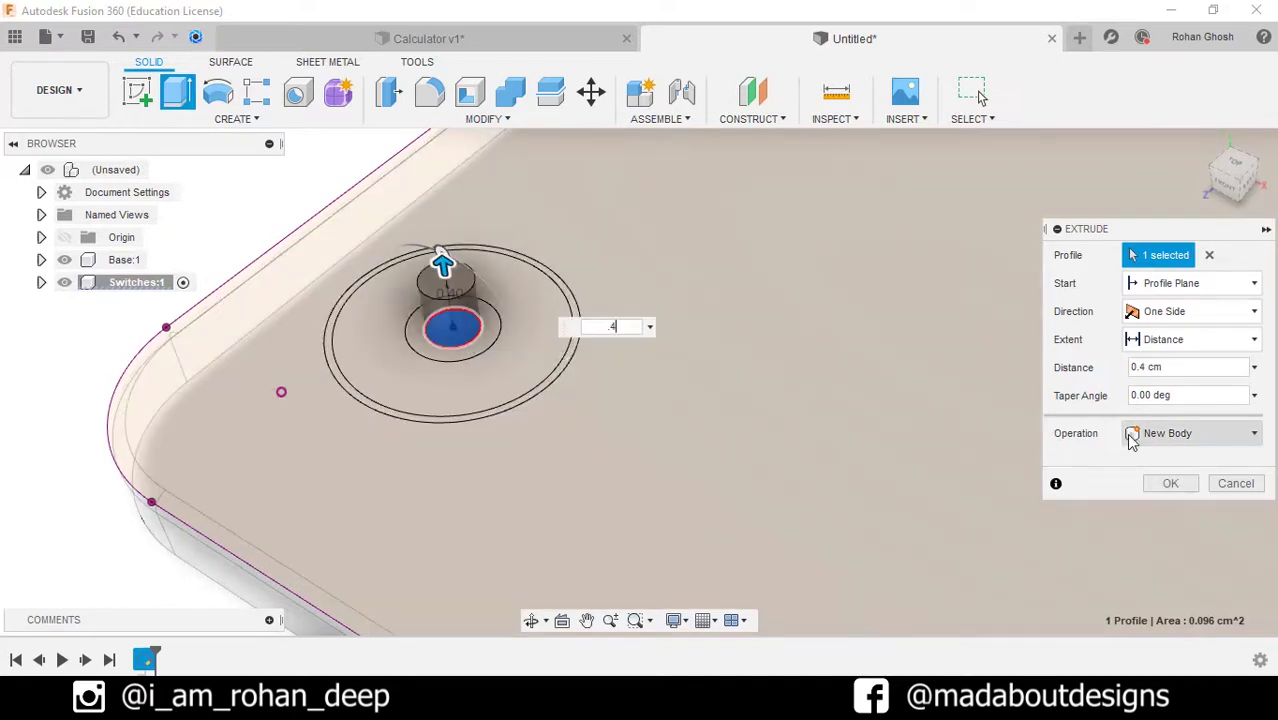
{"action": "left_click", "coordinate": [1172, 484]}
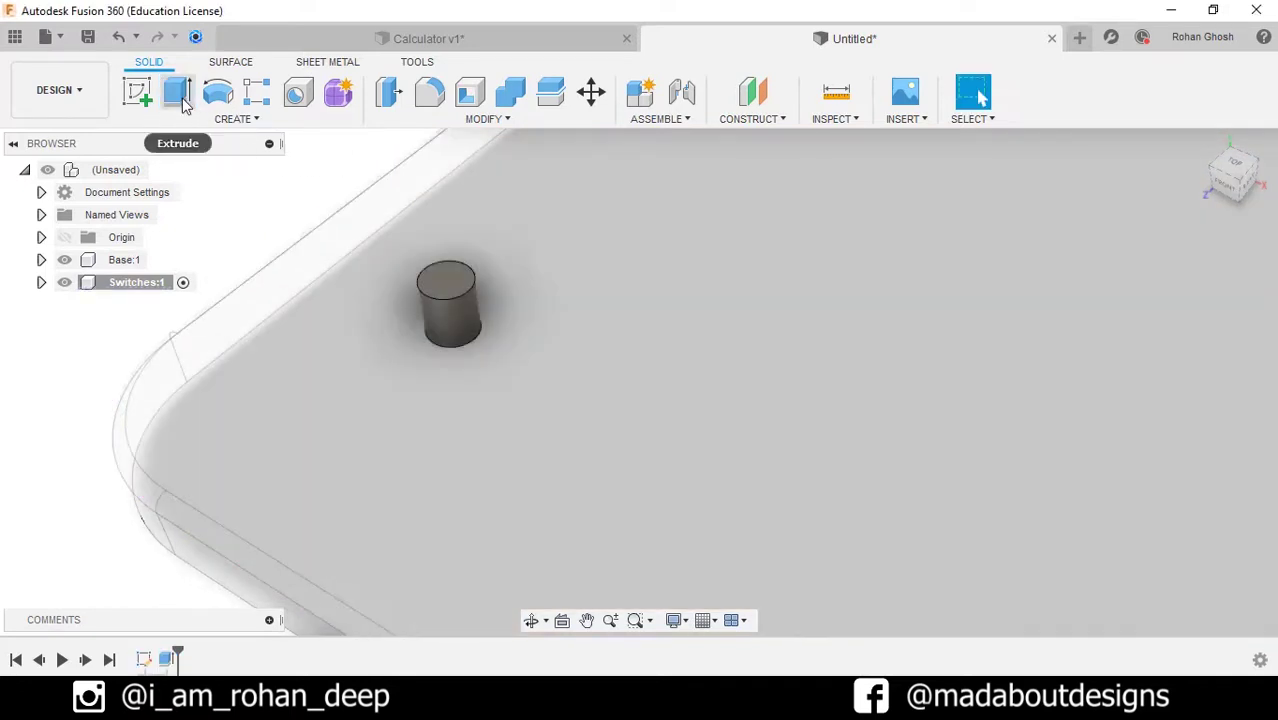
Step: Show the switch sketch again and extrude the ring around the center pin 0.15 cm as a new body
{"action": "left_click", "coordinate": [178, 94]}
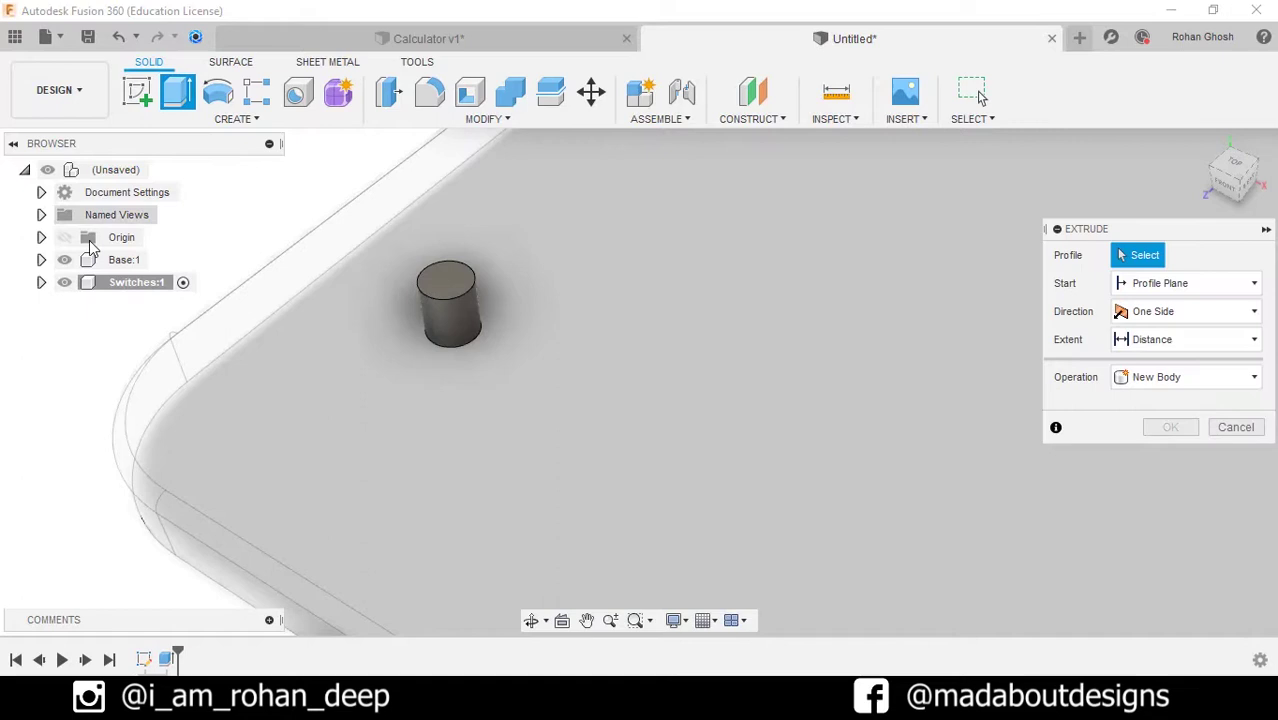
{"action": "left_click", "coordinate": [41, 283]}
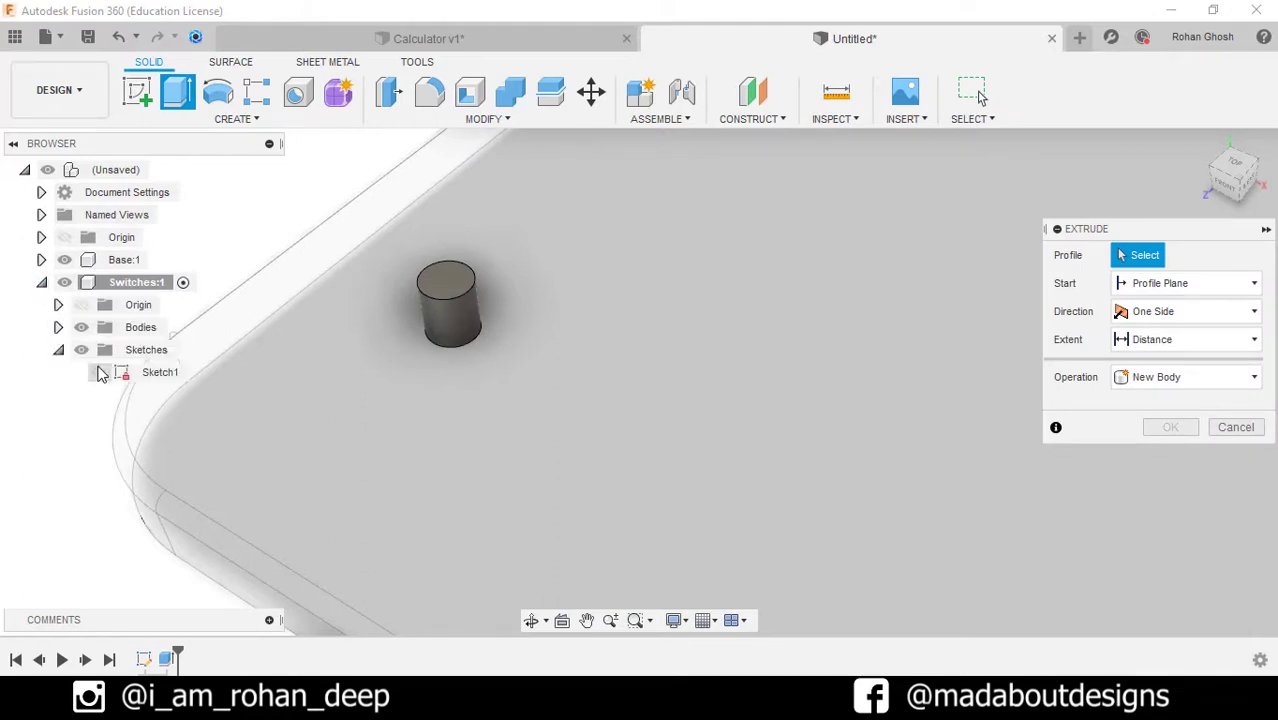
{"action": "left_click", "coordinate": [99, 372]}
{"action": "left_click", "coordinate": [461, 364]}
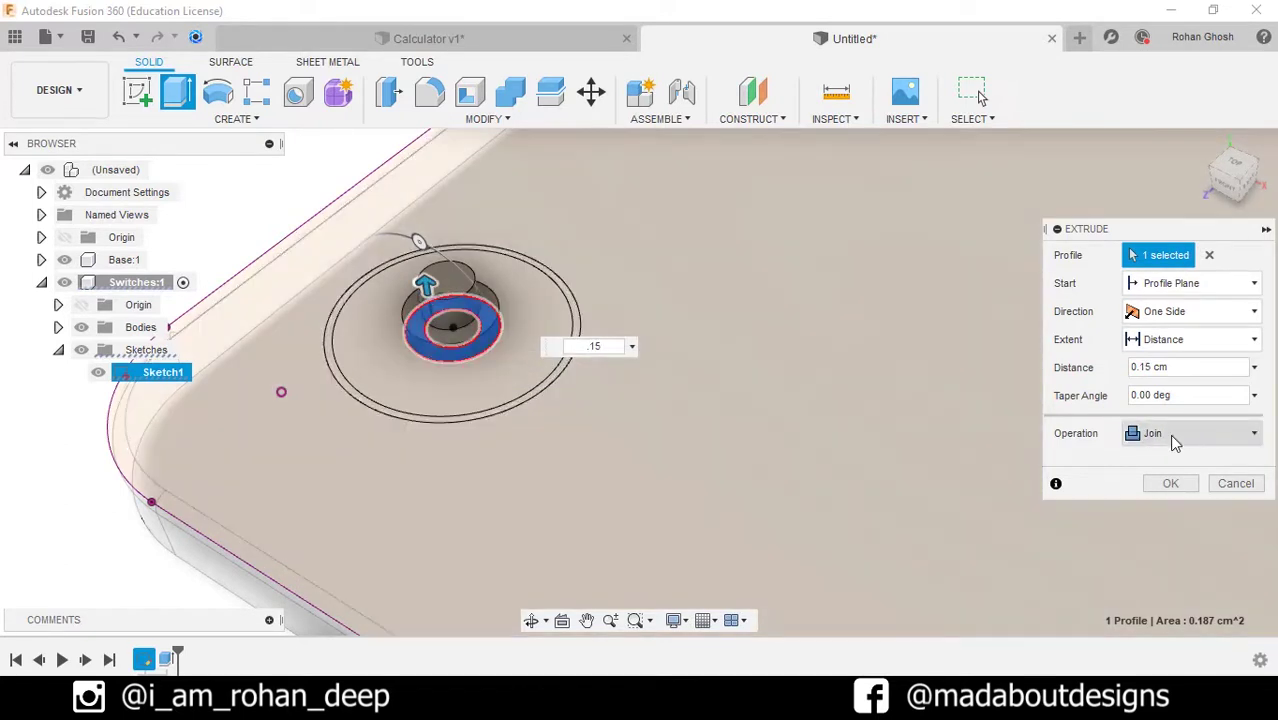
{"action": "left_click", "coordinate": [1170, 435]}
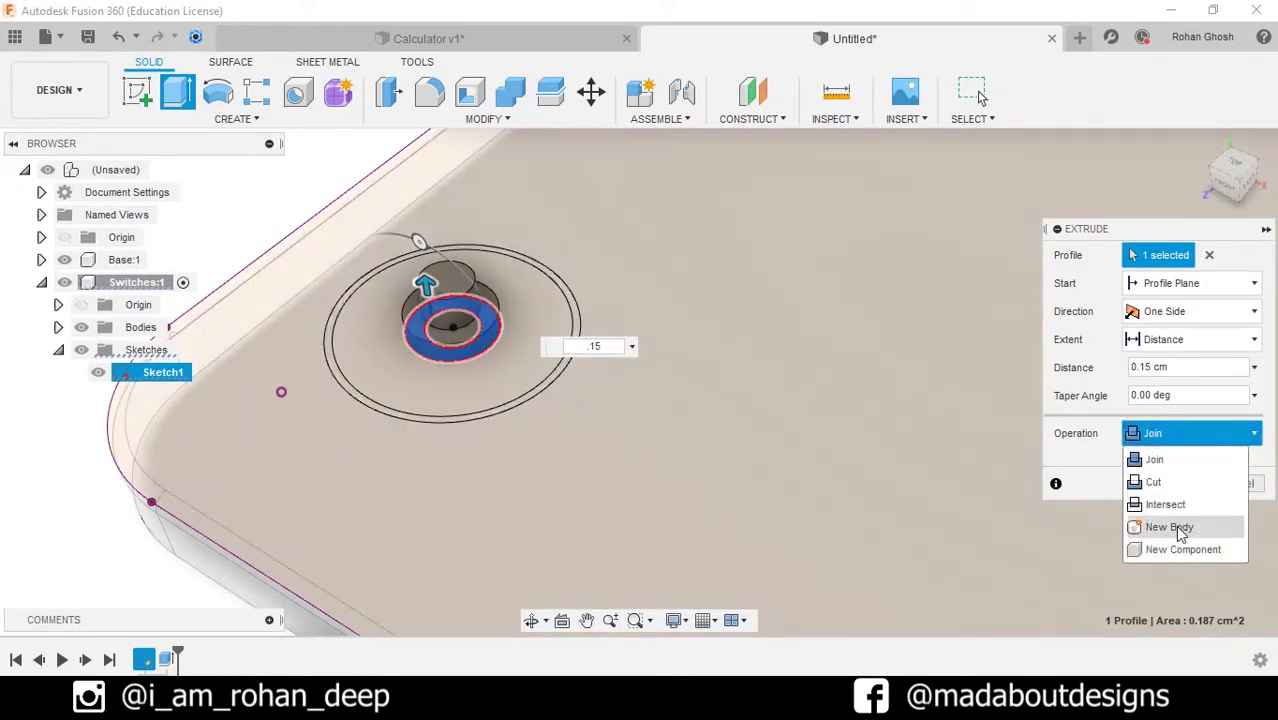
{"action": "left_click", "coordinate": [1175, 525]}
{"action": "left_click", "coordinate": [1174, 481]}
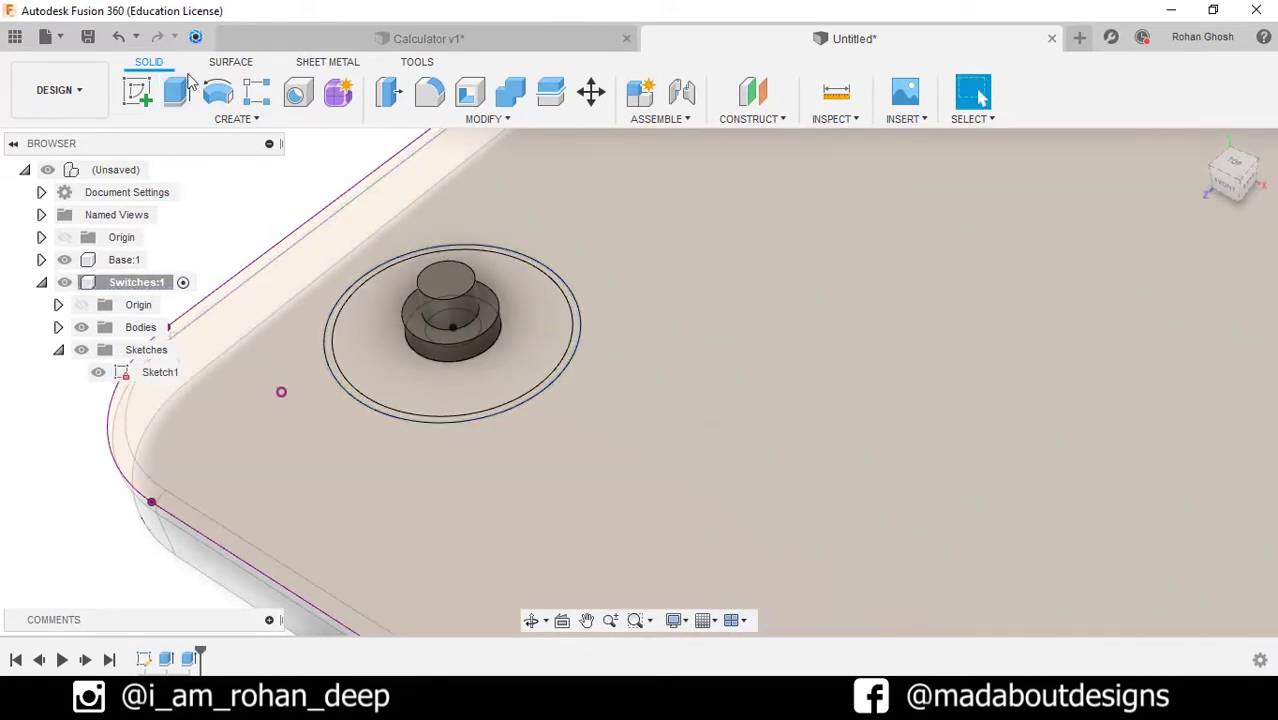
Step: Start extruding the three inner switch profiles inside the thin outer ring, using the center pin's top face as the From Object start
{"action": "left_click", "coordinate": [176, 92]}
{"action": "scroll", "coordinate": [420, 300], "scroll_direction": "up", "scroll_amount": 3}
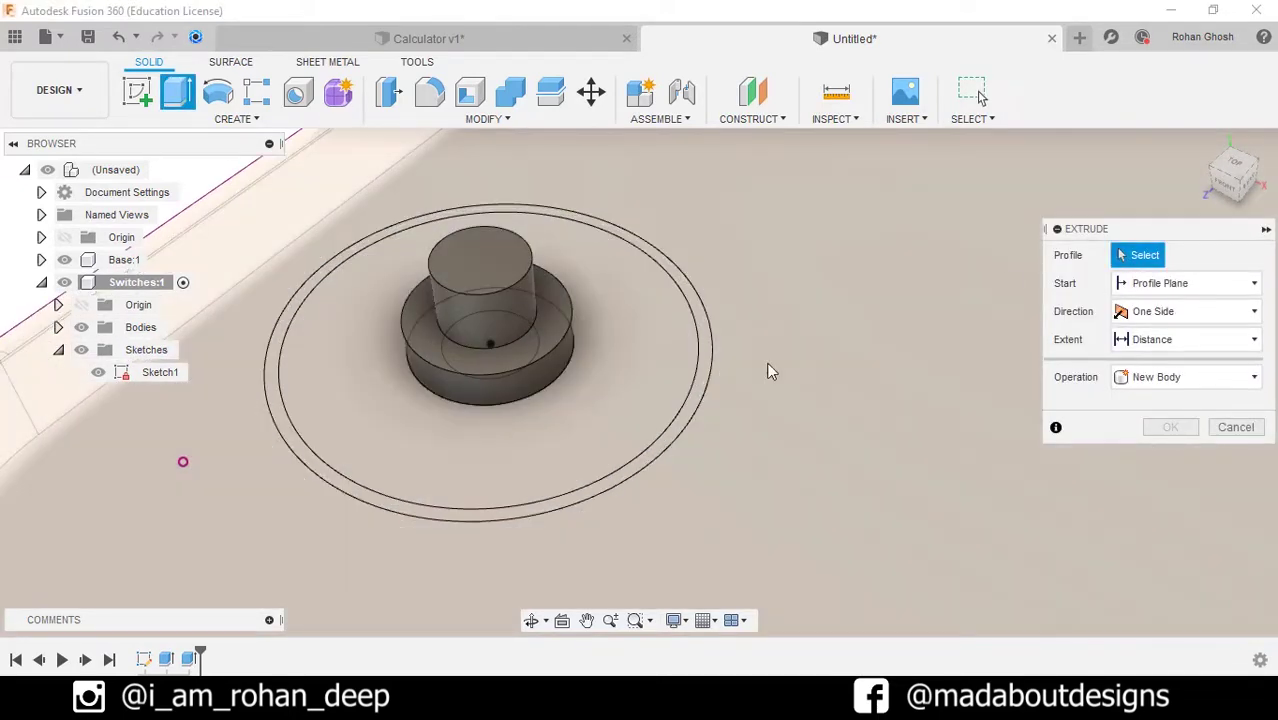
{"action": "left_click", "coordinate": [584, 484]}
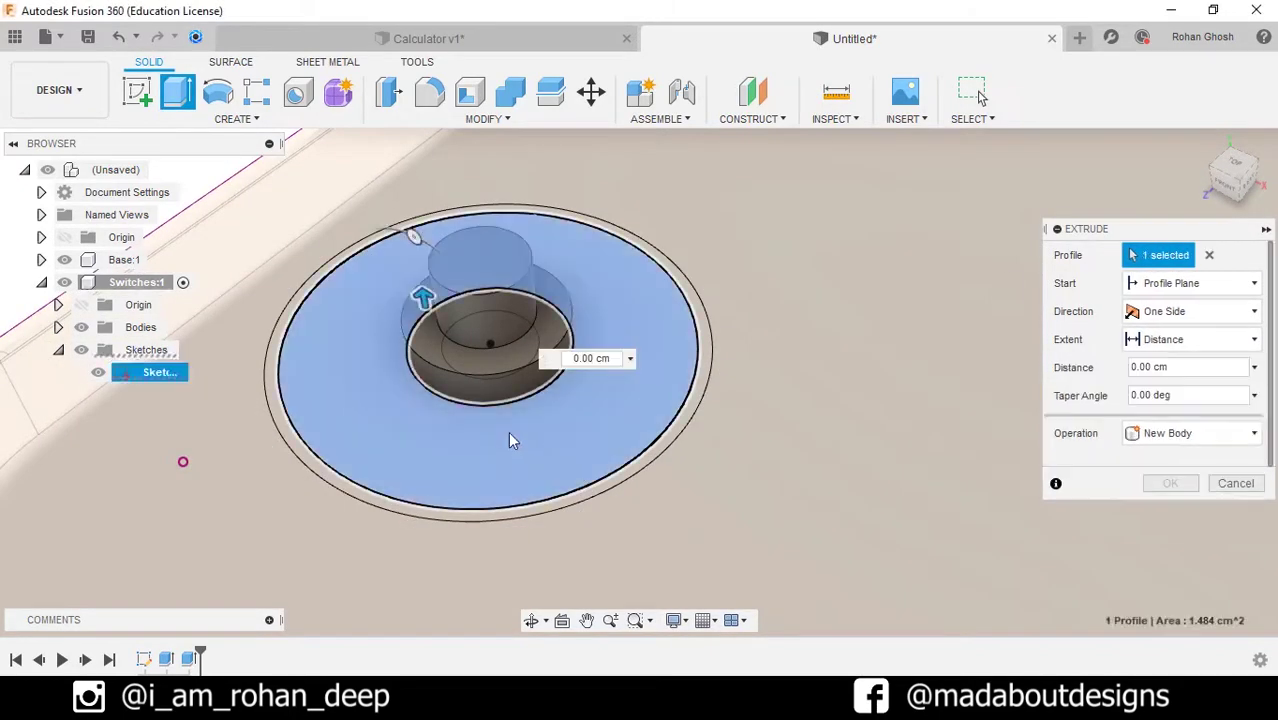
{"action": "scroll", "coordinate": [500, 410], "scroll_direction": "up", "scroll_amount": 5}
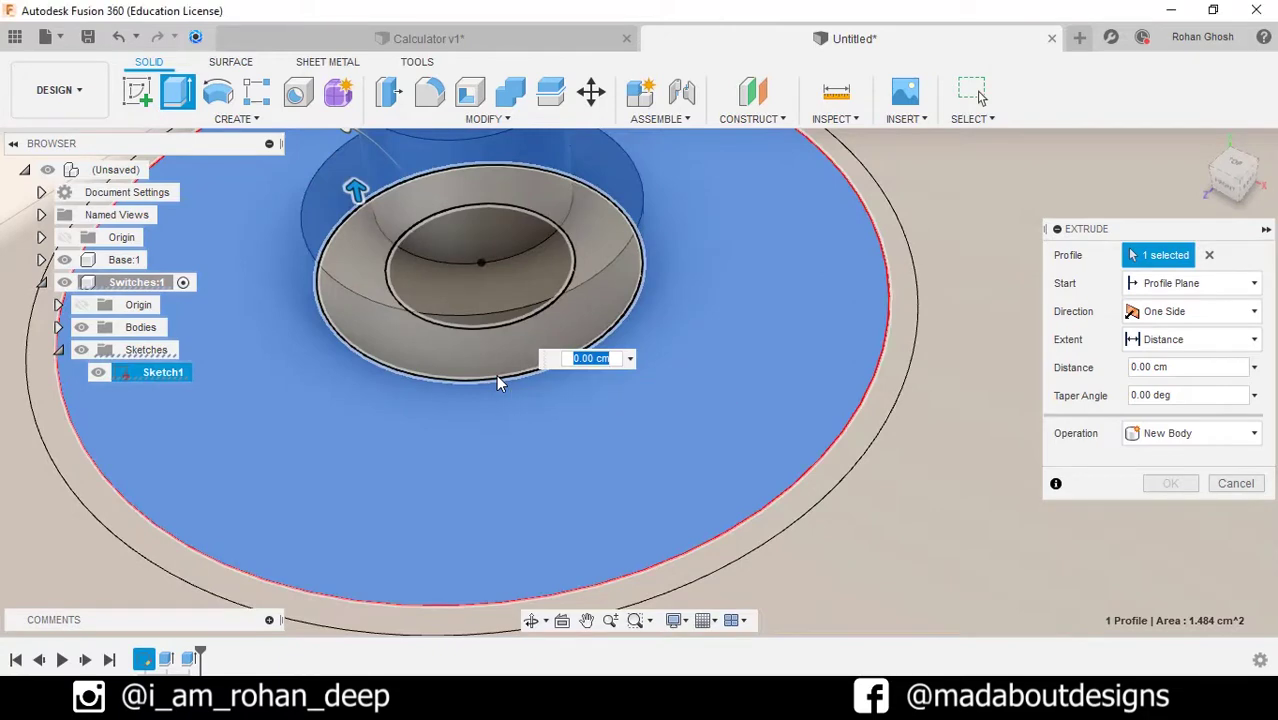
{"action": "left_click", "coordinate": [494, 345]}
{"action": "left_click", "coordinate": [492, 323]}
{"action": "scroll", "coordinate": [498, 364], "scroll_direction": "down", "scroll_amount": 5}
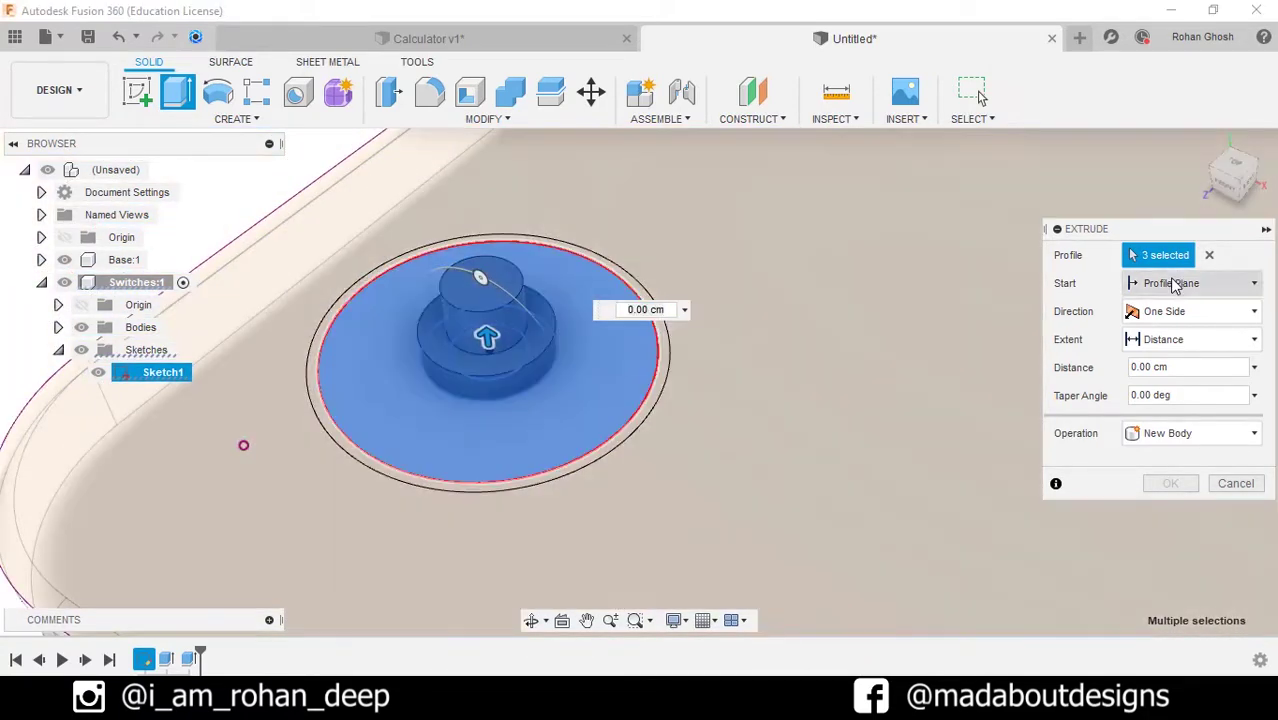
{"action": "left_click", "coordinate": [1175, 284]}
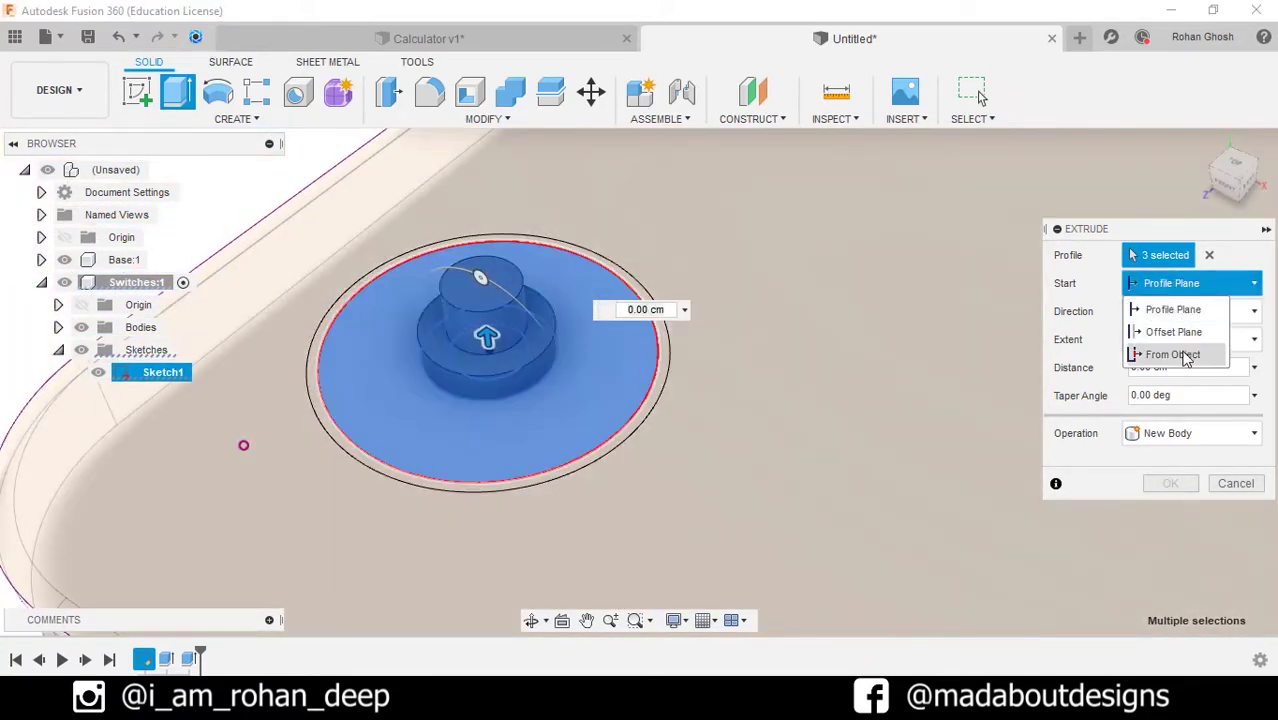
{"action": "left_click", "coordinate": [1175, 356]}
{"action": "left_click", "coordinate": [507, 283]}
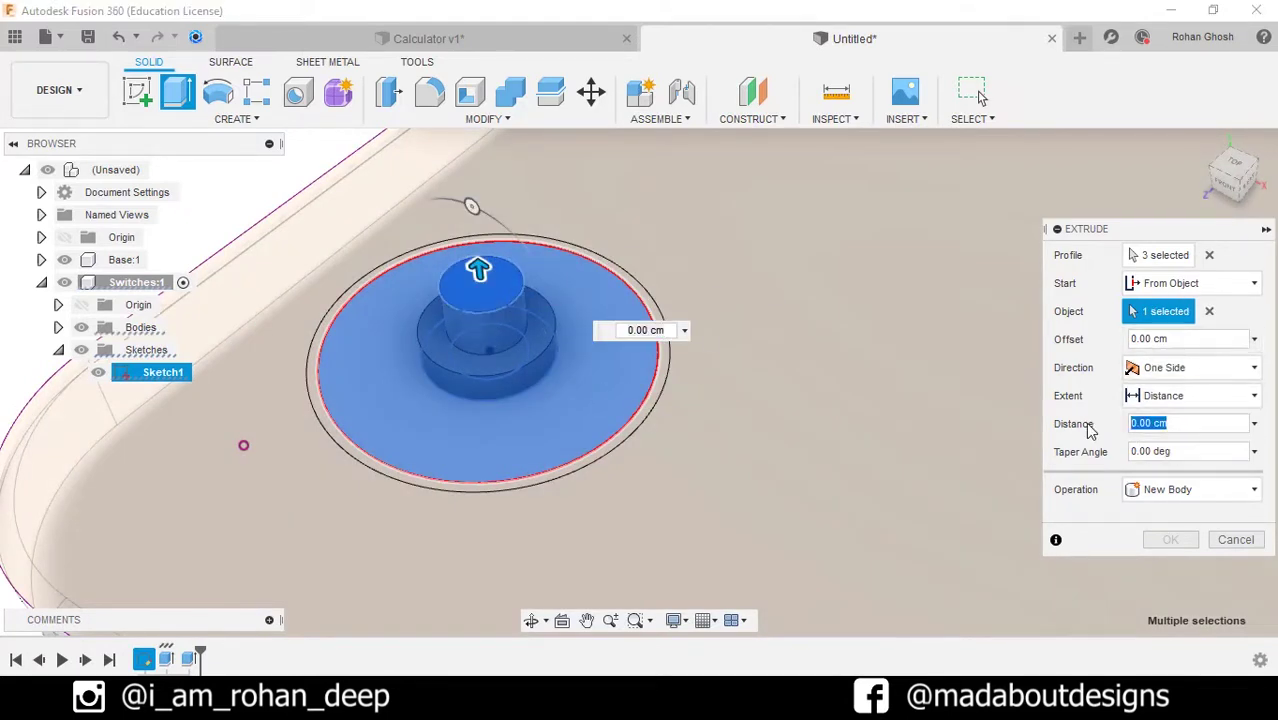
Step: Set the cap's extrusion distance to 0.35 cm and create it as a new body
{"action": "key", "text": "Return"}
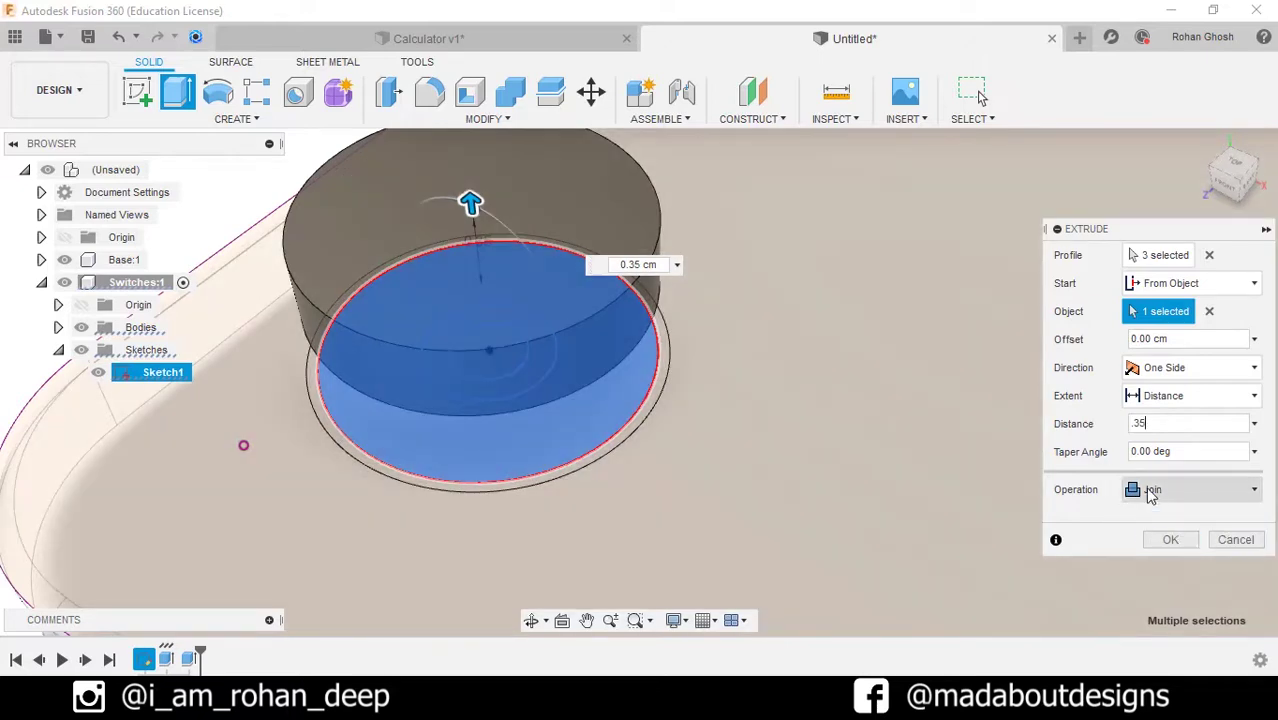
{"action": "left_click", "coordinate": [1150, 490]}
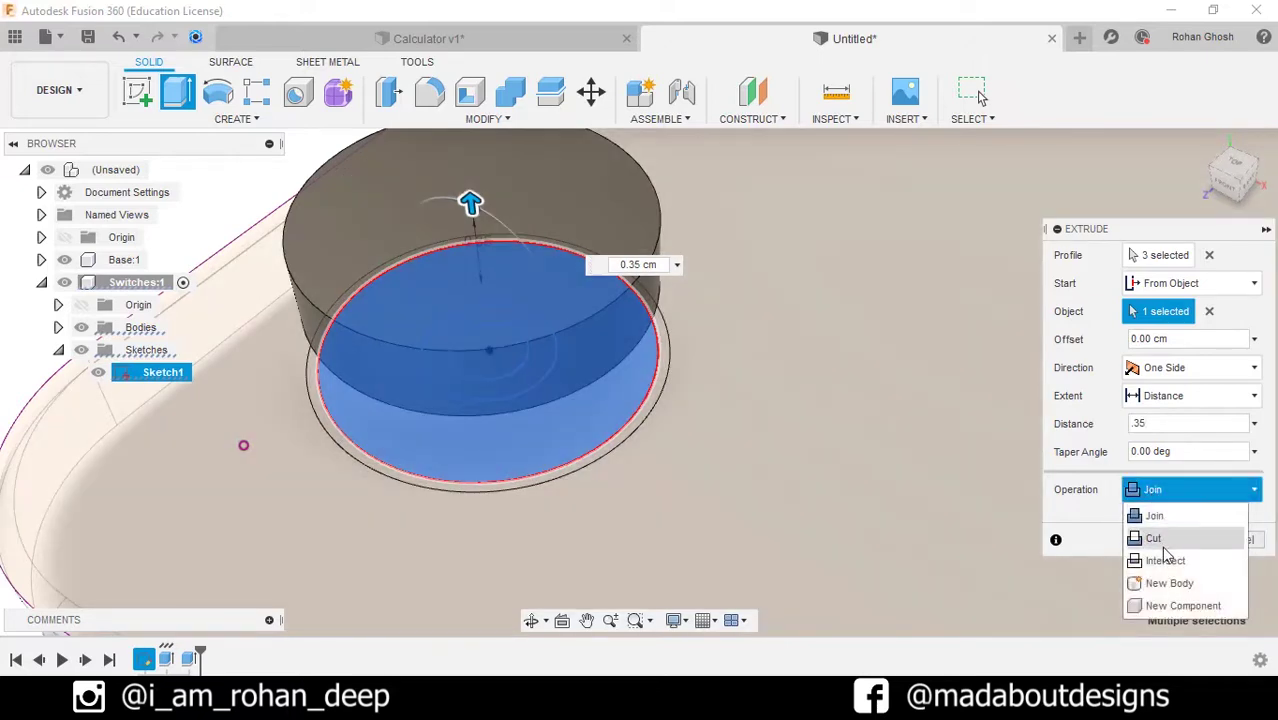
{"action": "left_click", "coordinate": [1166, 582]}
{"action": "left_click", "coordinate": [1166, 541]}
Step: Extrude the thin outer ring as a new body starting from the round cap's bottom face to form a rim around it
{"action": "scroll", "coordinate": [790, 465], "scroll_direction": "down", "scroll_amount": 3}
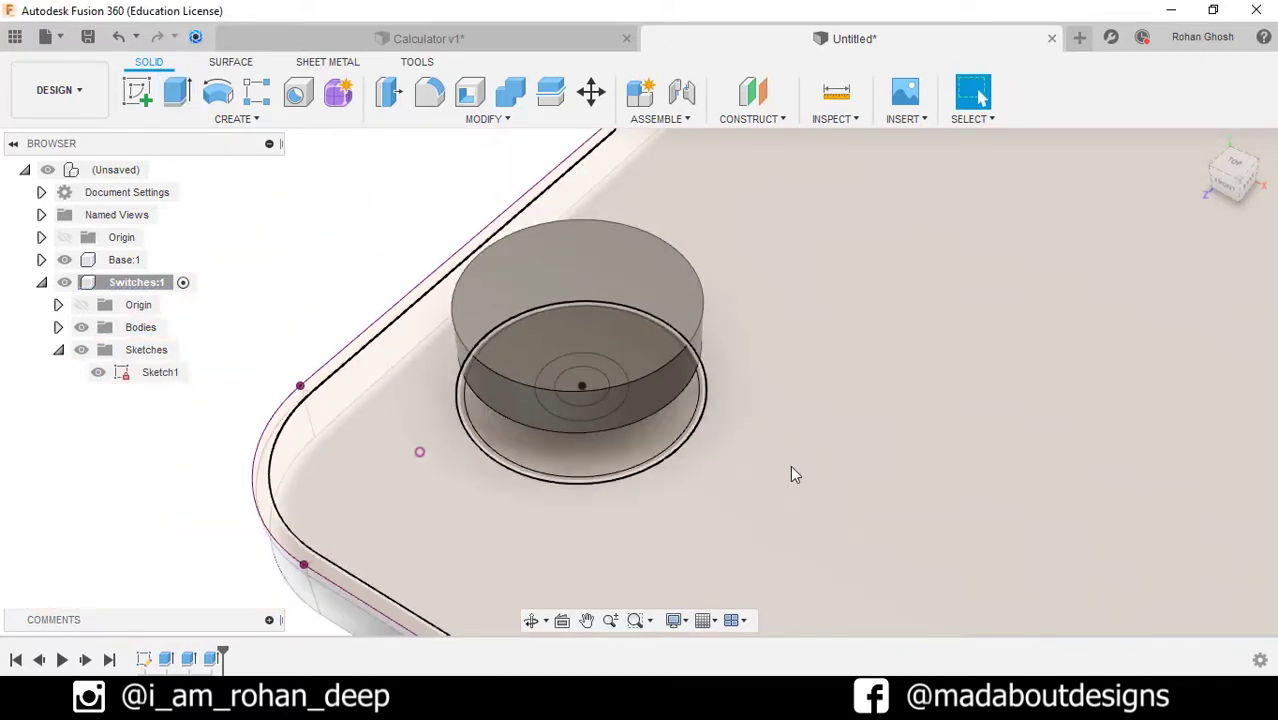
{"action": "middle_click_drag", "start_coordinate": [790, 465], "coordinate": [314, 260], "text": "shift"}
{"action": "key", "text": "e"}
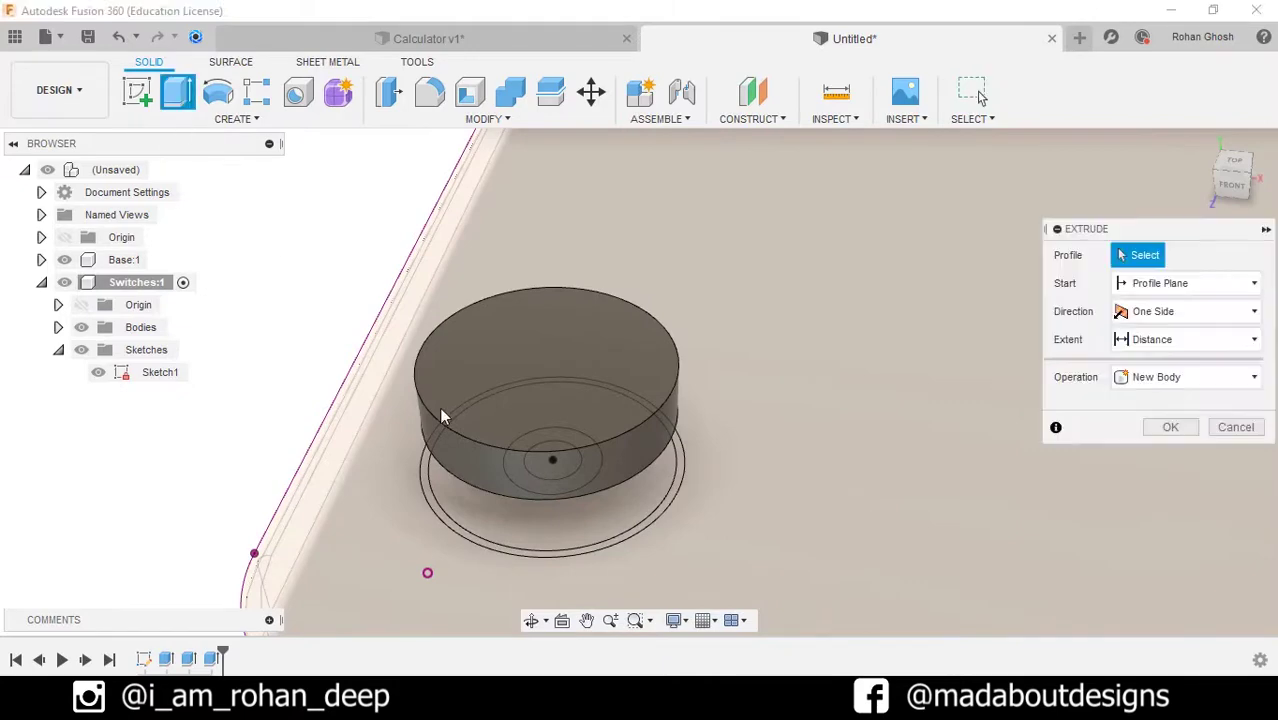
{"action": "left_click", "coordinate": [525, 559]}
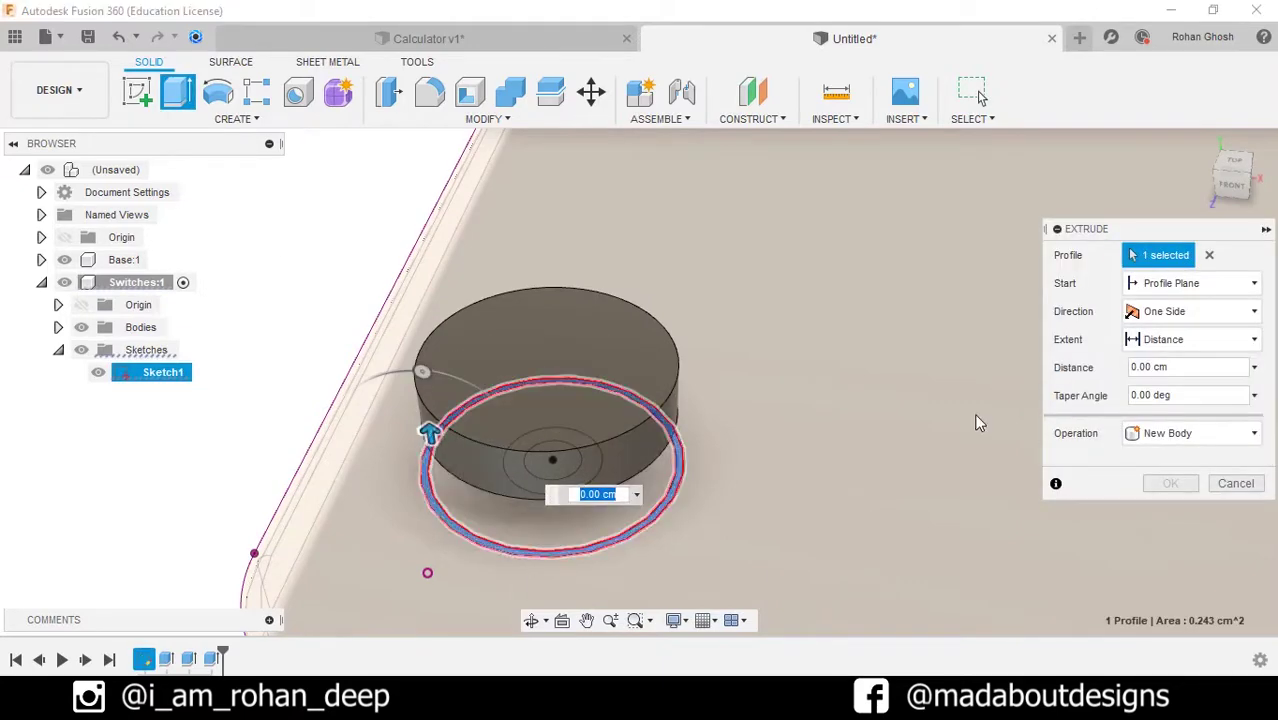
{"action": "left_click", "coordinate": [1190, 284]}
{"action": "left_click", "coordinate": [1170, 351]}
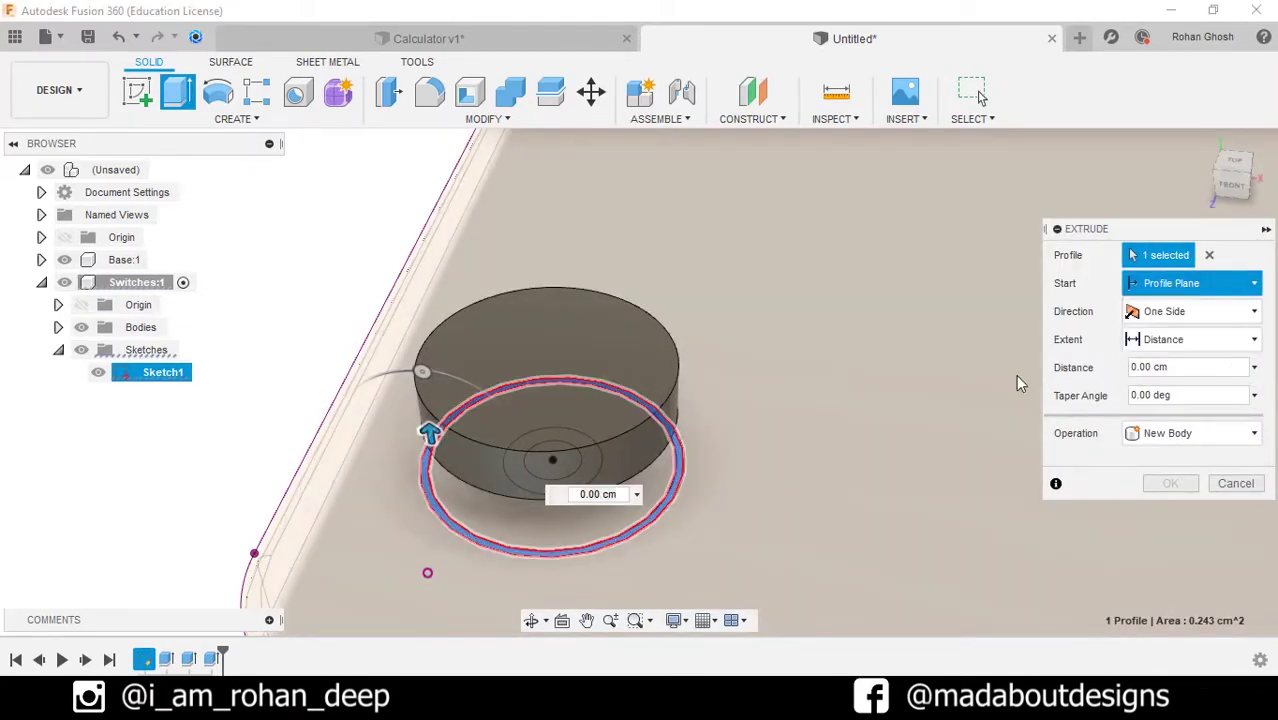
{"action": "left_click", "coordinate": [645, 371]}
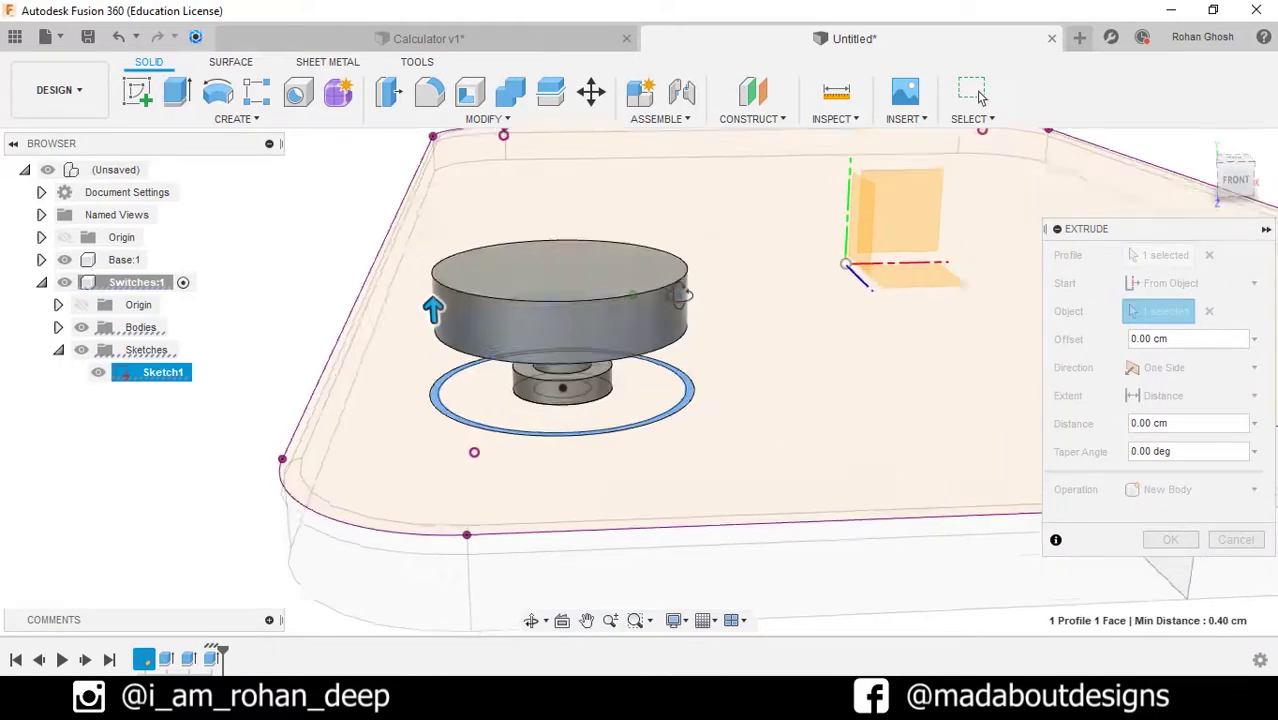
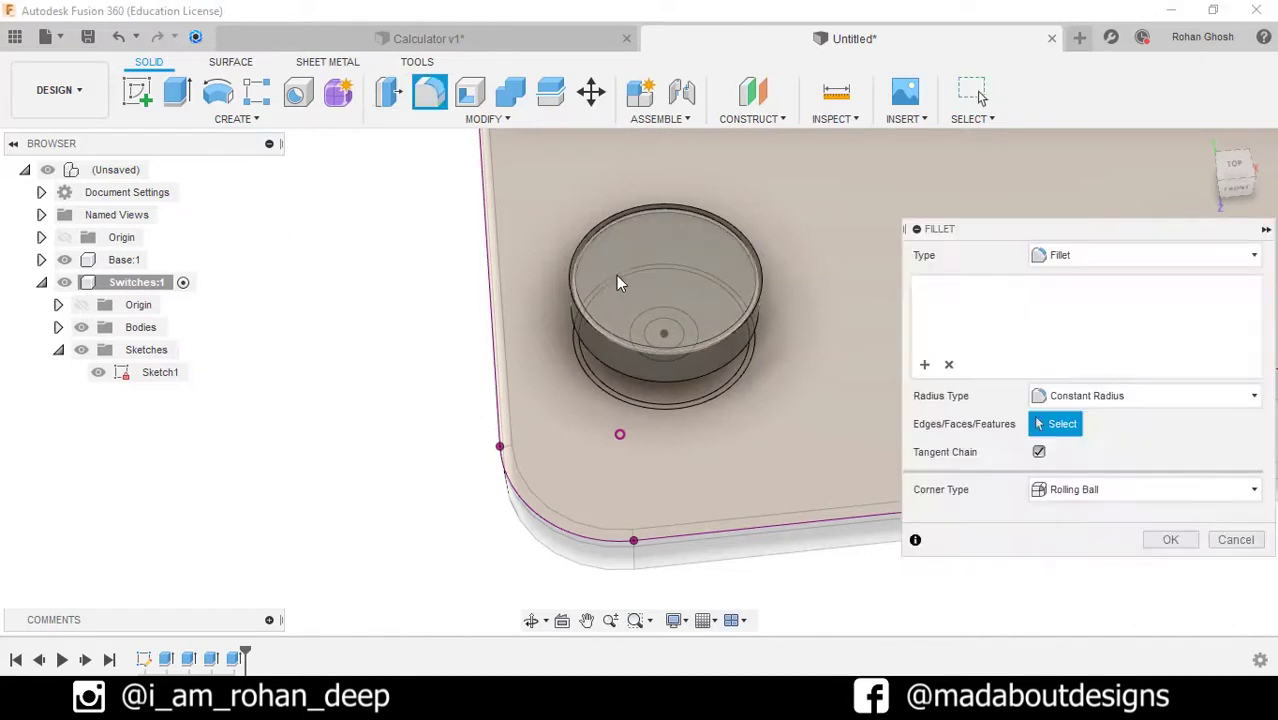
Step: Apply a Rule Fillet of 0.025 cm radius to all edges of the rim's top face
{"action": "scroll", "coordinate": [619, 284], "scroll_direction": "up", "scroll_amount": 4}
{"action": "left_click", "coordinate": [1150, 258]}
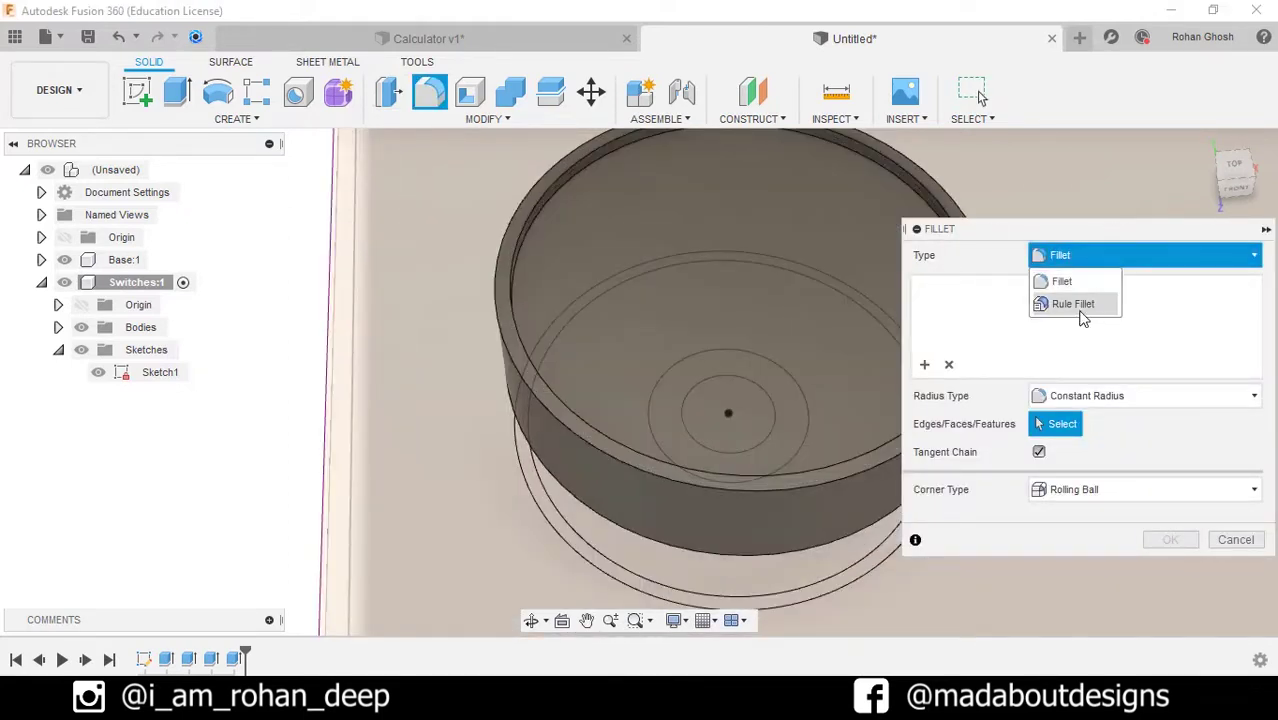
{"action": "left_click", "coordinate": [1078, 306]}
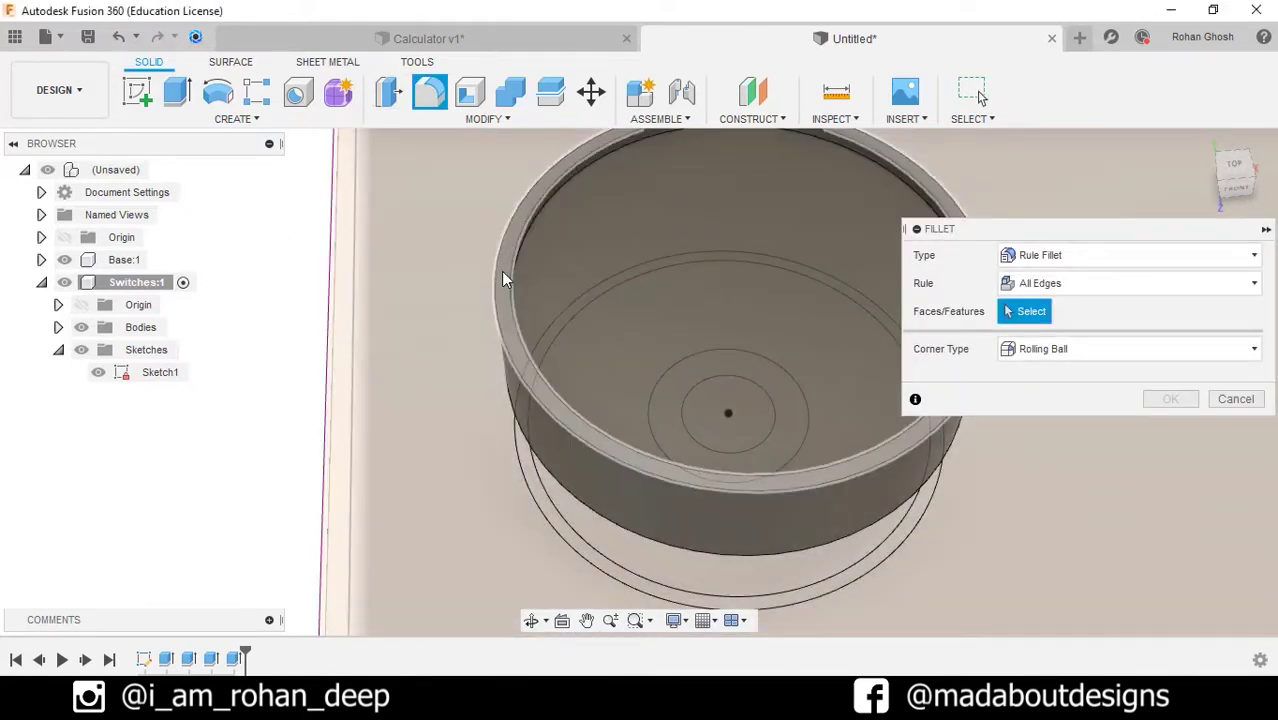
{"action": "left_click", "coordinate": [503, 280]}
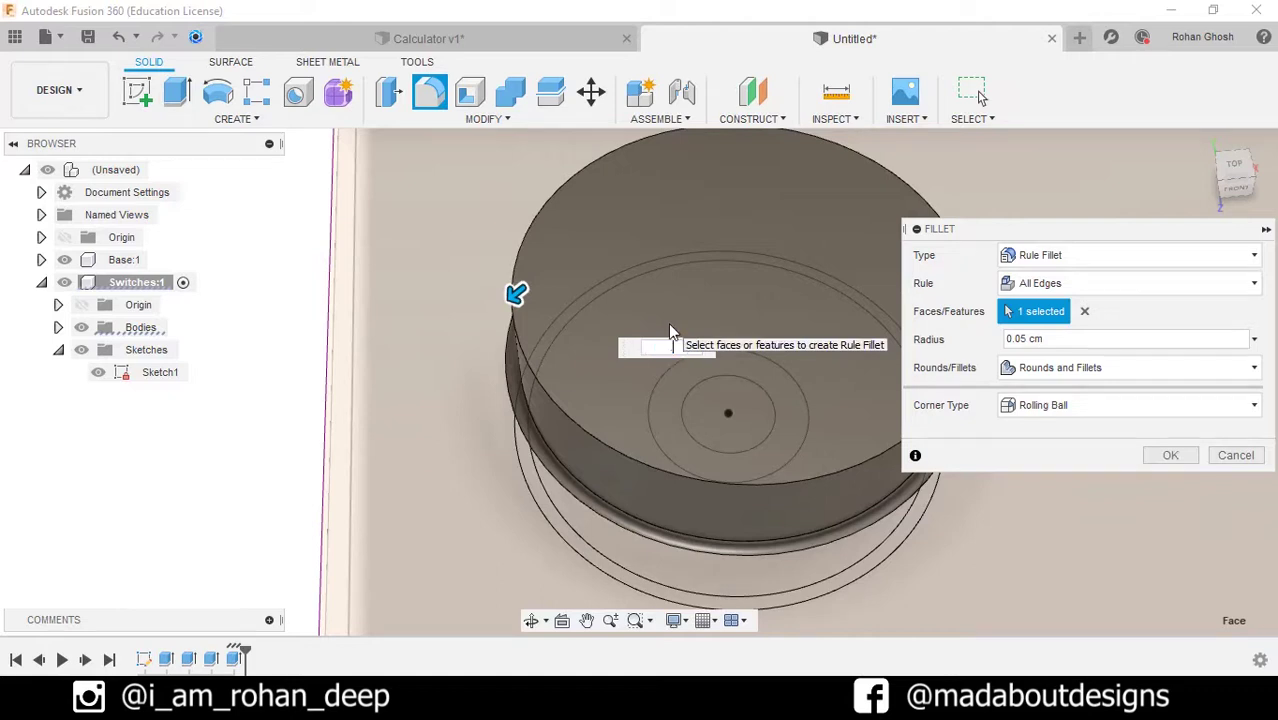
{"action": "type", "text": "0.025"}
{"action": "key", "text": "Return"}
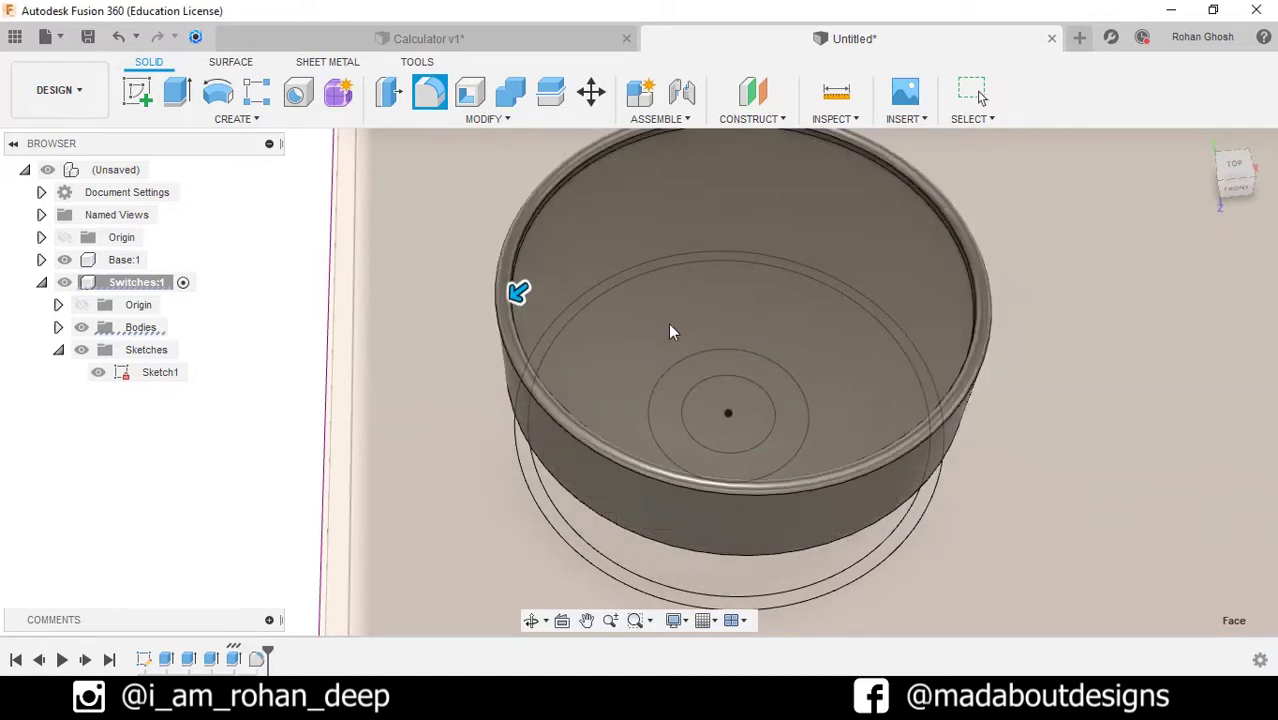
Step: Hide Sketch1 of the Switches component and collapse its Sketches folder
{"action": "scroll", "coordinate": [670, 331], "scroll_direction": "down", "scroll_amount": 2}
{"action": "scroll", "coordinate": [670, 331], "scroll_direction": "down", "scroll_amount": 2}
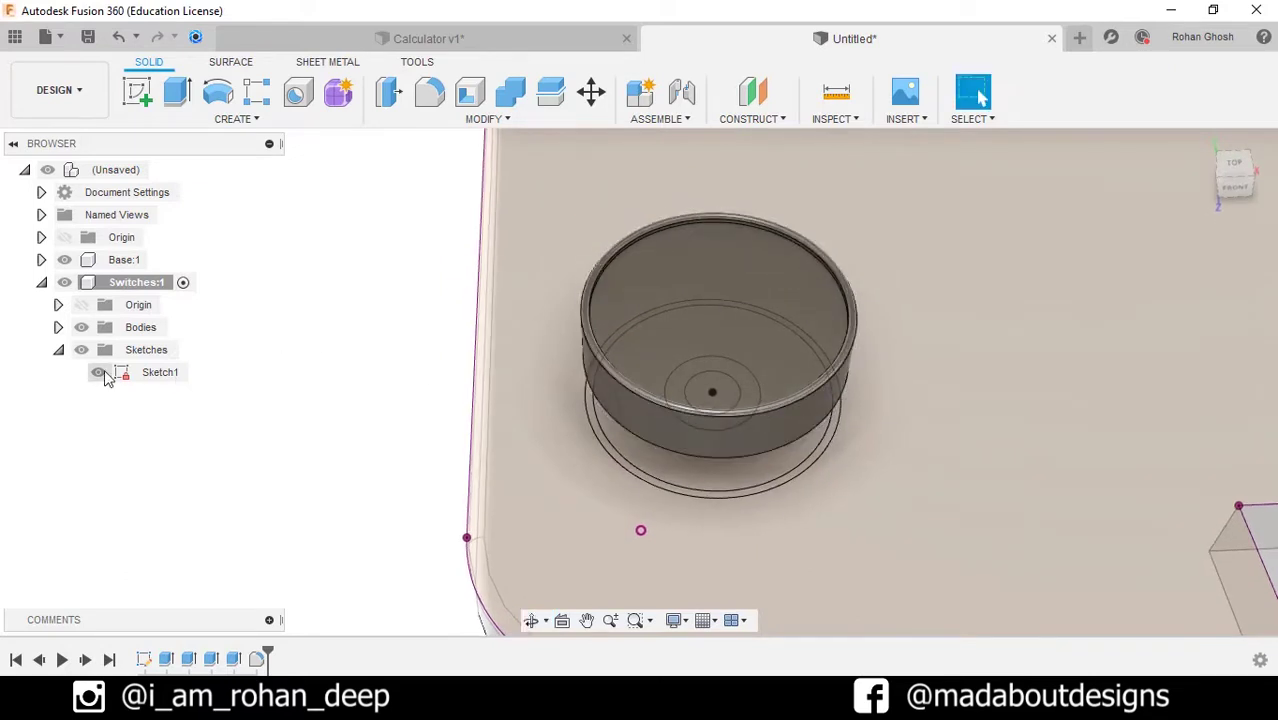
{"action": "left_click", "coordinate": [98, 372]}
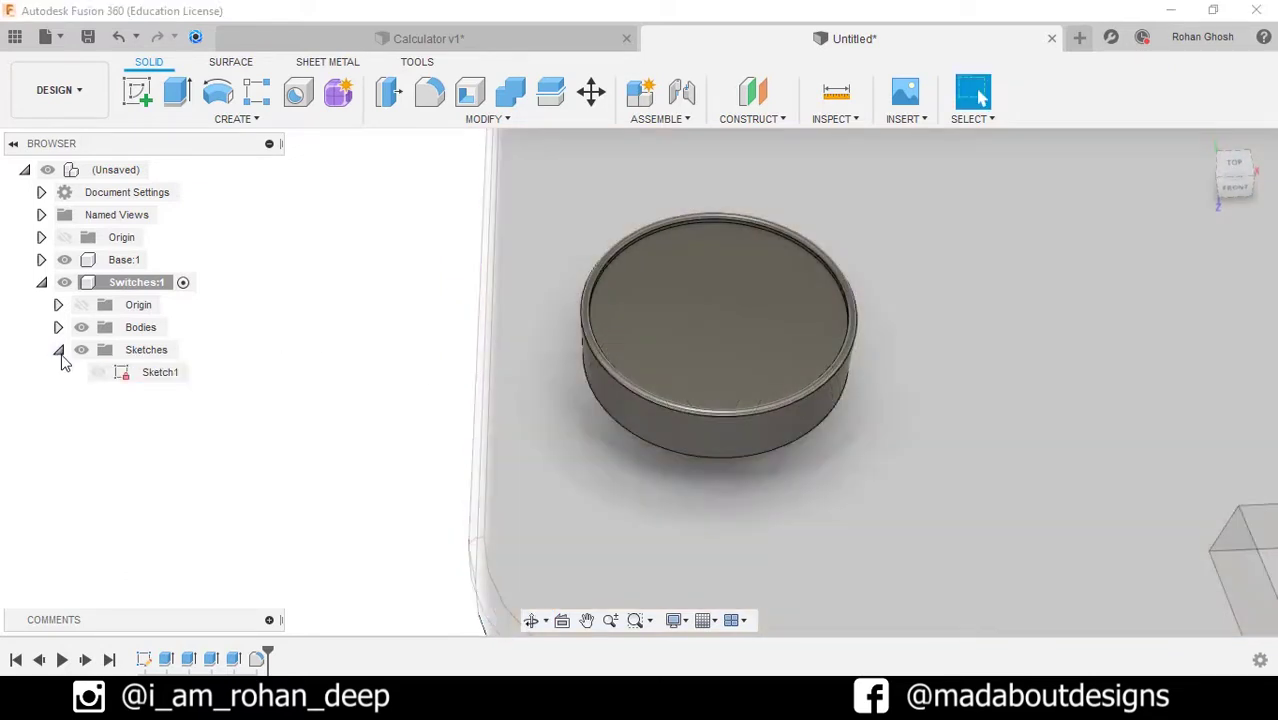
{"action": "left_click", "coordinate": [59, 352]}
Step: Construct an axis through the switch's cylindrical outer side face
{"action": "left_click", "coordinate": [750, 118]}
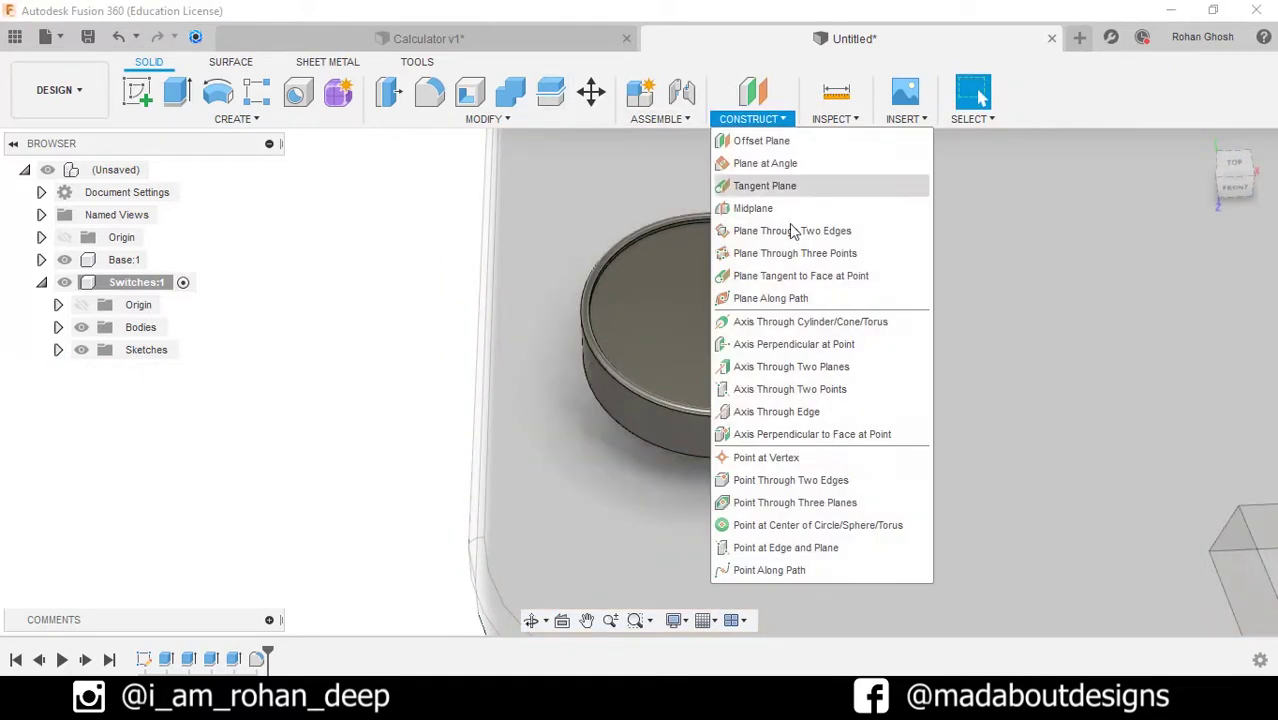
{"action": "left_click", "coordinate": [790, 321]}
{"action": "left_click", "coordinate": [772, 432]}
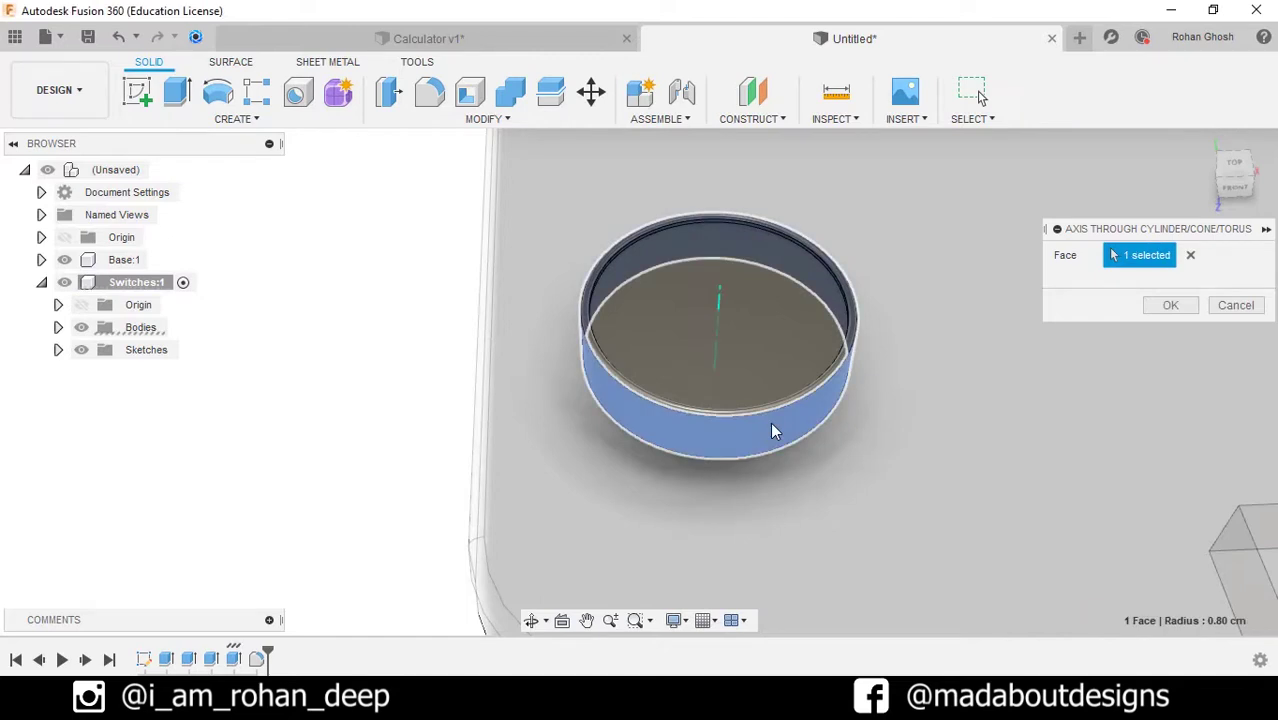
{"action": "left_click", "coordinate": [1170, 305]}
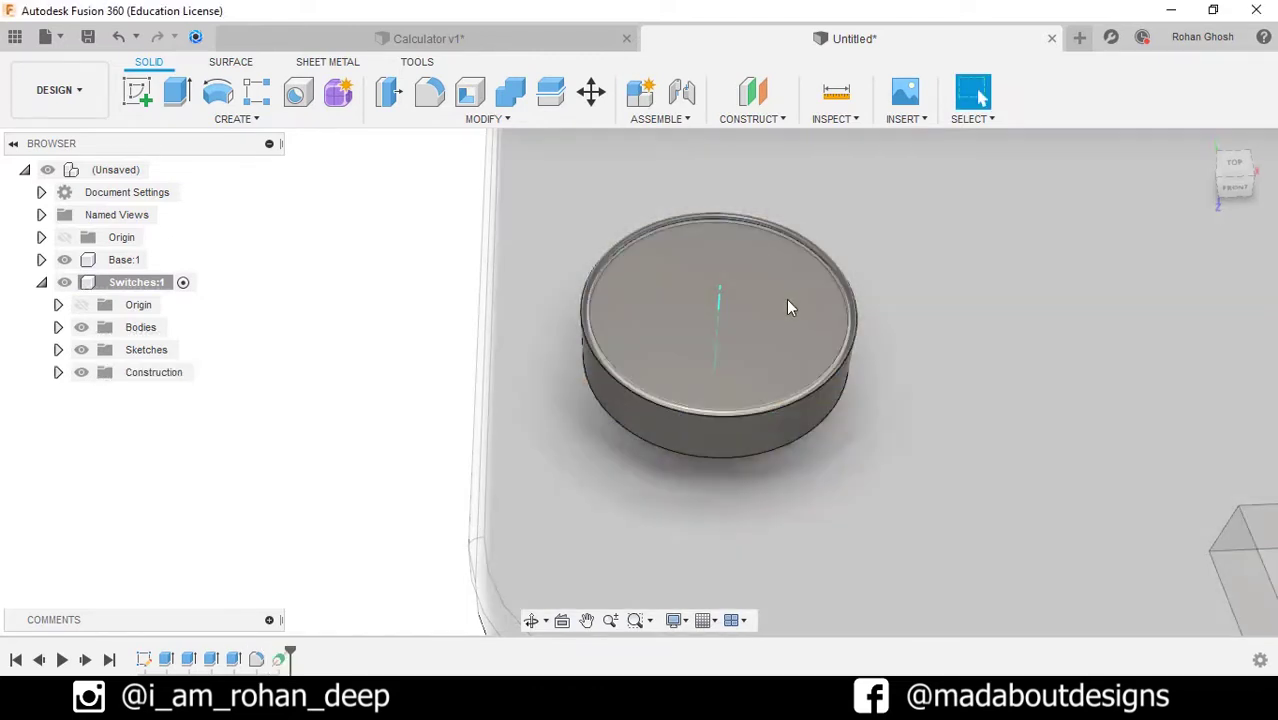
Step: Construct an upright plane at angle through the switch's center axis
{"action": "middle_click_drag", "start_coordinate": [786, 299], "coordinate": [776, 284], "text": "shift"}
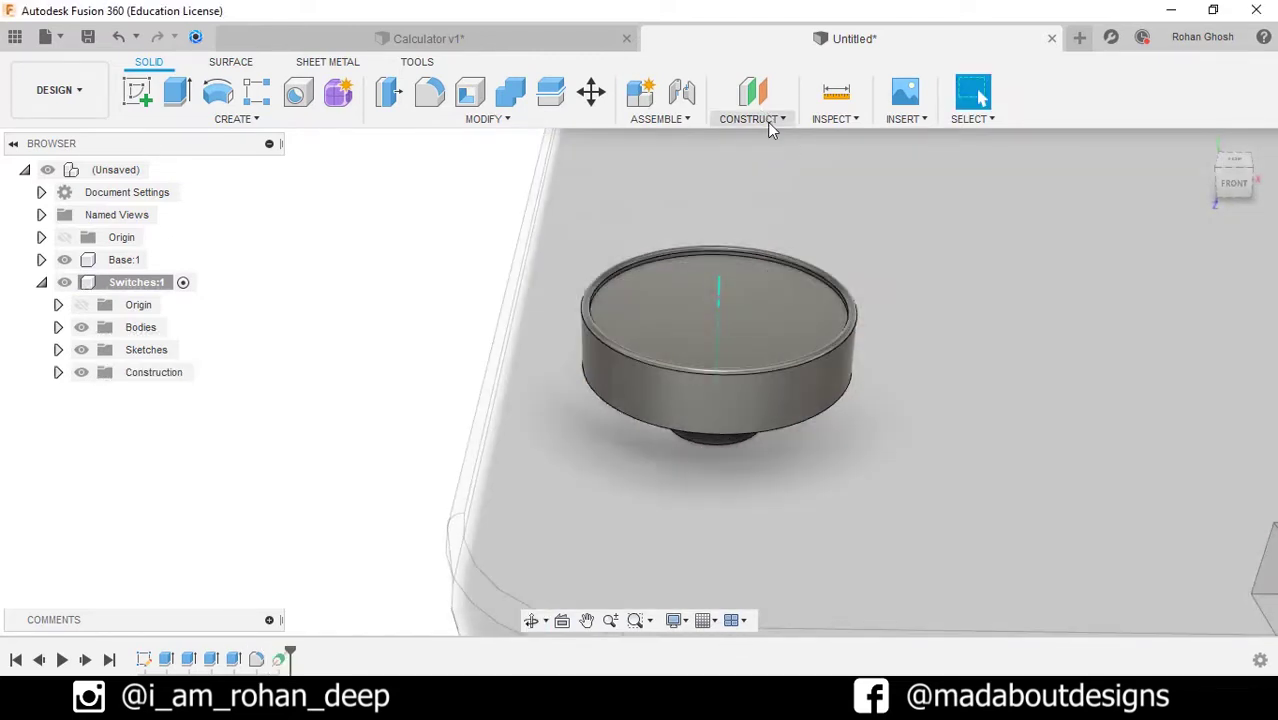
{"action": "left_click", "coordinate": [768, 122]}
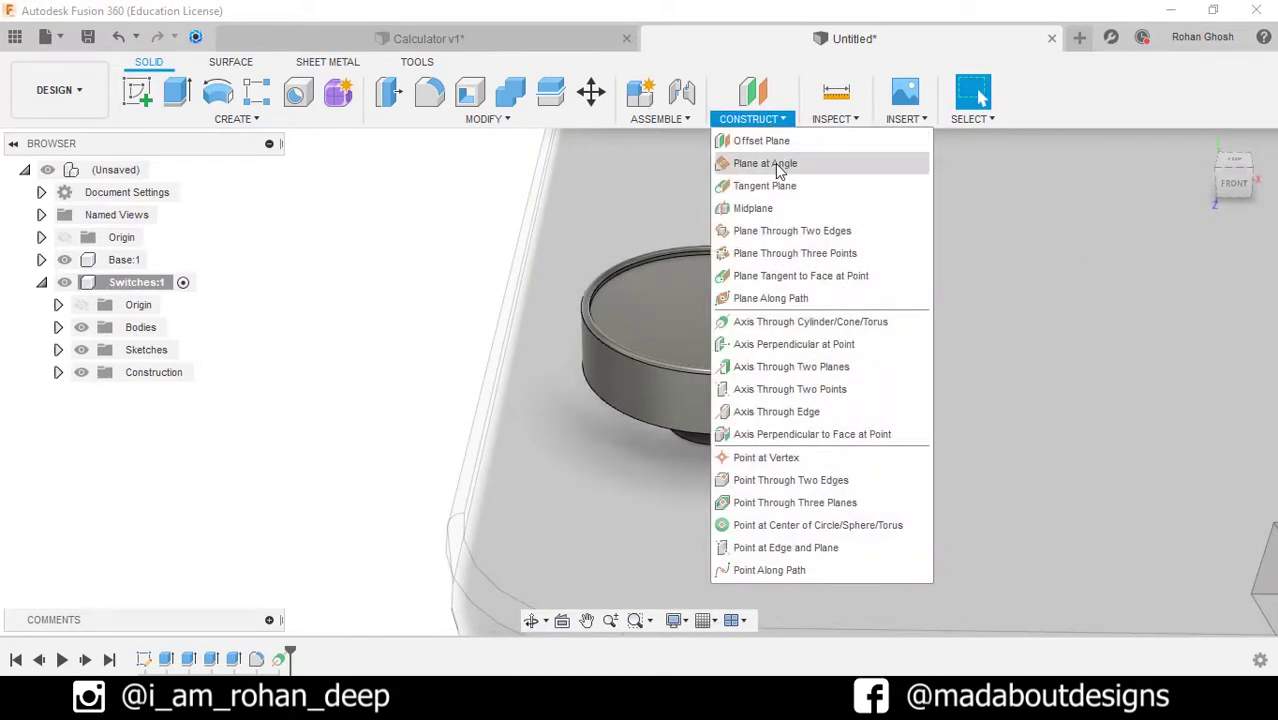
{"action": "left_click", "coordinate": [779, 166]}
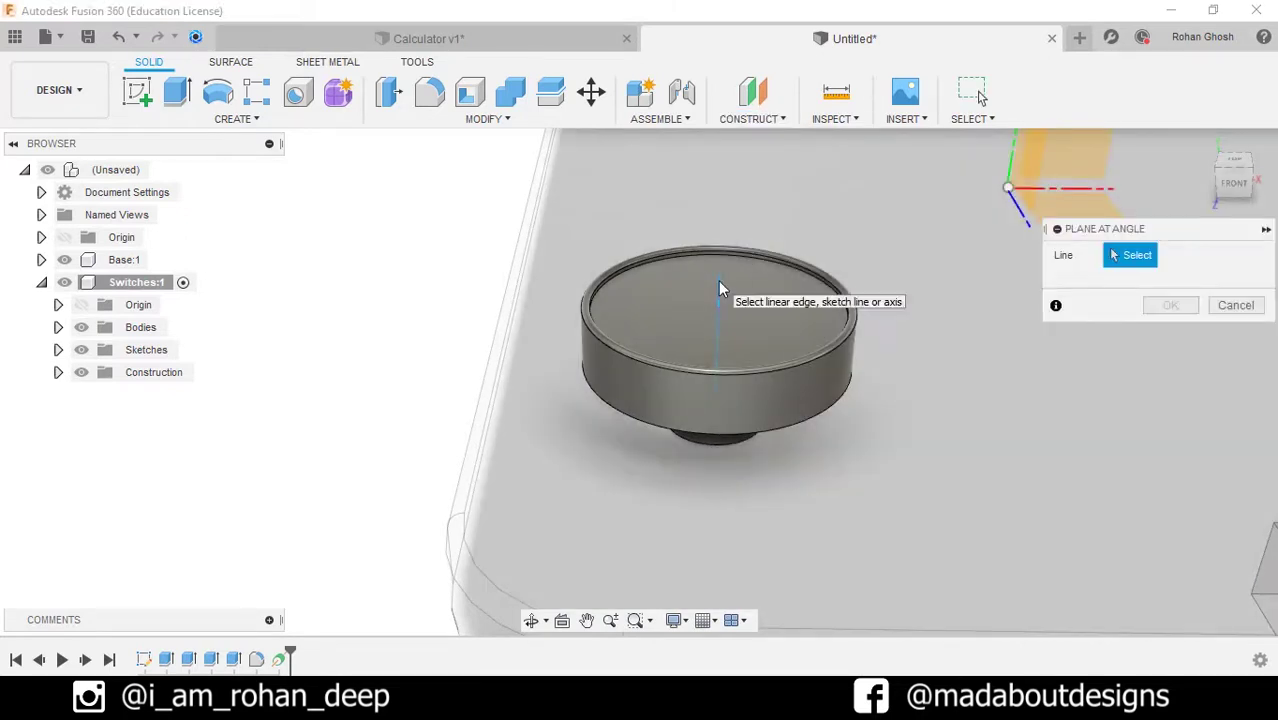
{"action": "left_click", "coordinate": [720, 289]}
{"action": "left_click", "coordinate": [1168, 334]}
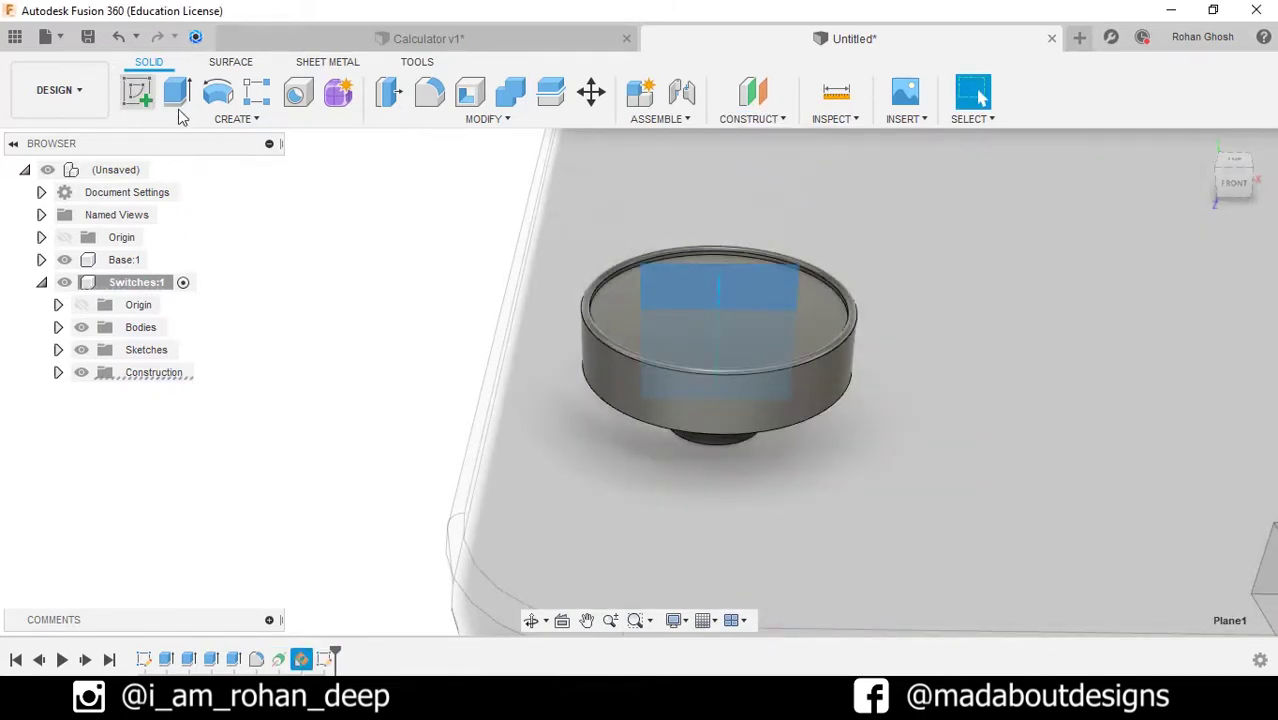
Step: Create a sketch on the new upright plane and project the cap's top face inside the rim into it
{"action": "left_click", "coordinate": [145, 97]}
{"action": "middle_click_drag", "start_coordinate": [633, 361], "coordinate": [633, 300], "text": "shift"}
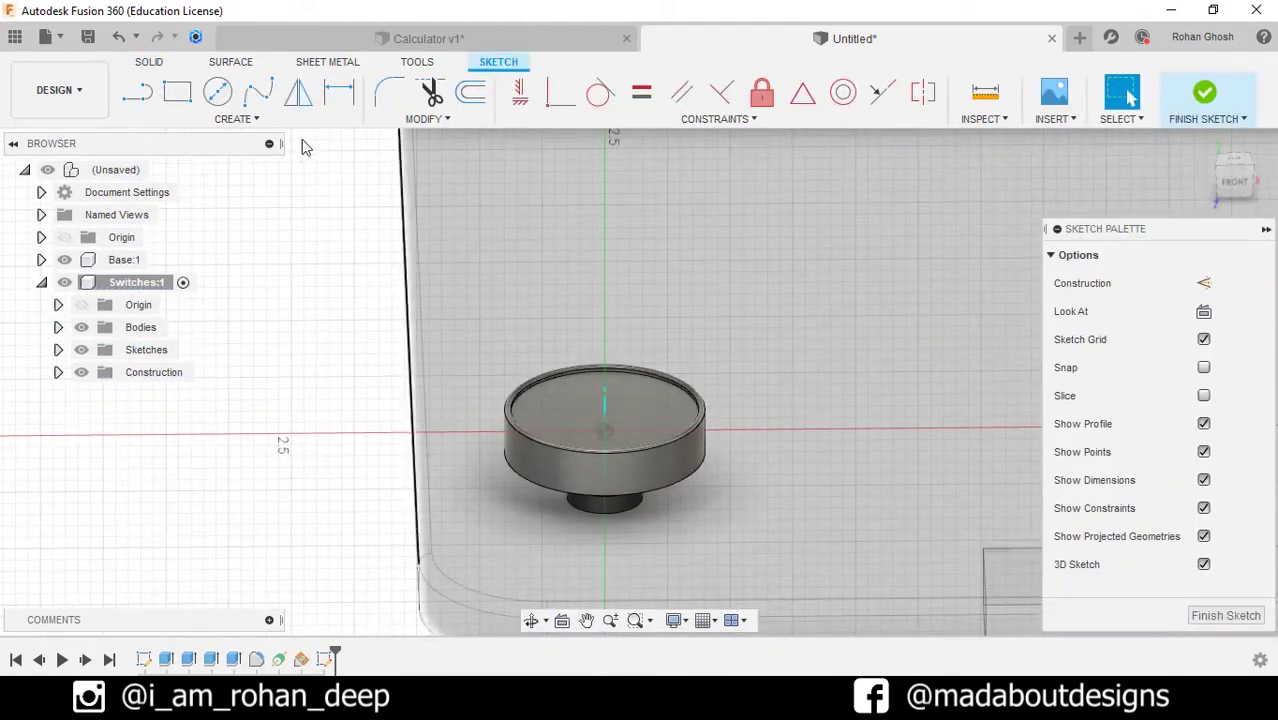
{"action": "left_click", "coordinate": [270, 119]}
{"action": "mouse_move", "coordinate": [250, 469]}
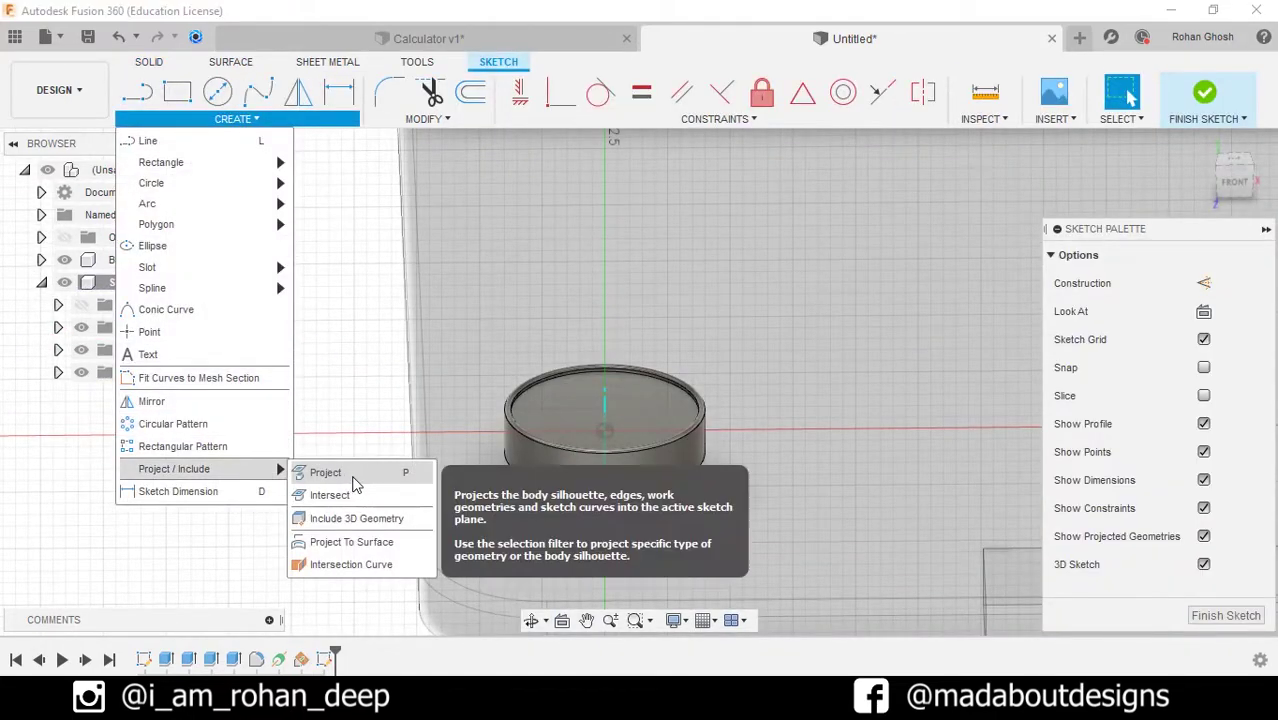
{"action": "left_click", "coordinate": [384, 468]}
{"action": "left_click", "coordinate": [905, 284]}
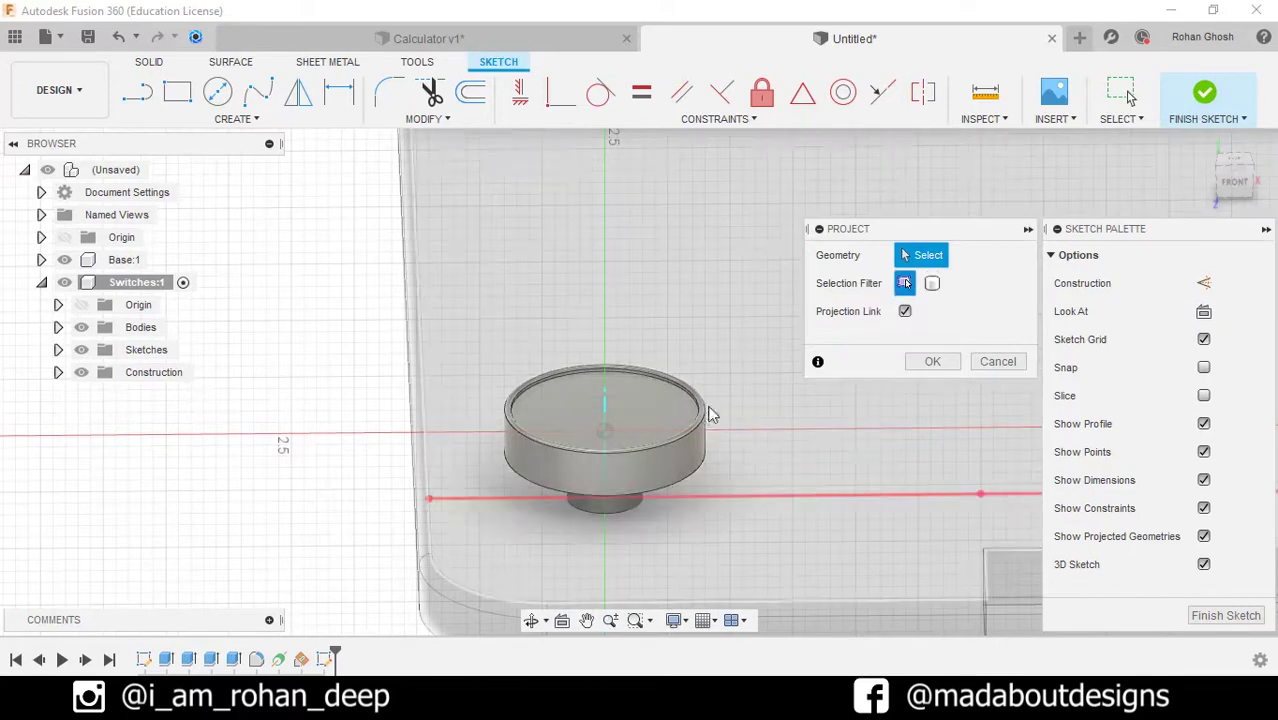
{"action": "scroll", "coordinate": [673, 408], "scroll_direction": "up", "scroll_amount": 3}
{"action": "left_click", "coordinate": [557, 426]}
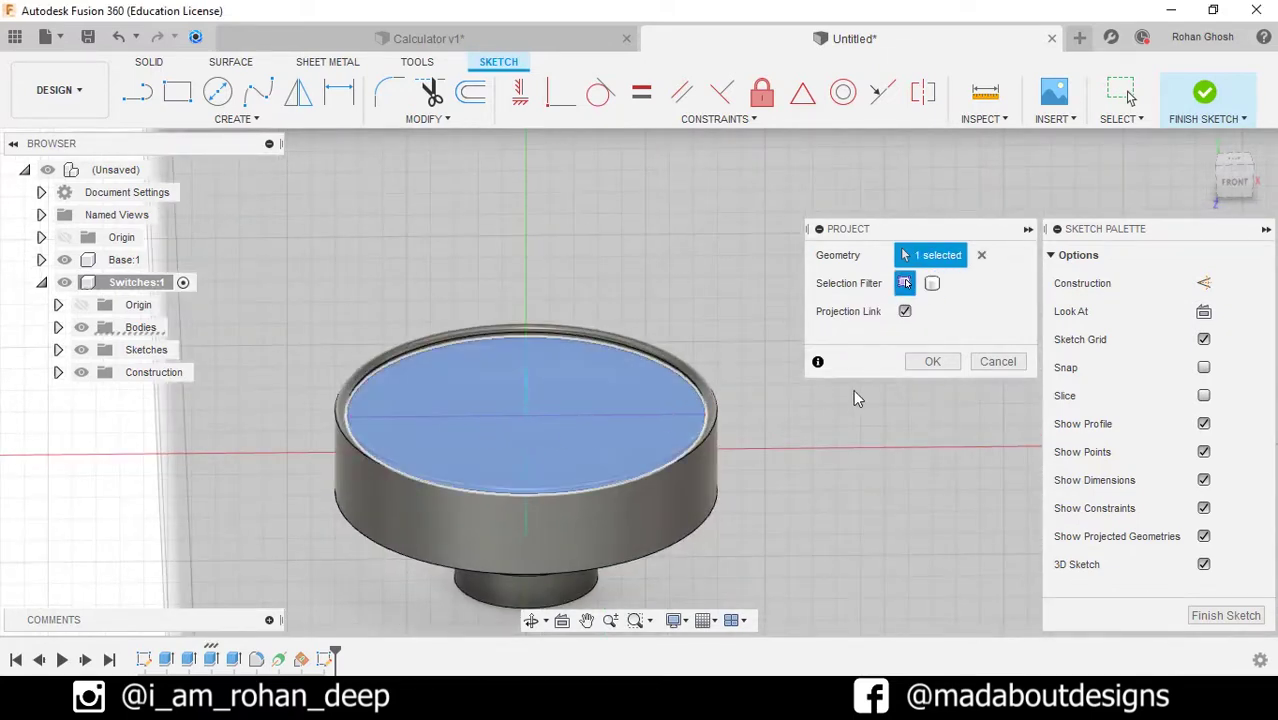
{"action": "left_click", "coordinate": [932, 362]}
Step: Sketch a three-point arc between the projected line's endpoints, bulging slightly downward at the center axis
{"action": "scroll", "coordinate": [600, 448], "scroll_direction": "up", "scroll_amount": 2}
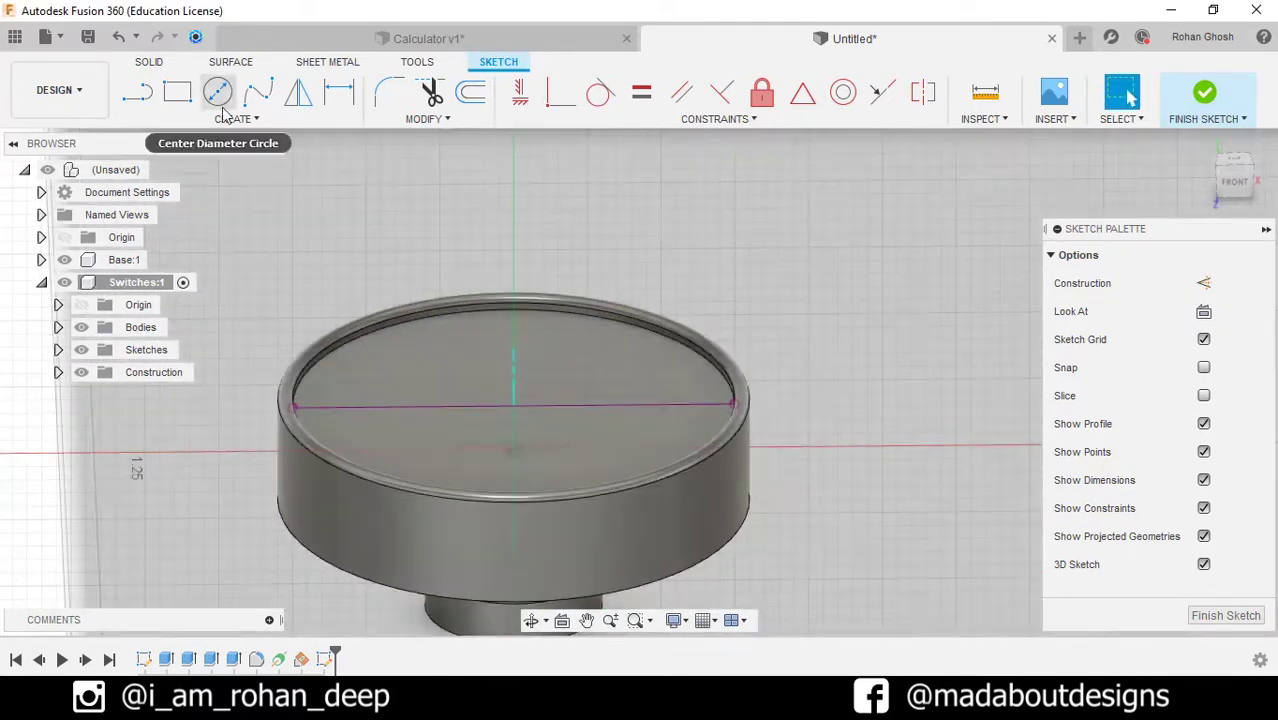
{"action": "left_click", "coordinate": [228, 118]}
{"action": "mouse_move", "coordinate": [175, 194]}
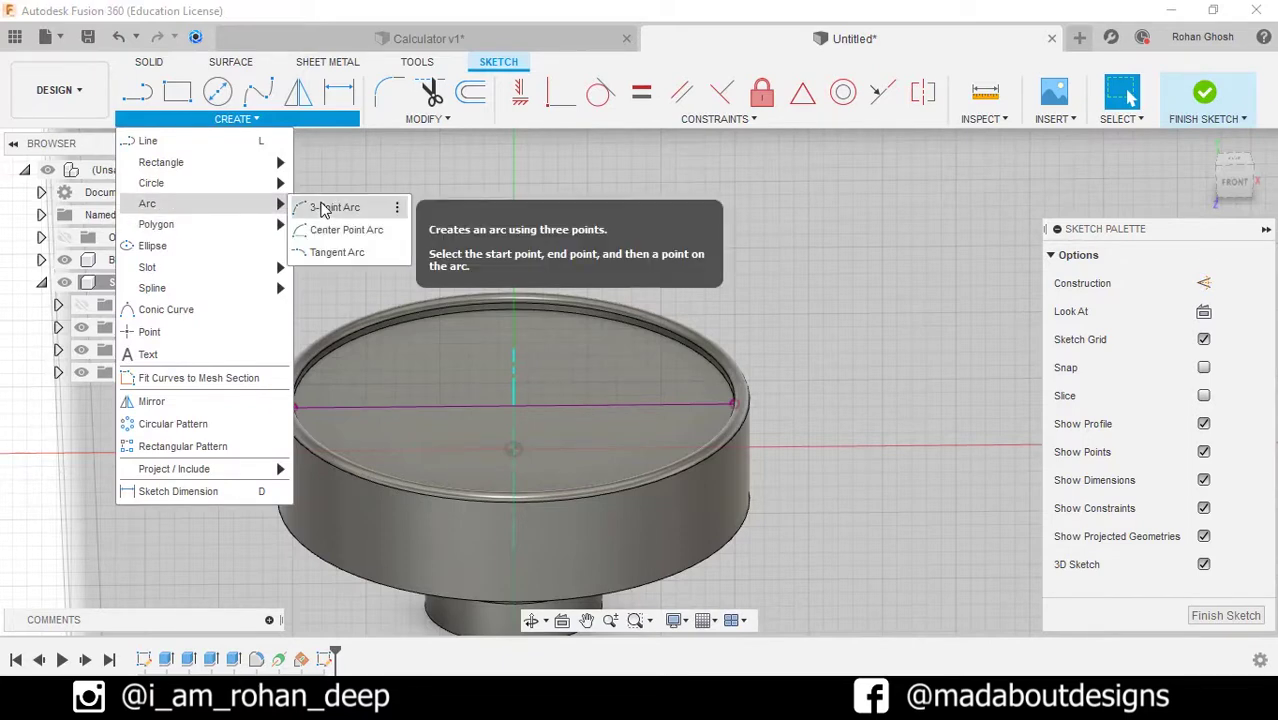
{"action": "left_click", "coordinate": [323, 209]}
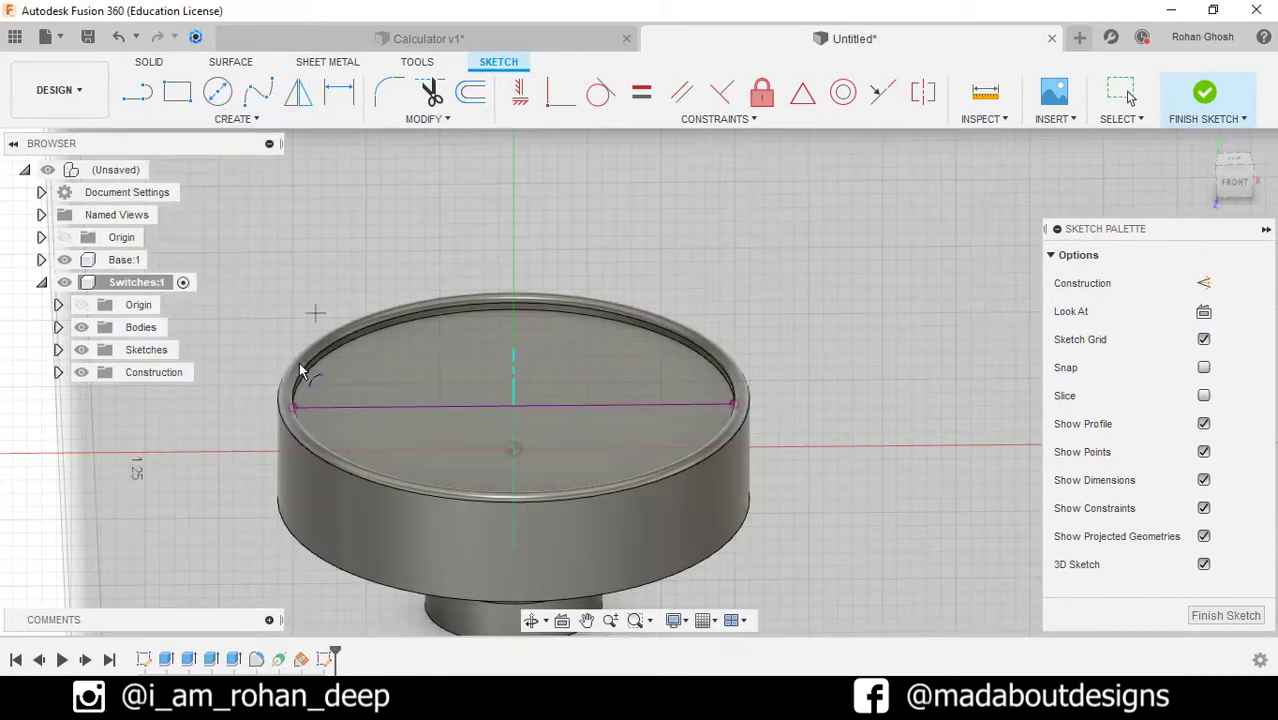
{"action": "left_click", "coordinate": [736, 406]}
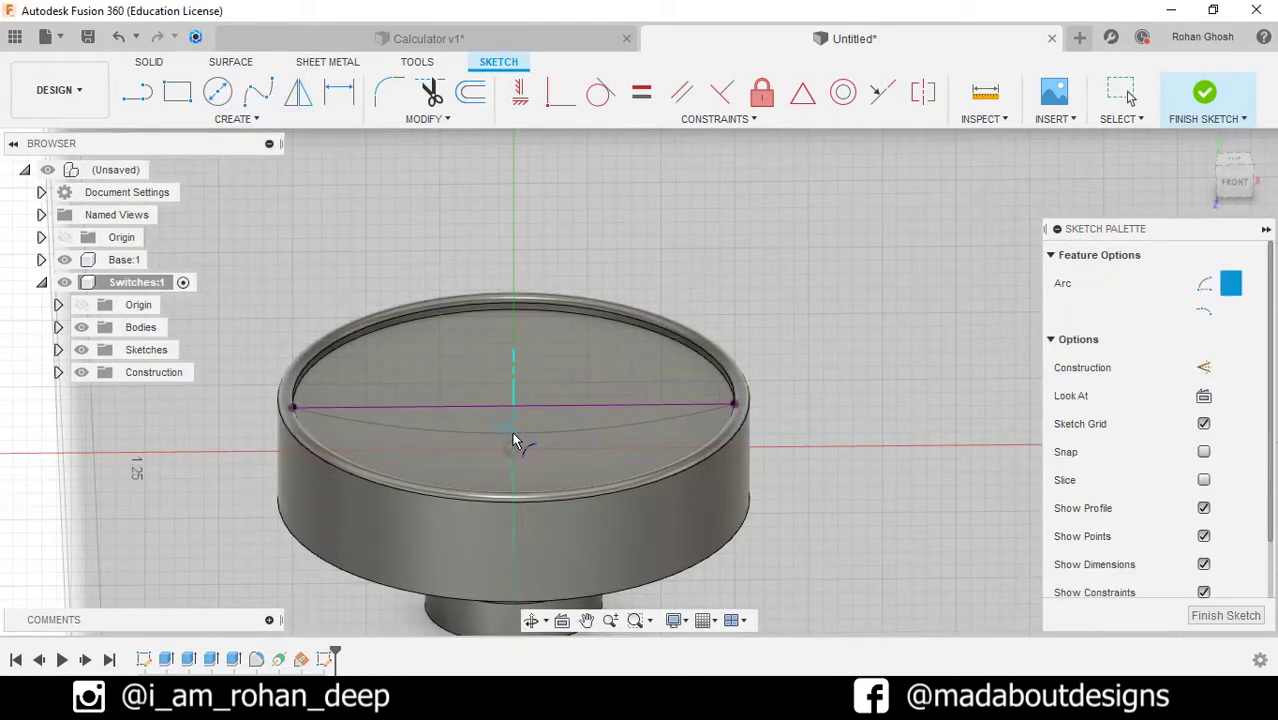
{"action": "scroll", "coordinate": [513, 431], "scroll_direction": "up", "scroll_amount": 4}
Step: Draw a vertical line from the projected line's midpoint down to the arc
{"action": "left_click", "coordinate": [137, 91]}
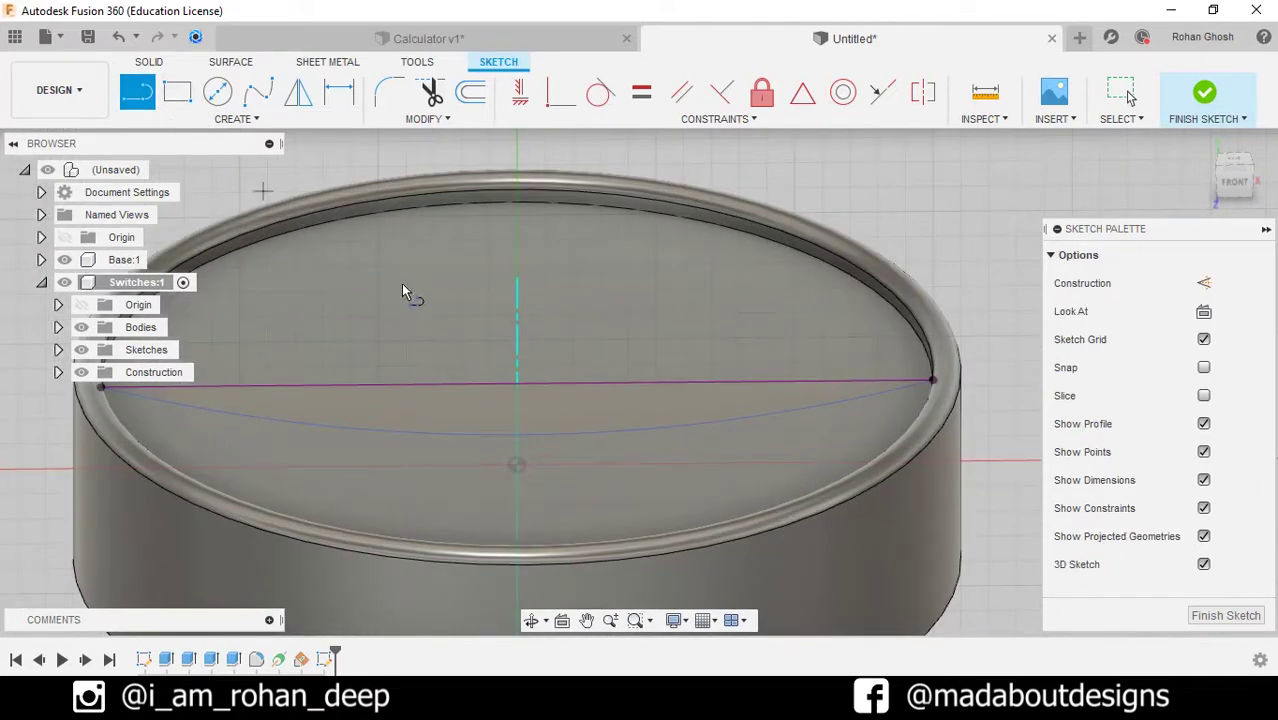
{"action": "left_click", "coordinate": [516, 381]}
{"action": "left_click", "coordinate": [520, 436]}
{"action": "scroll", "coordinate": [520, 432], "scroll_direction": "up", "scroll_amount": 2}
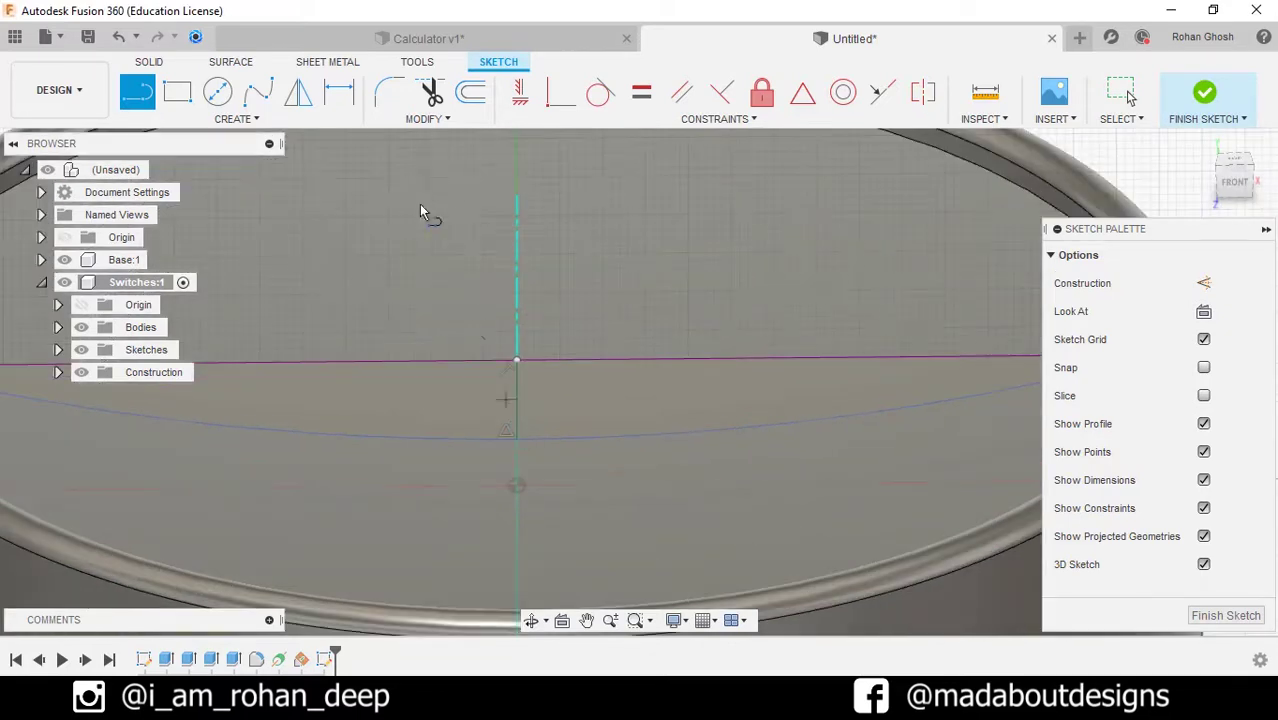
Step: Dimension the short vertical line's length to 0.05 cm and finish the sketch
{"action": "left_click", "coordinate": [339, 91]}
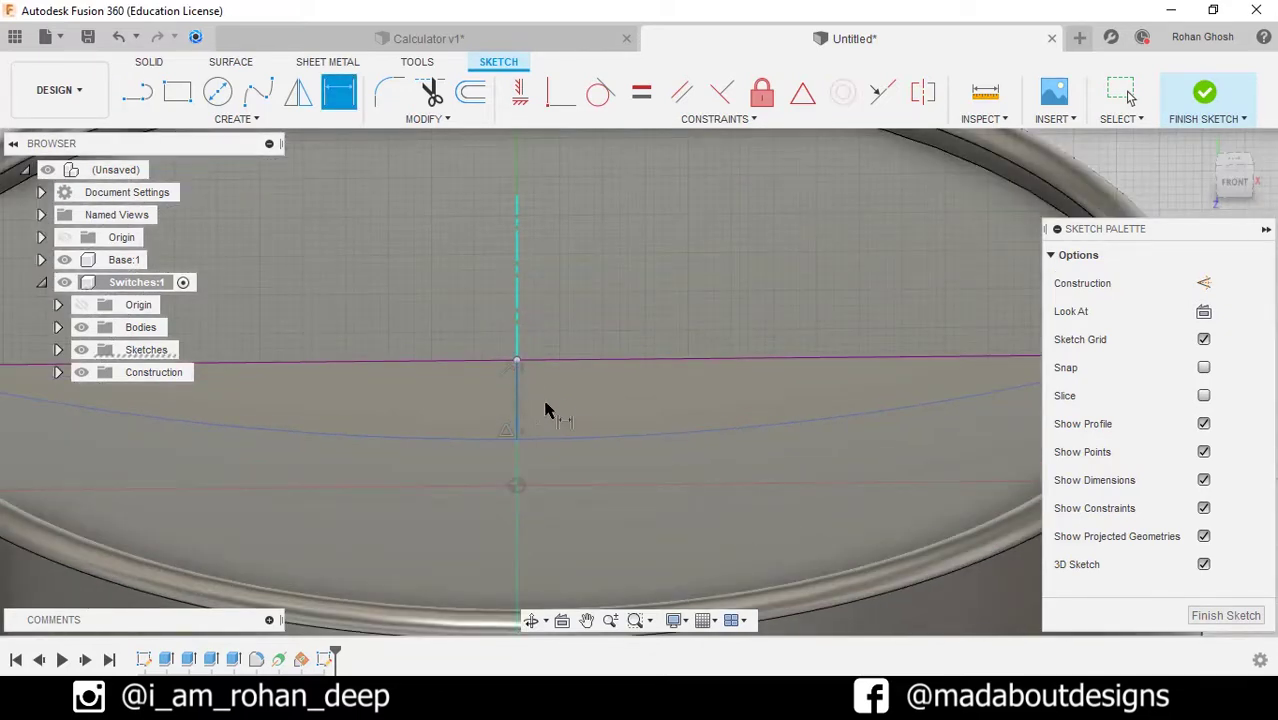
{"action": "left_click", "coordinate": [653, 413]}
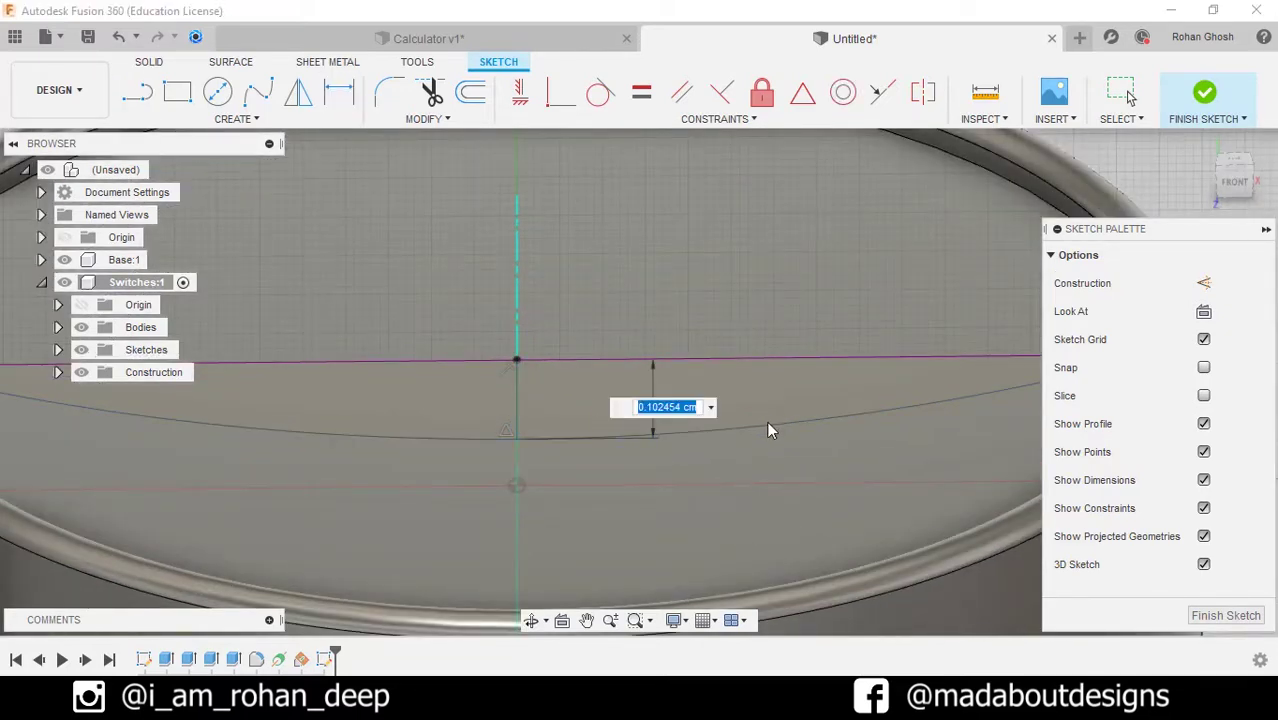
{"action": "key", "text": "BackSpace"}
{"action": "type", "text": "0.05"}
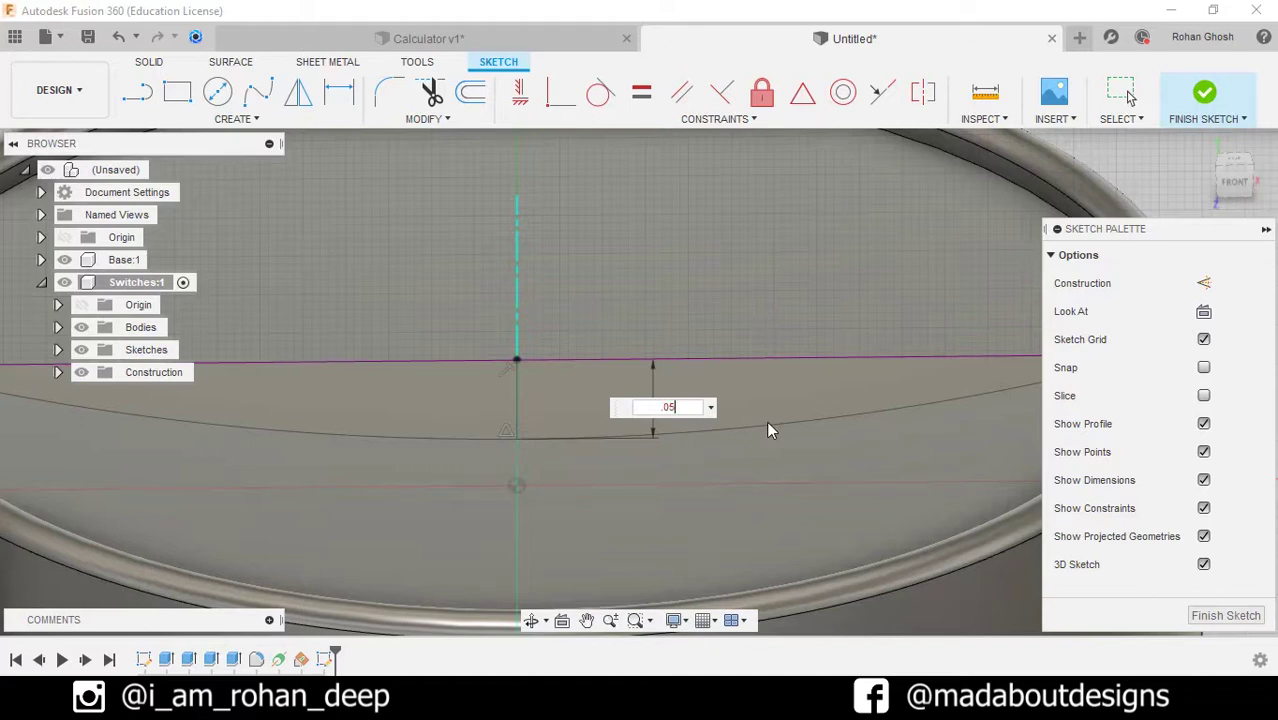
{"action": "key", "text": "Return"}
{"action": "left_click", "coordinate": [1205, 103]}
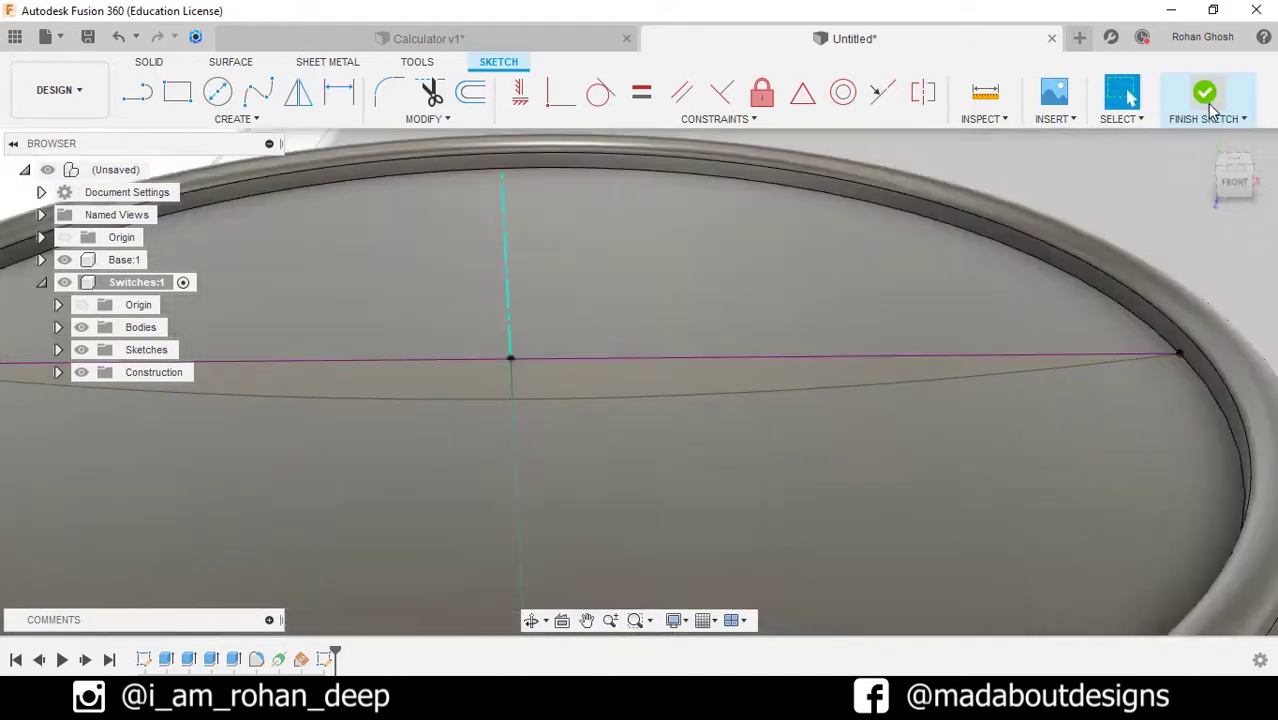
Step: Revolve one half of the arc profile 360° about the switch's center axis as a cut, dishing the cap's top face
{"action": "scroll", "coordinate": [844, 351], "scroll_direction": "down", "scroll_amount": 2}
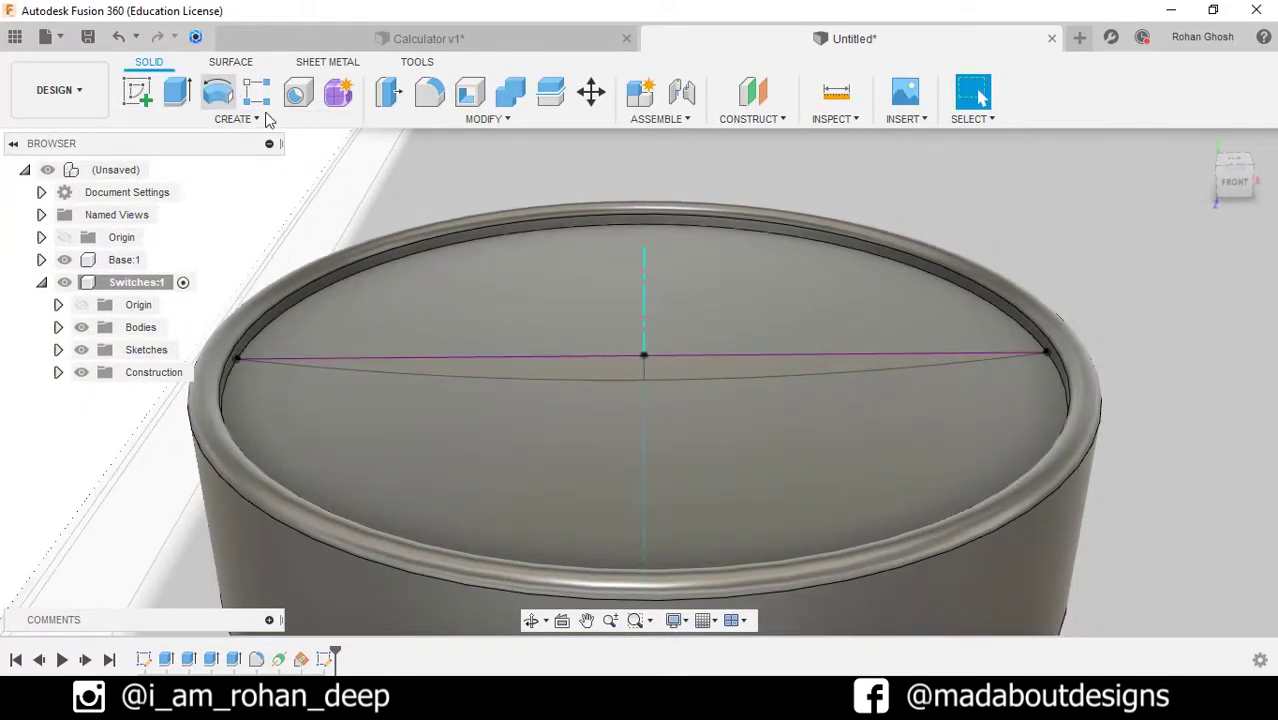
{"action": "left_click", "coordinate": [218, 92]}
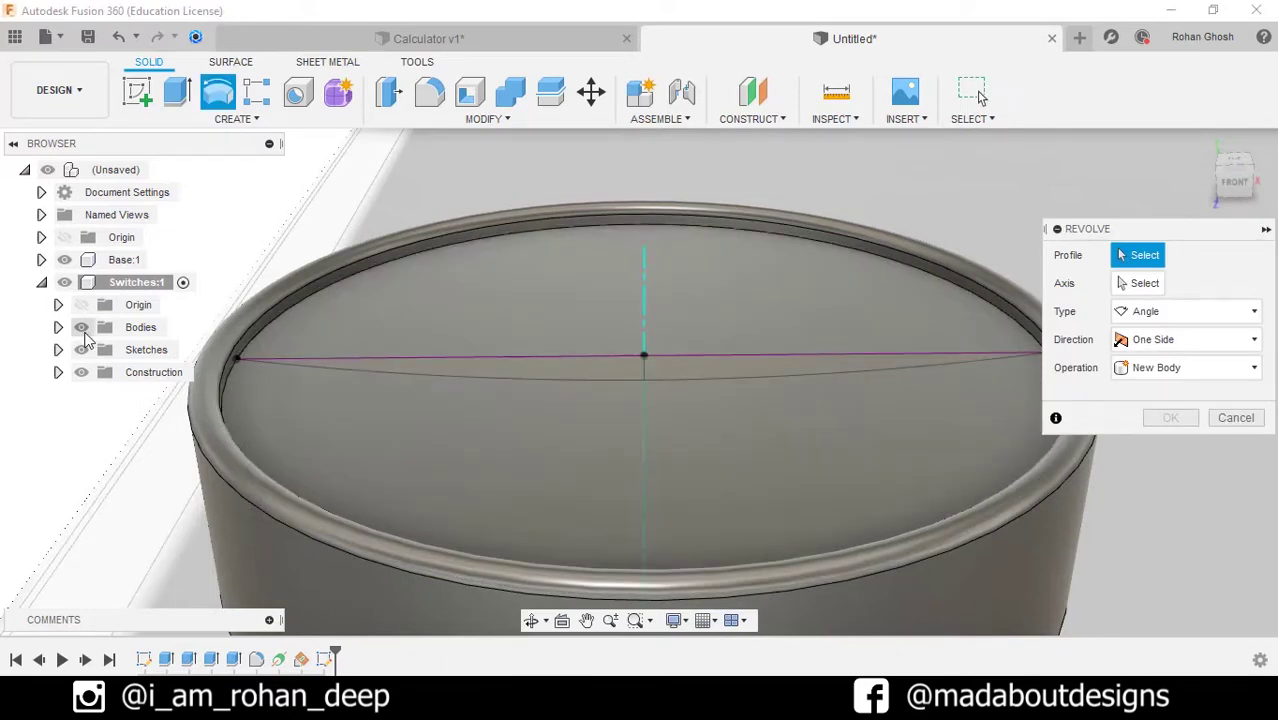
{"action": "left_click", "coordinate": [82, 330]}
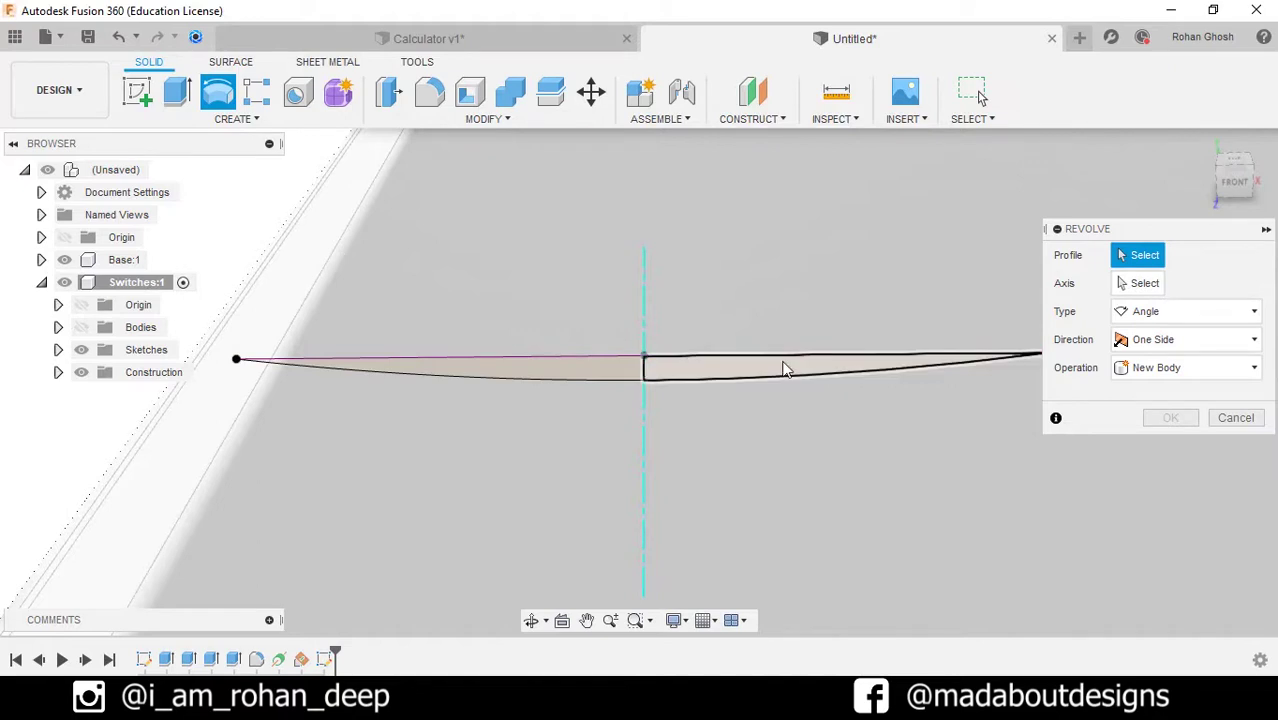
{"action": "left_click", "coordinate": [784, 366]}
{"action": "left_click", "coordinate": [1138, 285]}
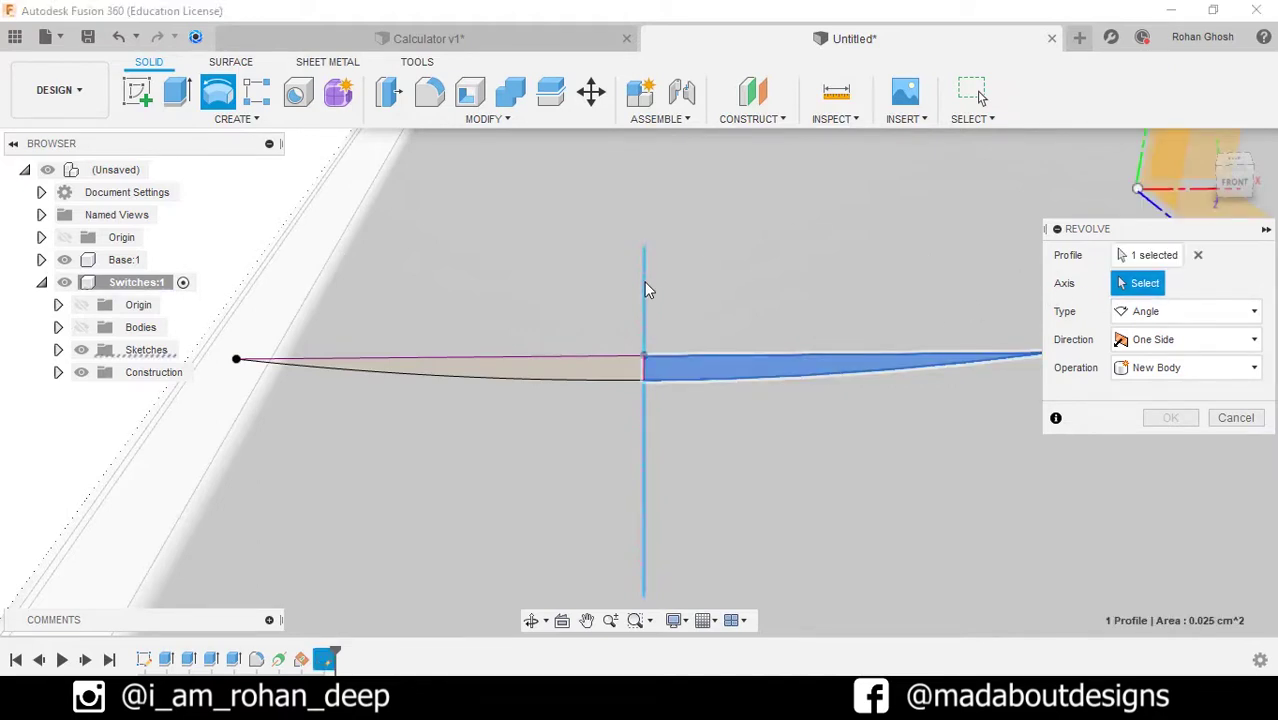
{"action": "left_click", "coordinate": [645, 288]}
{"action": "left_click", "coordinate": [82, 327]}
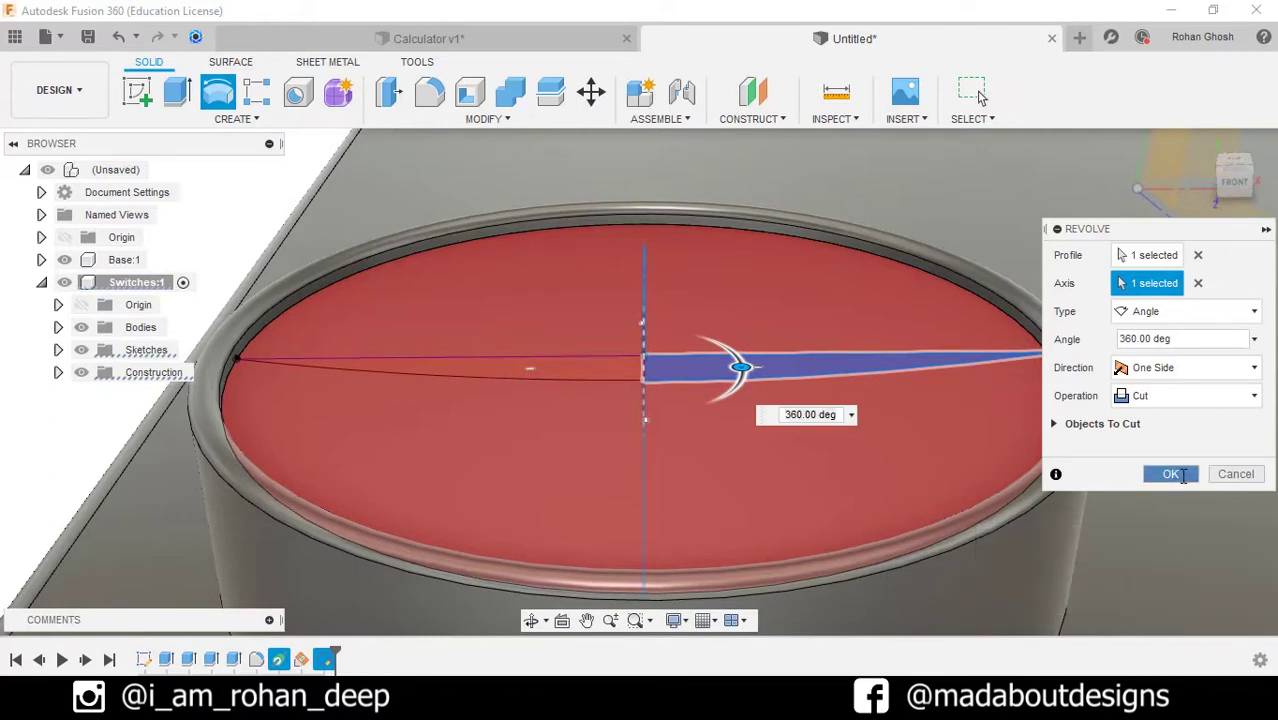
{"action": "left_click", "coordinate": [1170, 474]}
Step: Hide the construction geometry of the Switches component
{"action": "scroll", "coordinate": [993, 378], "scroll_direction": "down", "scroll_amount": 5}
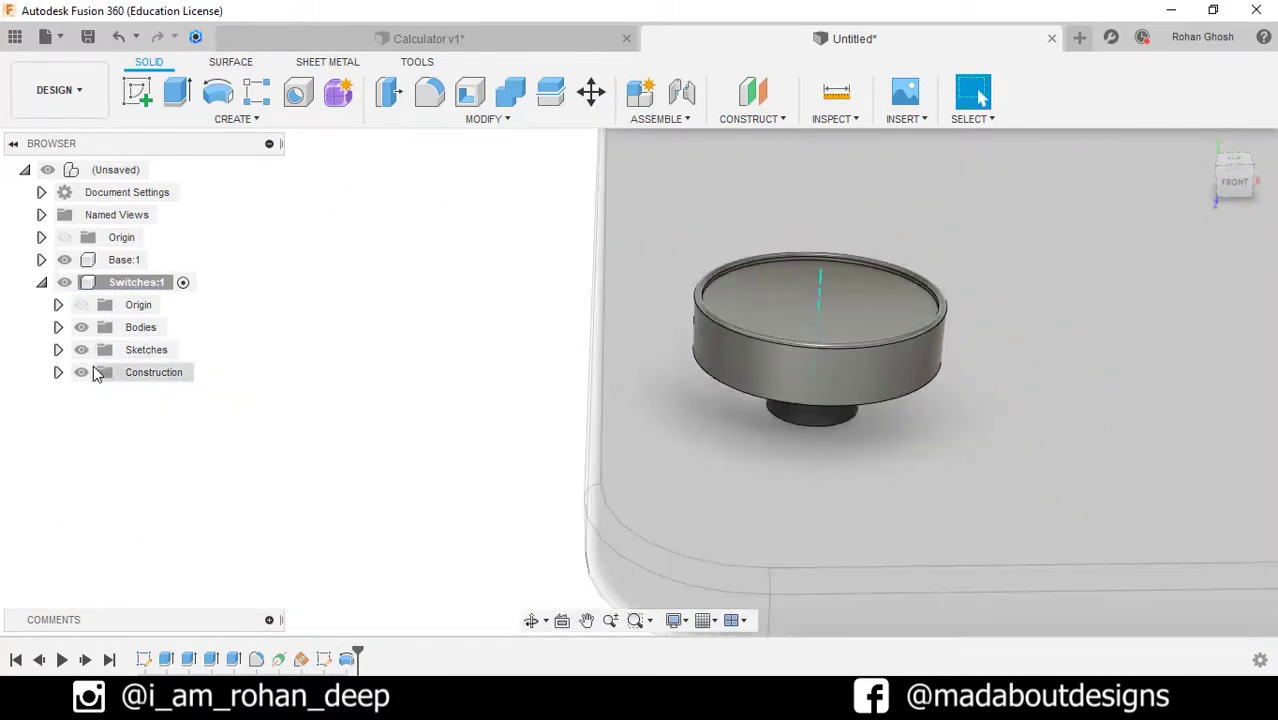
{"action": "left_click", "coordinate": [82, 372]}
{"action": "scroll", "coordinate": [336, 371], "scroll_direction": "down", "scroll_amount": 3}
Step: Apply the Paint - Metallic (Black) appearance to the round switch's cap
{"action": "middle_click_drag", "start_coordinate": [412, 354], "coordinate": [531, 467], "text": "shift"}
{"action": "key", "text": "a"}
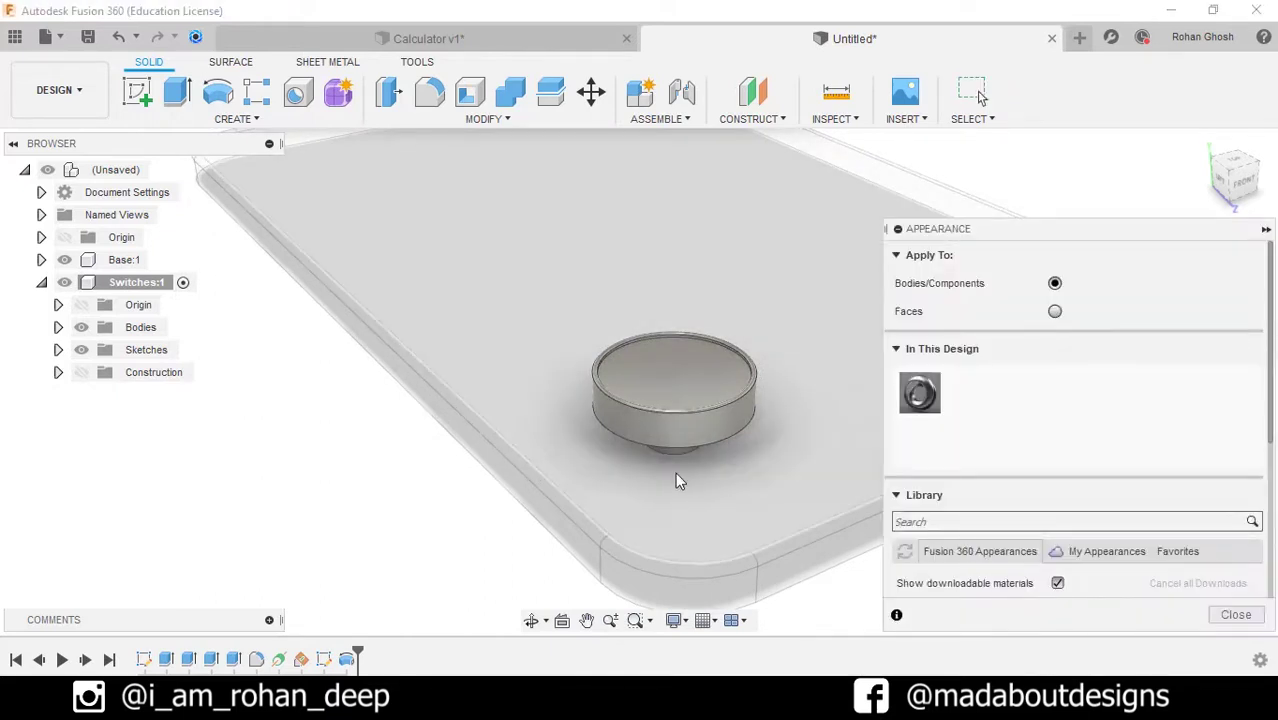
{"action": "scroll", "coordinate": [1095, 505], "scroll_direction": "down", "scroll_amount": 3}
{"action": "scroll", "coordinate": [990, 550], "scroll_direction": "up", "scroll_amount": 2}
{"action": "scroll", "coordinate": [962, 571], "scroll_direction": "down", "scroll_amount": 2}
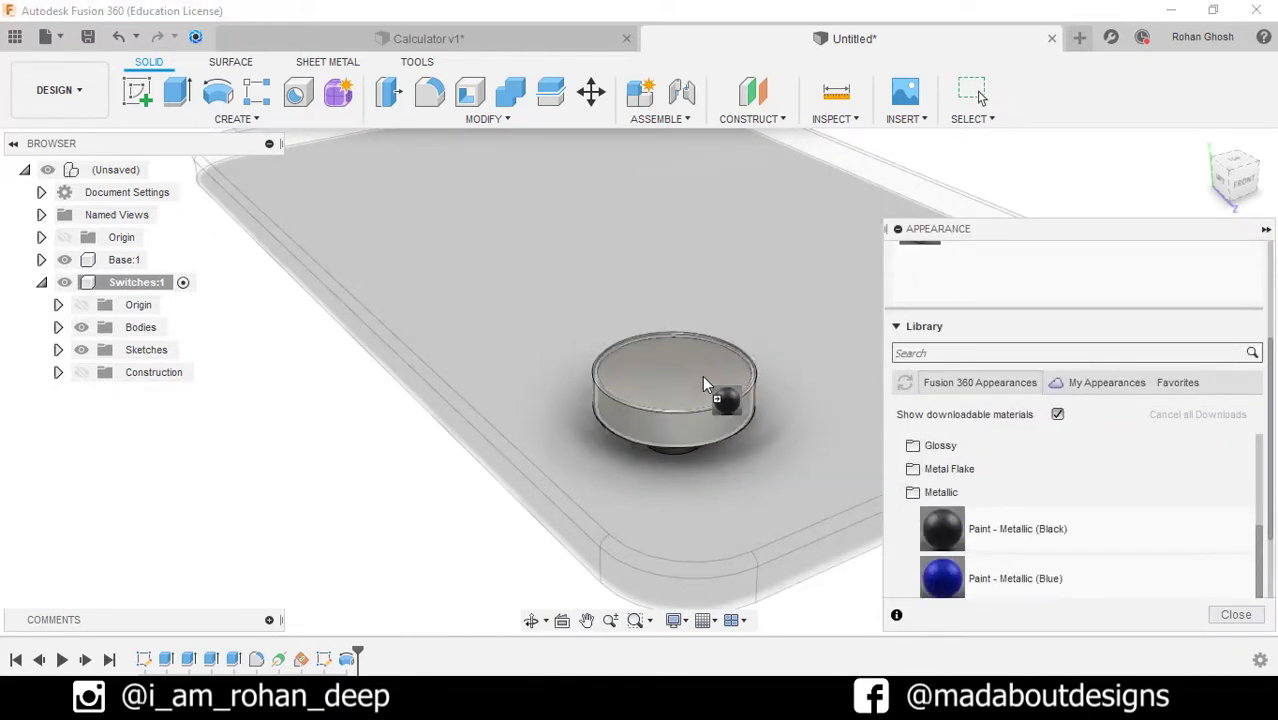
{"action": "mouse_move", "coordinate": [707, 380]}
{"action": "middle_mouse_down", "text": "shift"}
{"action": "mouse_move", "coordinate": [742, 514]}
{"action": "mouse_move", "coordinate": [790, 547]}
{"action": "middle_mouse_up", "text": "shift"}
Step: Apply Paint - Metallic (Dark Grey) to the cap's outer side and a gold-coloured appearance to the disc at the stem's foot
{"action": "scroll", "coordinate": [1052, 556], "scroll_direction": "down", "scroll_amount": 1}
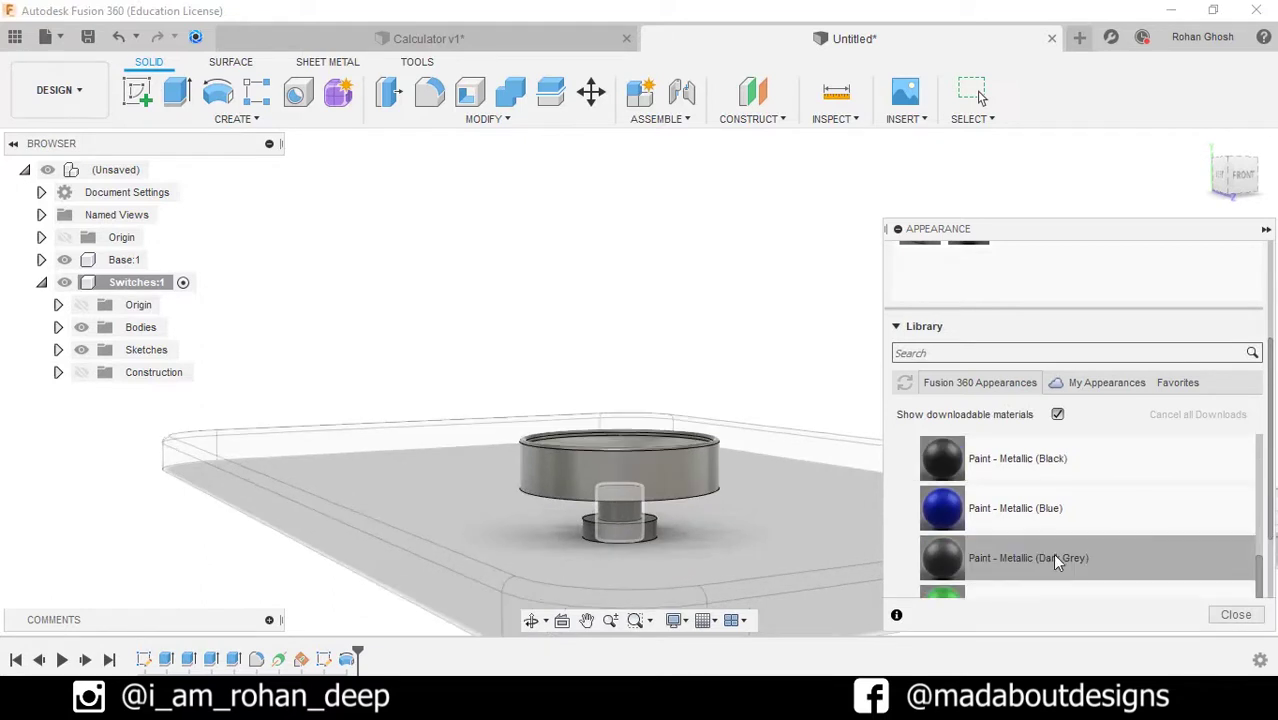
{"action": "left_click_drag", "start_coordinate": [1055, 557], "coordinate": [700, 482]}
{"action": "scroll", "coordinate": [1078, 550], "scroll_direction": "down", "scroll_amount": 5}
{"action": "left_click_drag", "start_coordinate": [980, 459], "coordinate": [672, 532]}
{"action": "scroll", "coordinate": [770, 463], "scroll_direction": "down", "scroll_amount": 2}
{"action": "key", "text": "Escape"}
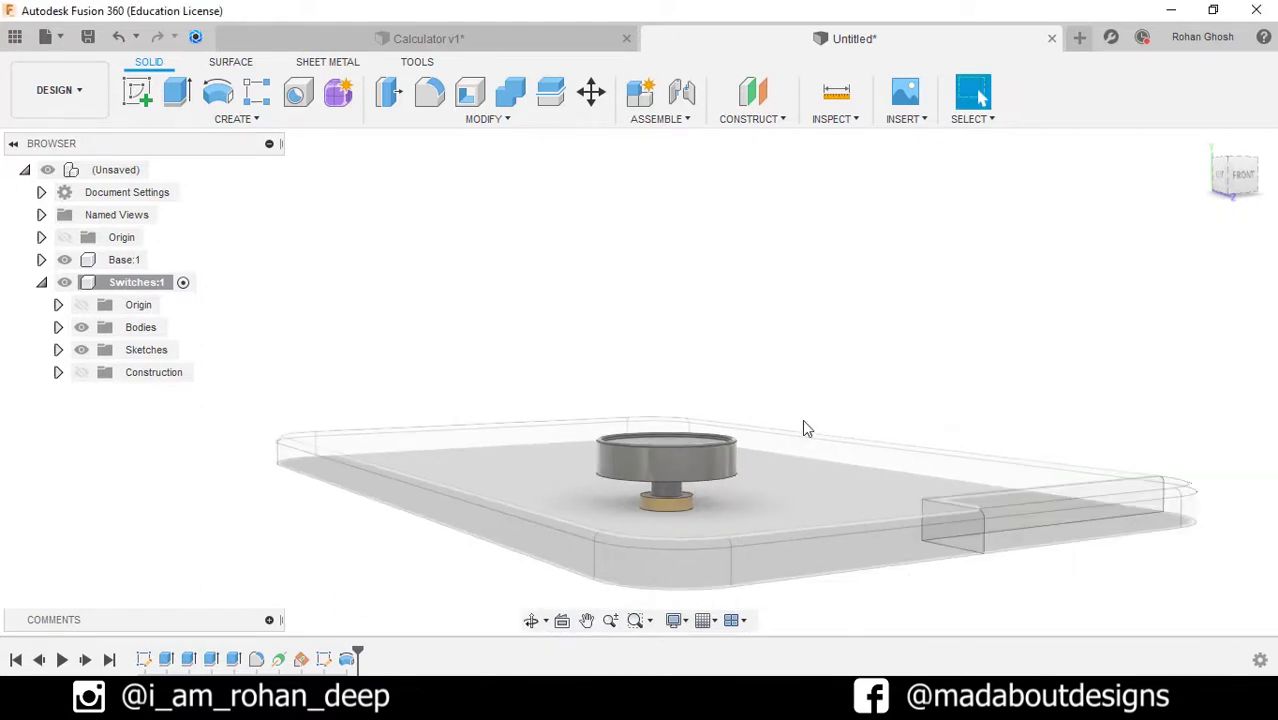
Step: Start a rectangular pattern of bodies and select all four bodies of the switch as its objects
{"action": "scroll", "coordinate": [933, 354], "scroll_direction": "down", "scroll_amount": 1}
{"action": "mouse_move", "coordinate": [933, 354]}
{"action": "middle_mouse_down", "text": "shift"}
{"action": "mouse_move", "coordinate": [974, 423]}
{"action": "mouse_move", "coordinate": [953, 340]}
{"action": "middle_mouse_up", "text": "shift"}
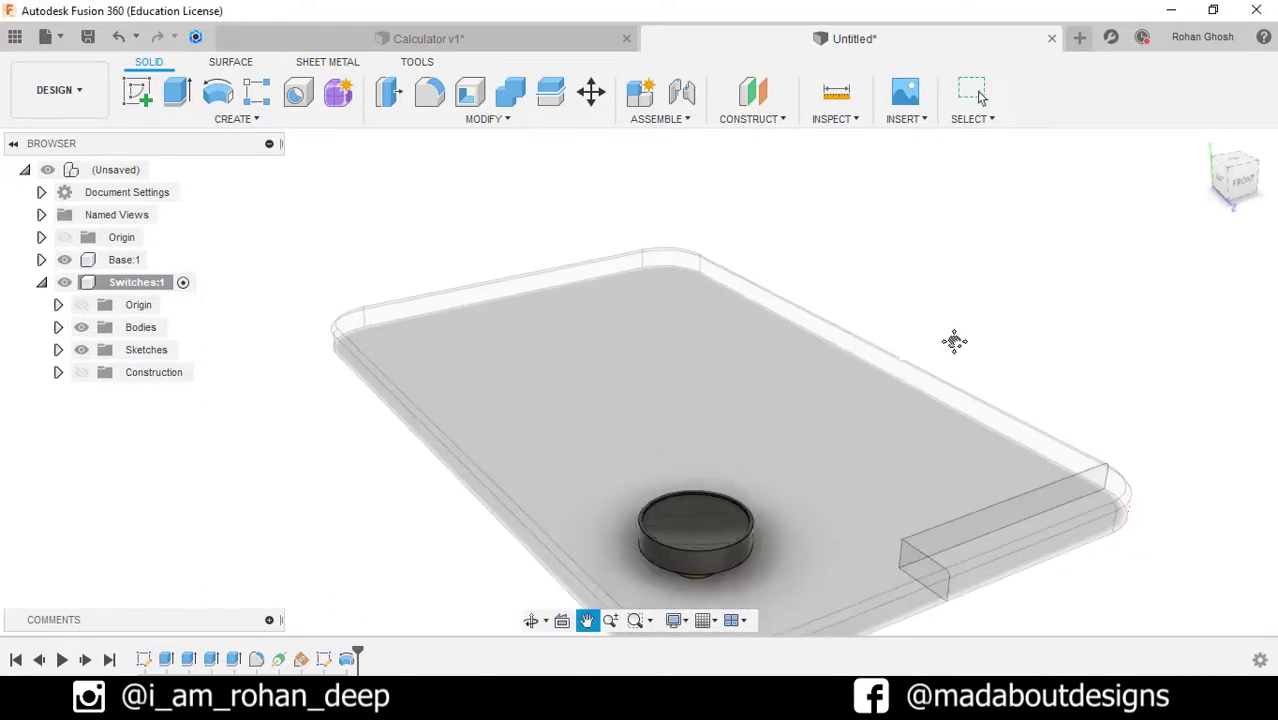
{"action": "left_click", "coordinate": [256, 92]}
{"action": "middle_click_drag", "start_coordinate": [535, 386], "coordinate": [418, 257]}
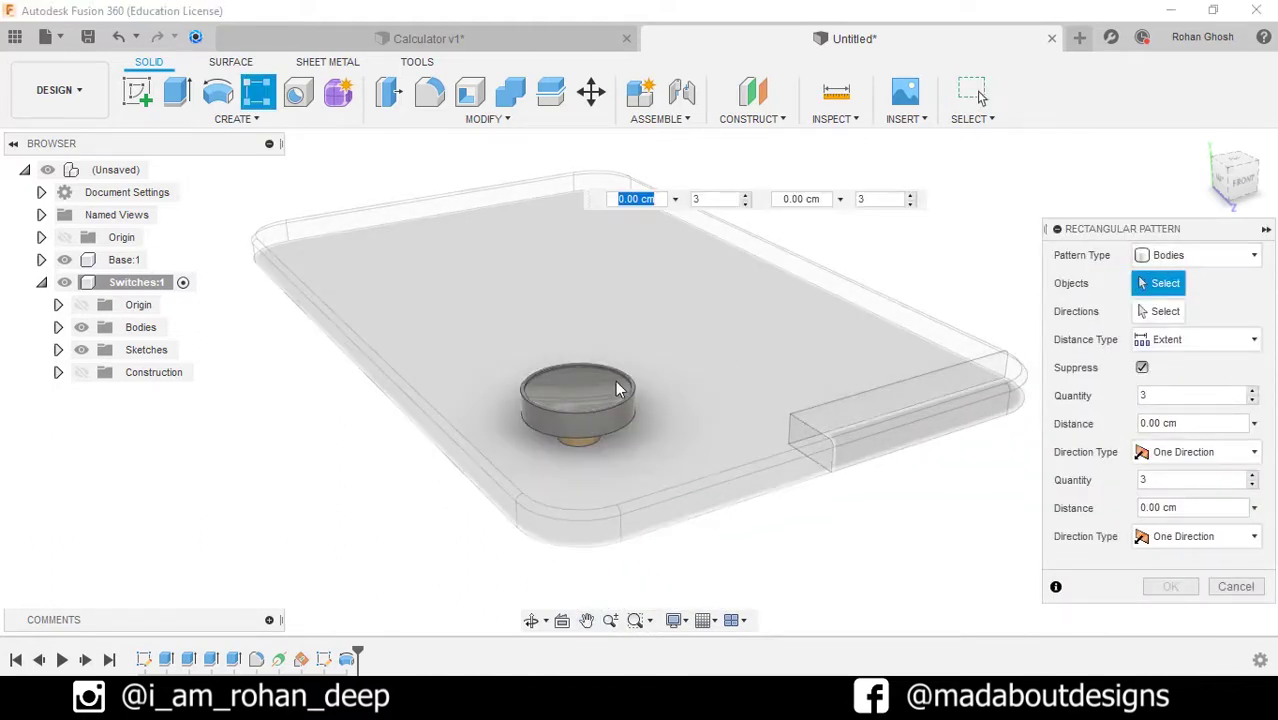
{"action": "left_click", "coordinate": [597, 426]}
{"action": "left_click", "coordinate": [573, 463]}
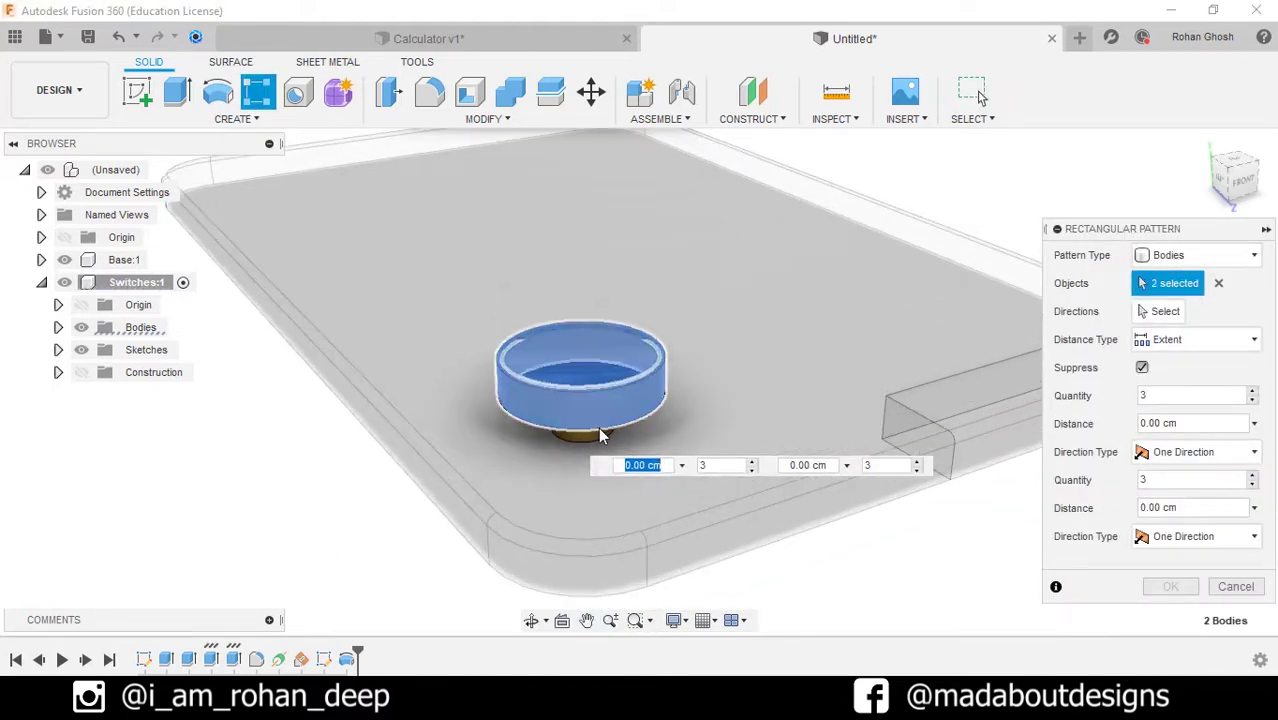
{"action": "middle_click_drag", "start_coordinate": [573, 463], "coordinate": [527, 425], "text": "shift"}
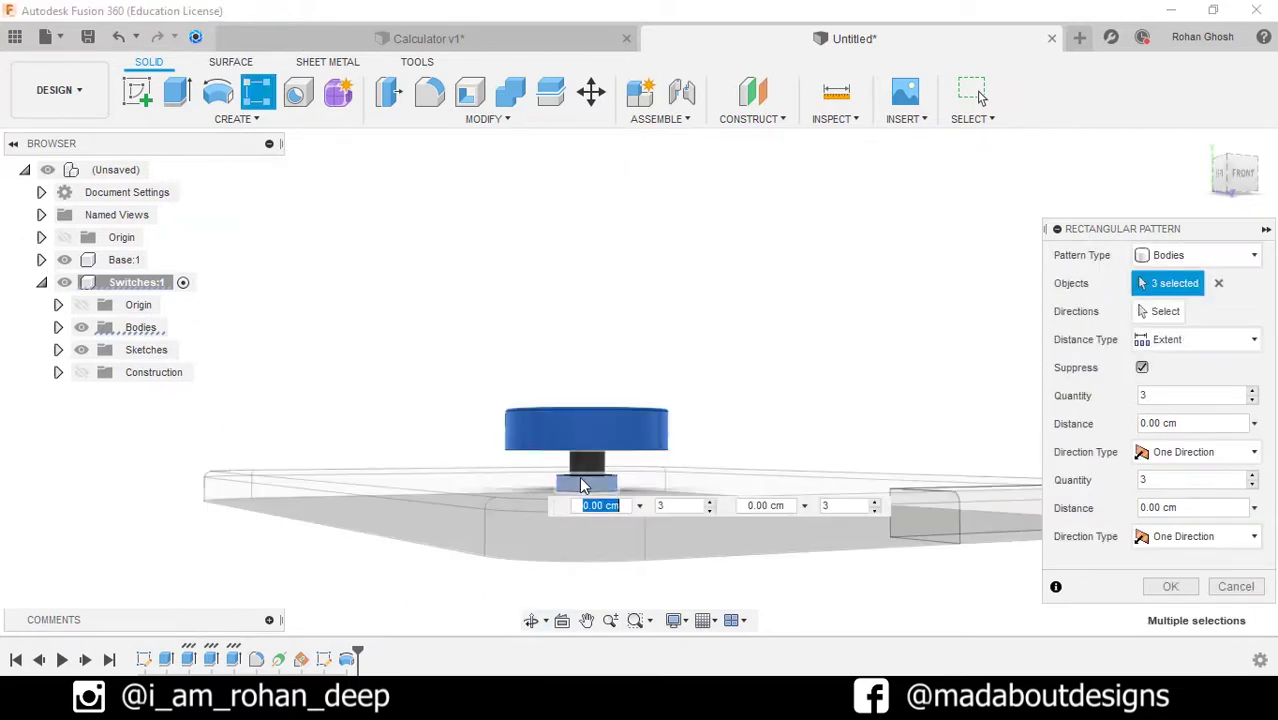
{"action": "left_click", "coordinate": [590, 469]}
Step: Use the origin axis across the base's width as the pattern's first direction, with 4 switches over an extent of 6 cm
{"action": "middle_click_drag", "start_coordinate": [890, 271], "coordinate": [905, 322], "text": "shift"}
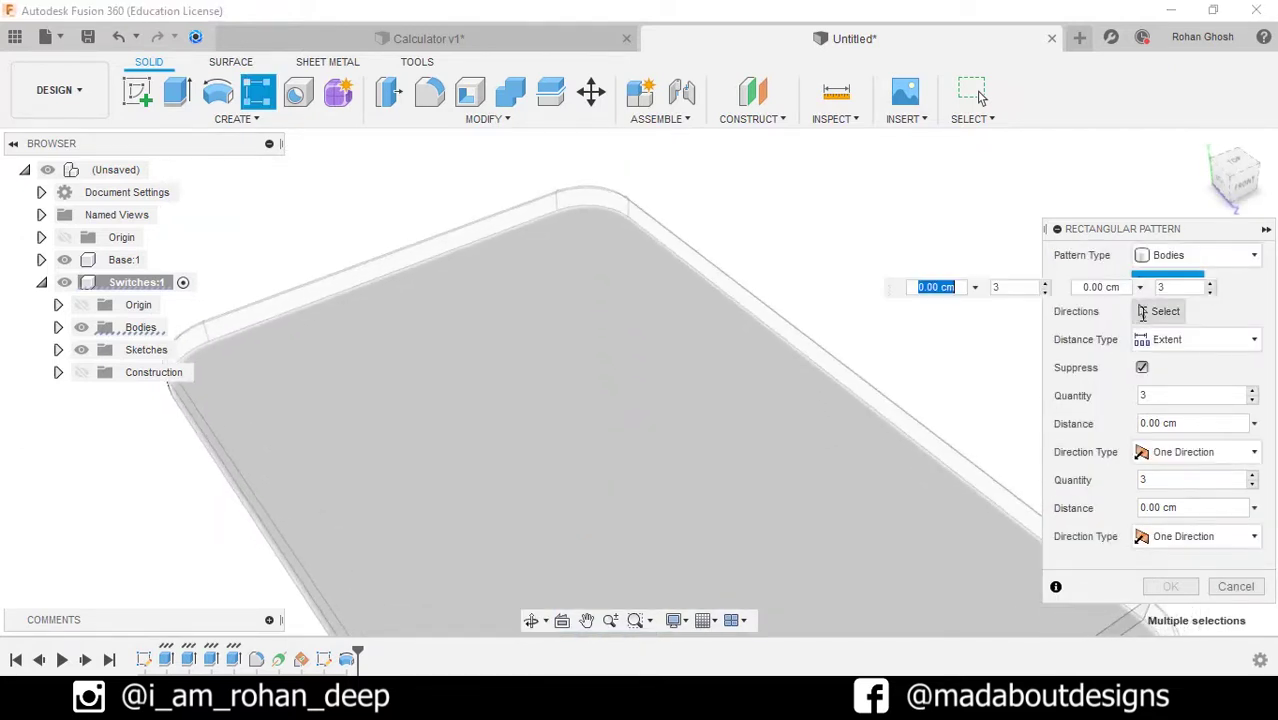
{"action": "left_click", "coordinate": [1141, 312]}
{"action": "scroll", "coordinate": [958, 300], "scroll_direction": "down", "scroll_amount": 1}
{"action": "left_click", "coordinate": [714, 456]}
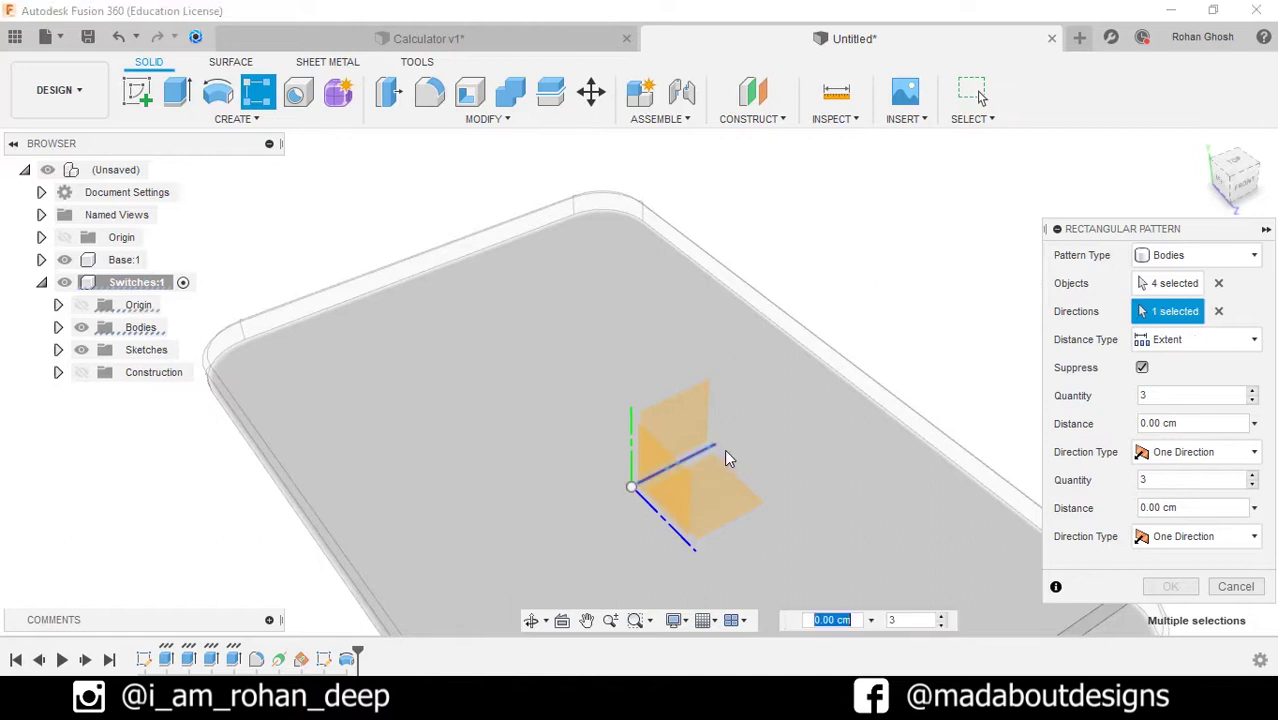
{"action": "middle_click_drag", "start_coordinate": [728, 457], "coordinate": [530, 510], "text": "shift"}
{"action": "left_click_drag", "start_coordinate": [533, 502], "coordinate": [911, 335]}
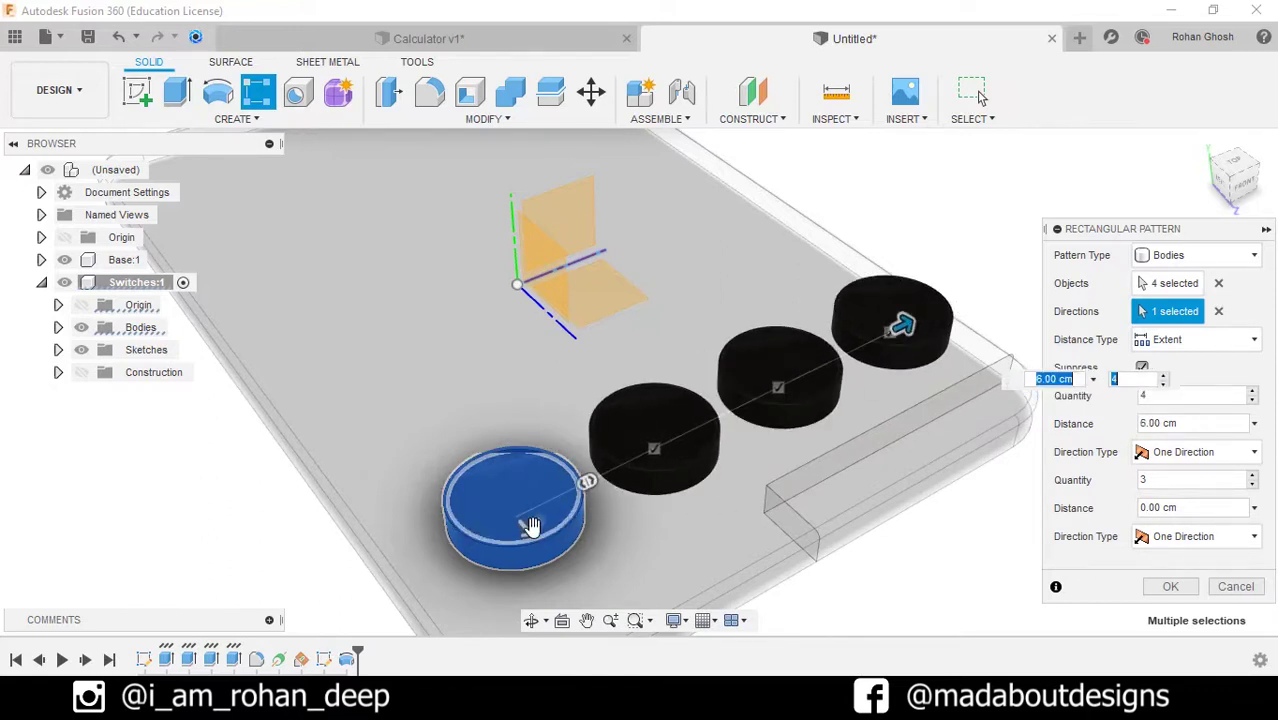
Step: Pattern the switches along the base's length with a quantity of 5 over -8 cm, completing the rectangular pattern
{"action": "left_click_drag", "start_coordinate": [500, 495], "coordinate": [343, 314]}
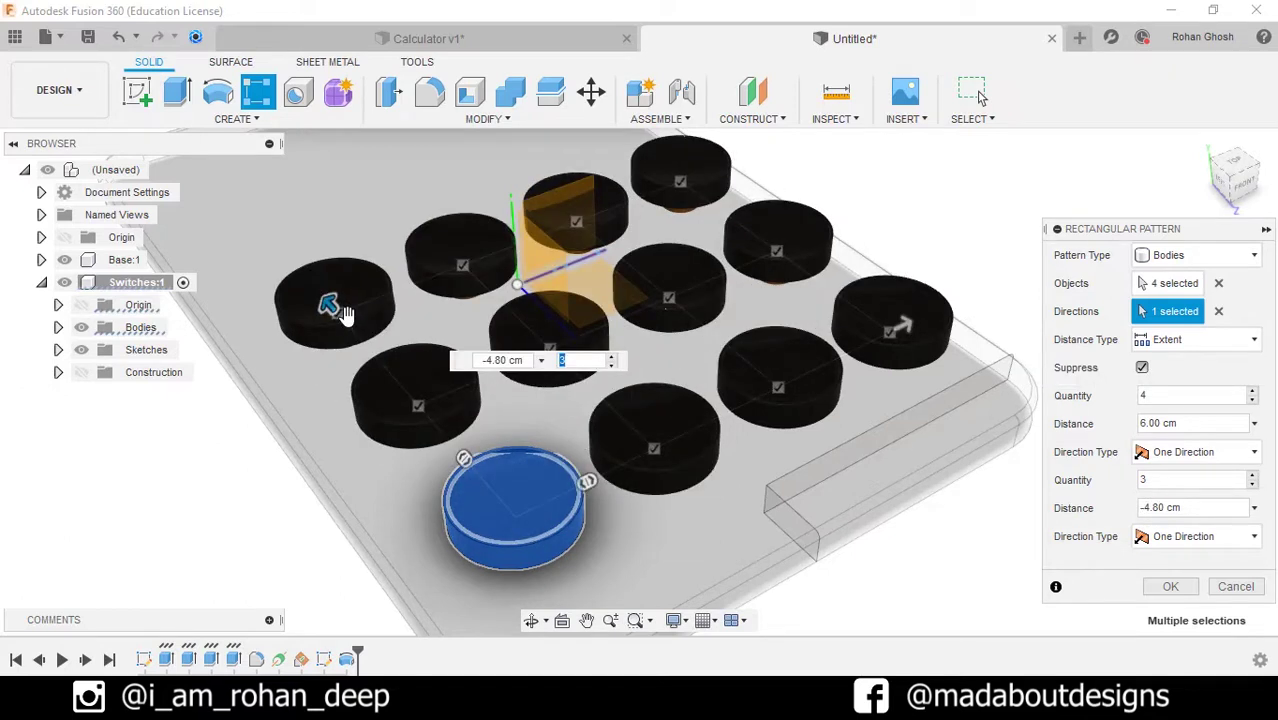
{"action": "left_click", "coordinate": [515, 362]}
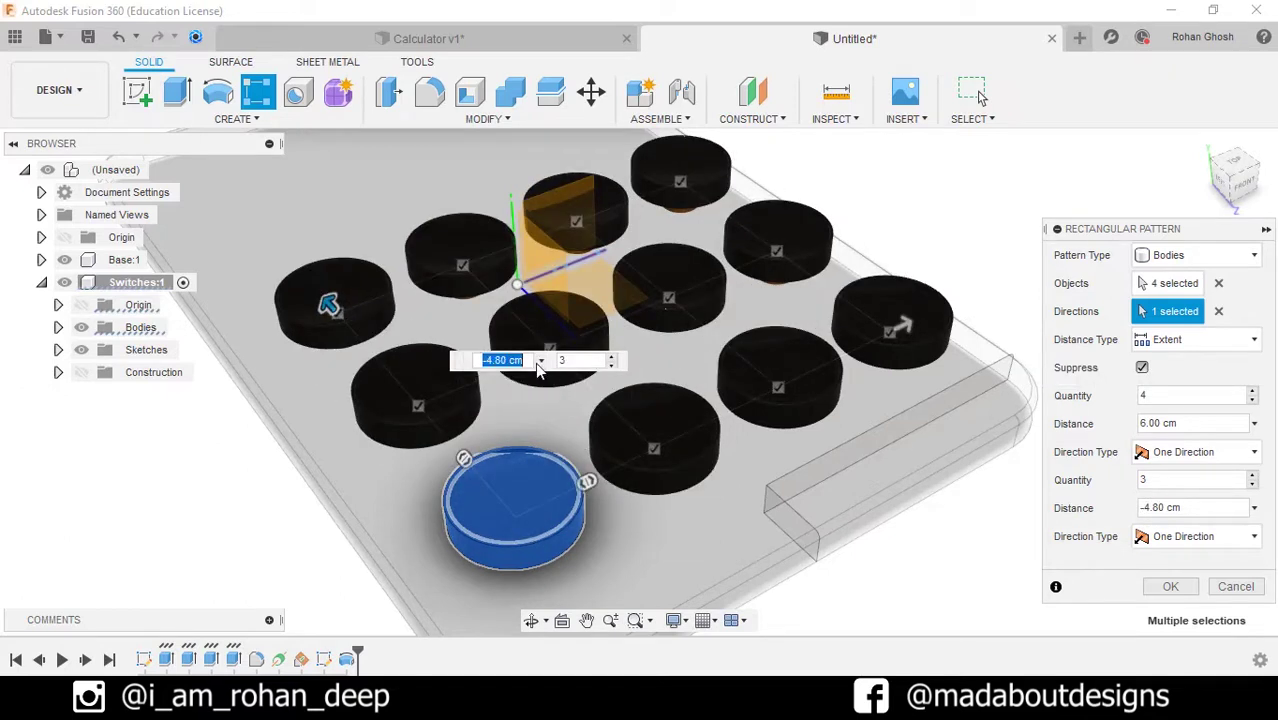
{"action": "type", "text": "-8"}
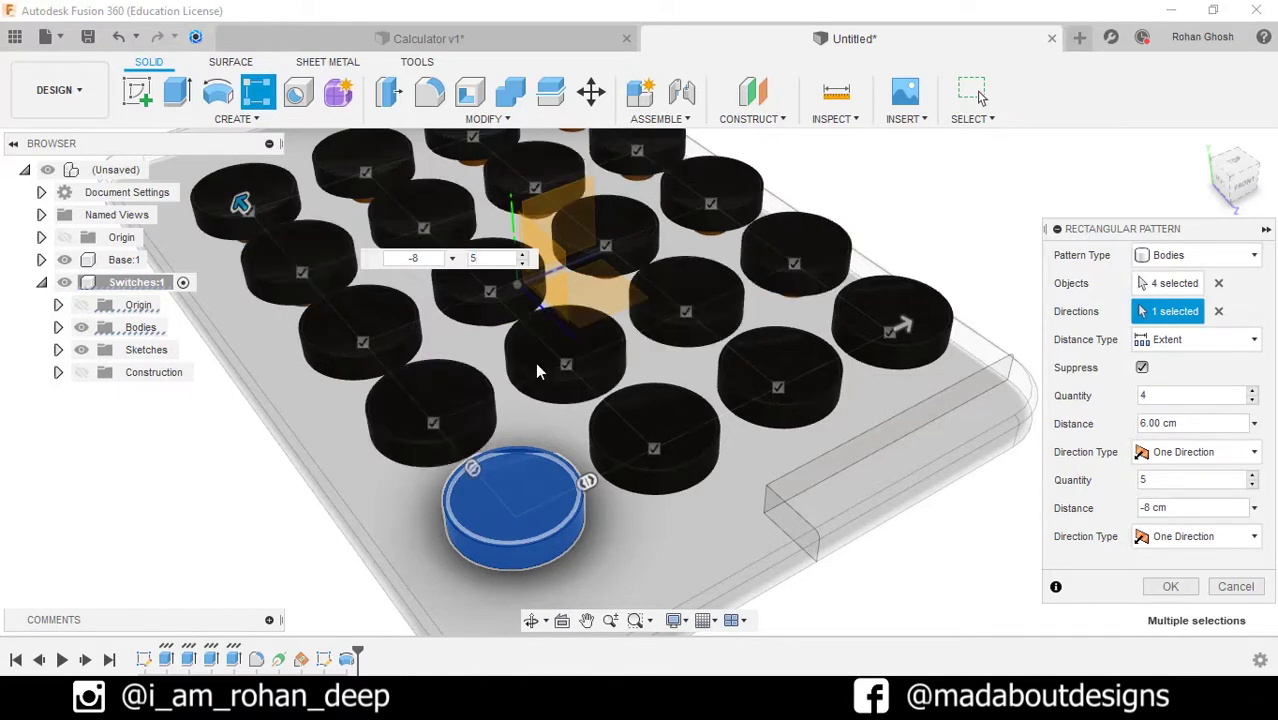
{"action": "scroll", "coordinate": [530, 420], "scroll_direction": "down", "scroll_amount": 3}
{"action": "middle_click_drag", "start_coordinate": [530, 420], "coordinate": [859, 448], "text": "shift"}
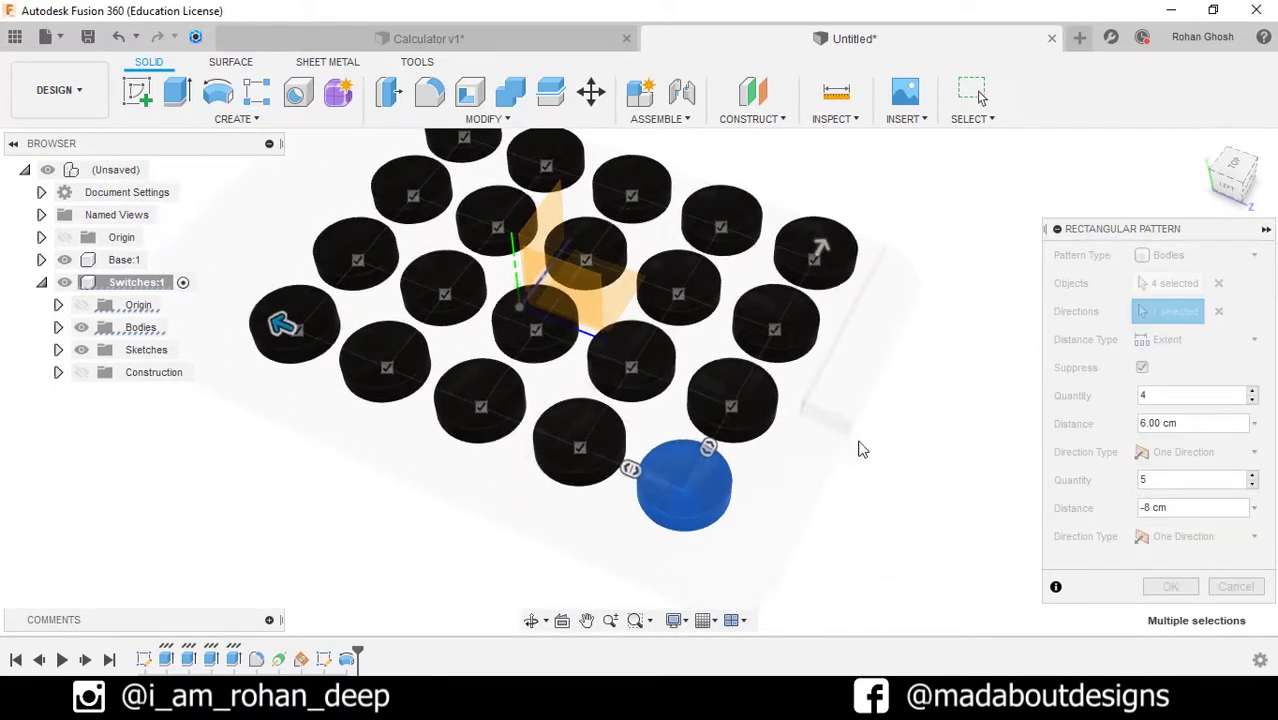
{"action": "left_click", "coordinate": [1172, 587]}
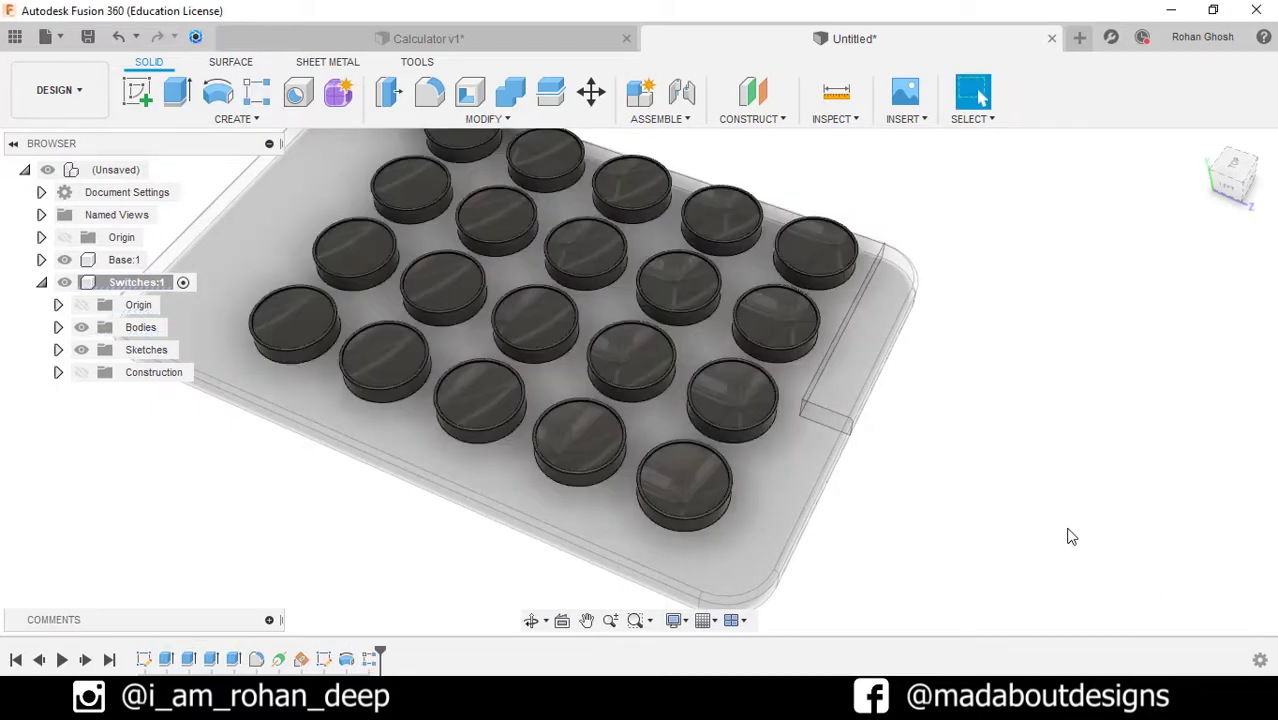
Step: Activate the top-level component and return the model to its home view
{"action": "middle_click_drag", "start_coordinate": [1070, 533], "coordinate": [1035, 506], "text": "shift"}
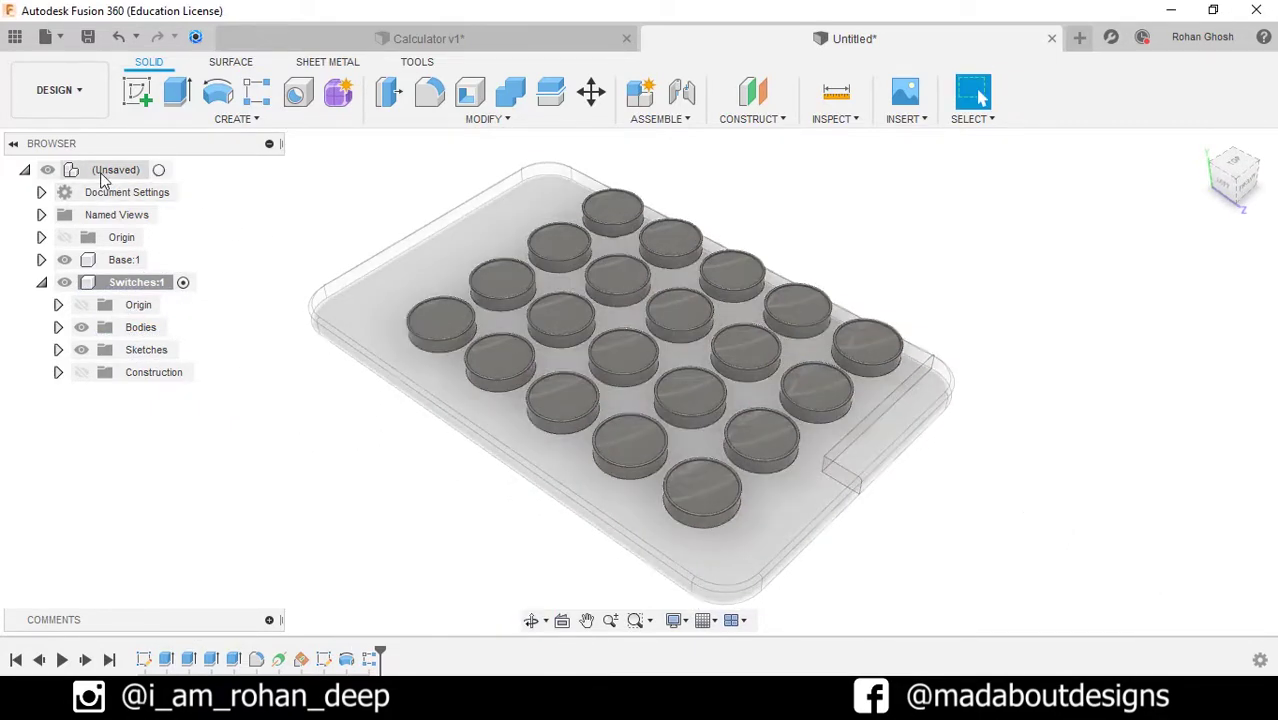
{"action": "left_click", "coordinate": [162, 170]}
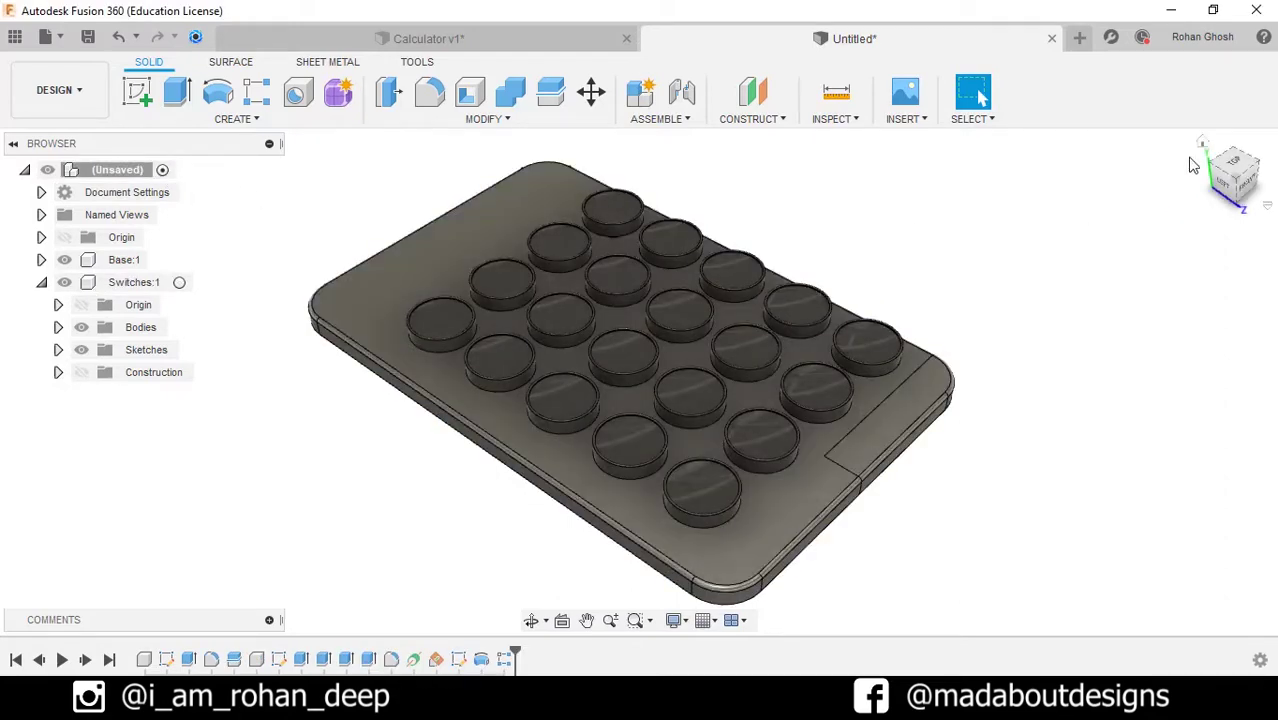
{"action": "left_click", "coordinate": [1203, 145]}
{"action": "scroll", "coordinate": [704, 573], "scroll_direction": "up", "scroll_amount": 2}
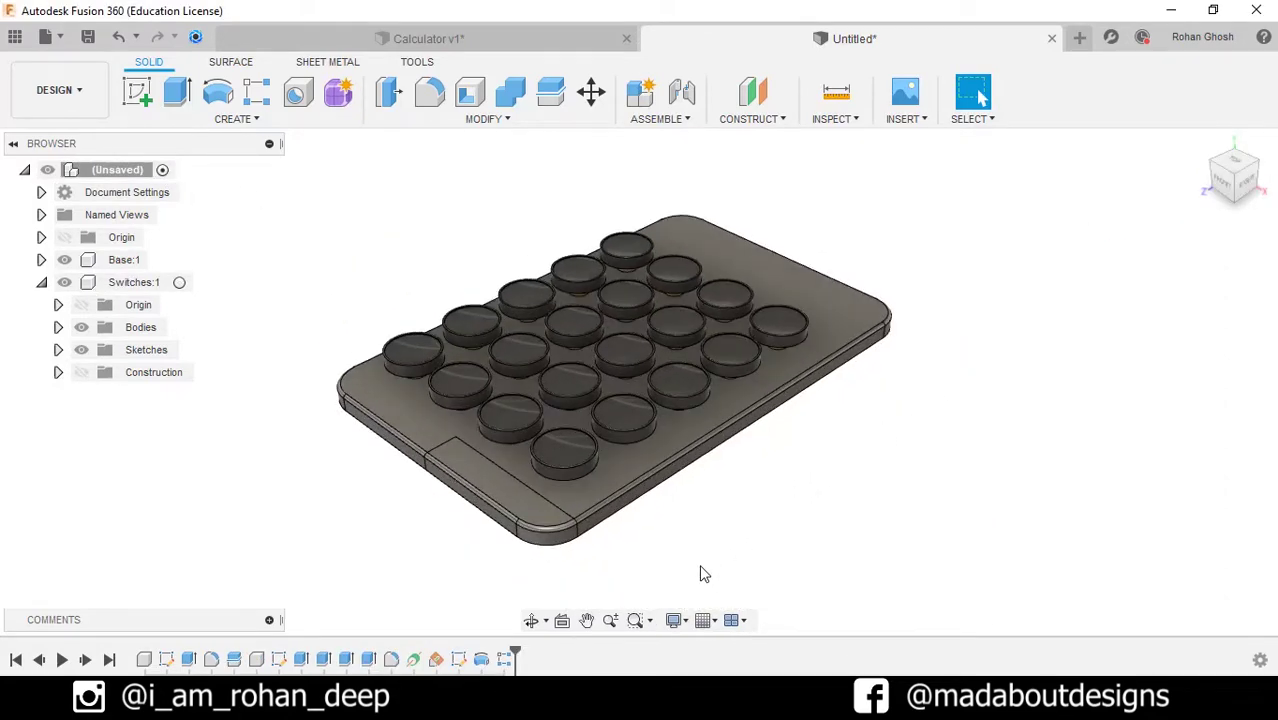
Step: Create a new empty component named Display under the top-level assembly and activate it
{"action": "middle_click_drag", "start_coordinate": [701, 573], "coordinate": [646, 609]}
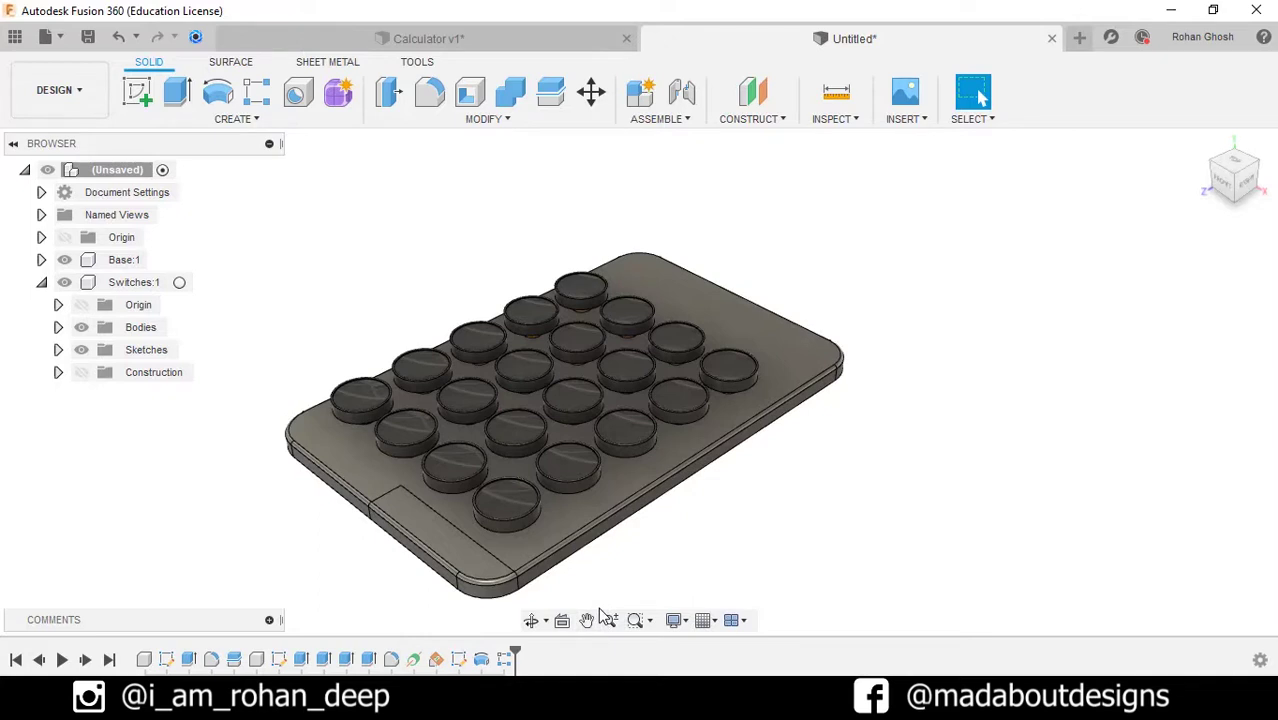
{"action": "left_click", "coordinate": [641, 96]}
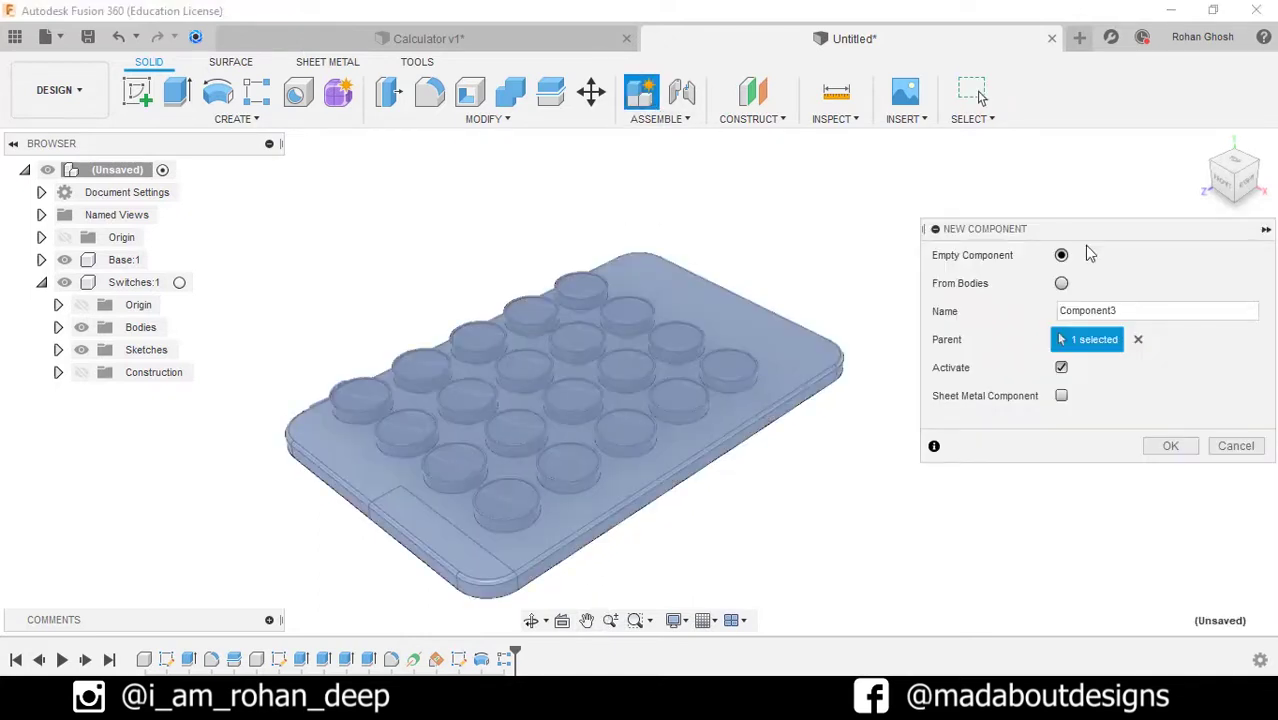
{"action": "left_click_drag", "start_coordinate": [1121, 311], "coordinate": [992, 320]}
{"action": "key", "text": "Return"}
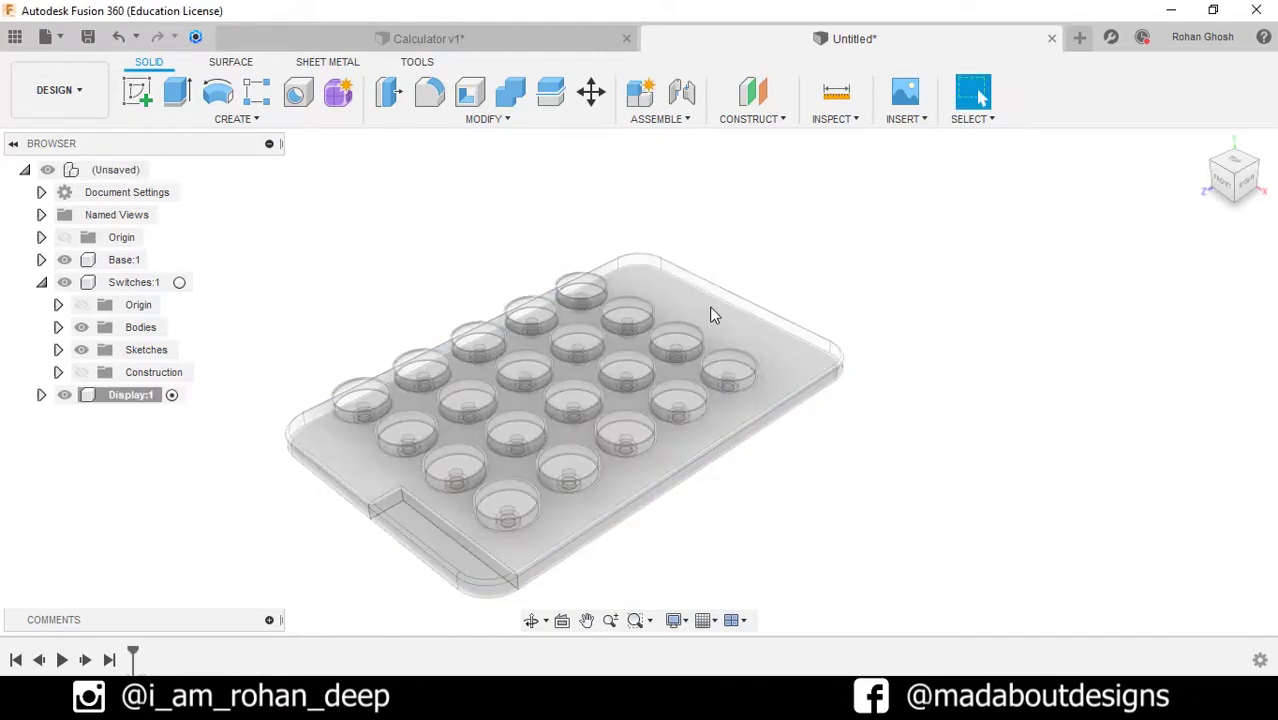
Step: Start a sketch on the base's top face and project the base body's outline into it
{"action": "left_click", "coordinate": [710, 307]}
{"action": "left_click", "coordinate": [140, 93]}
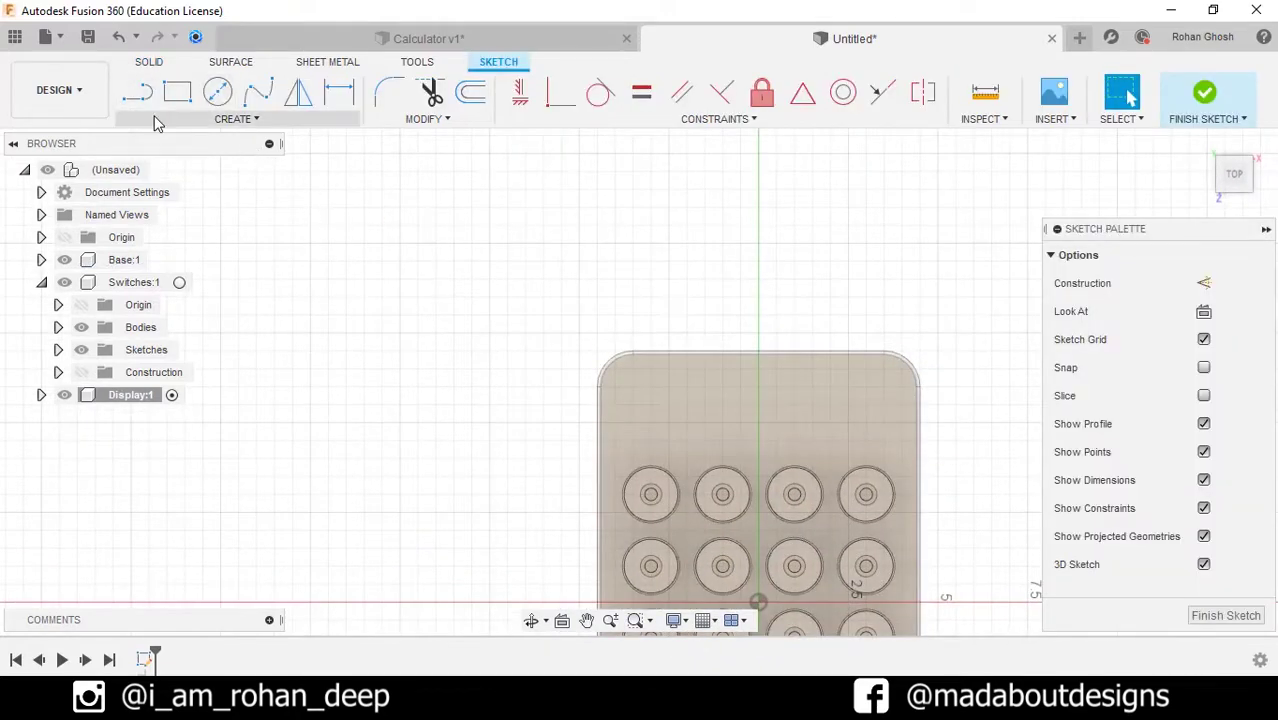
{"action": "left_click", "coordinate": [158, 121]}
{"action": "mouse_move", "coordinate": [176, 472]}
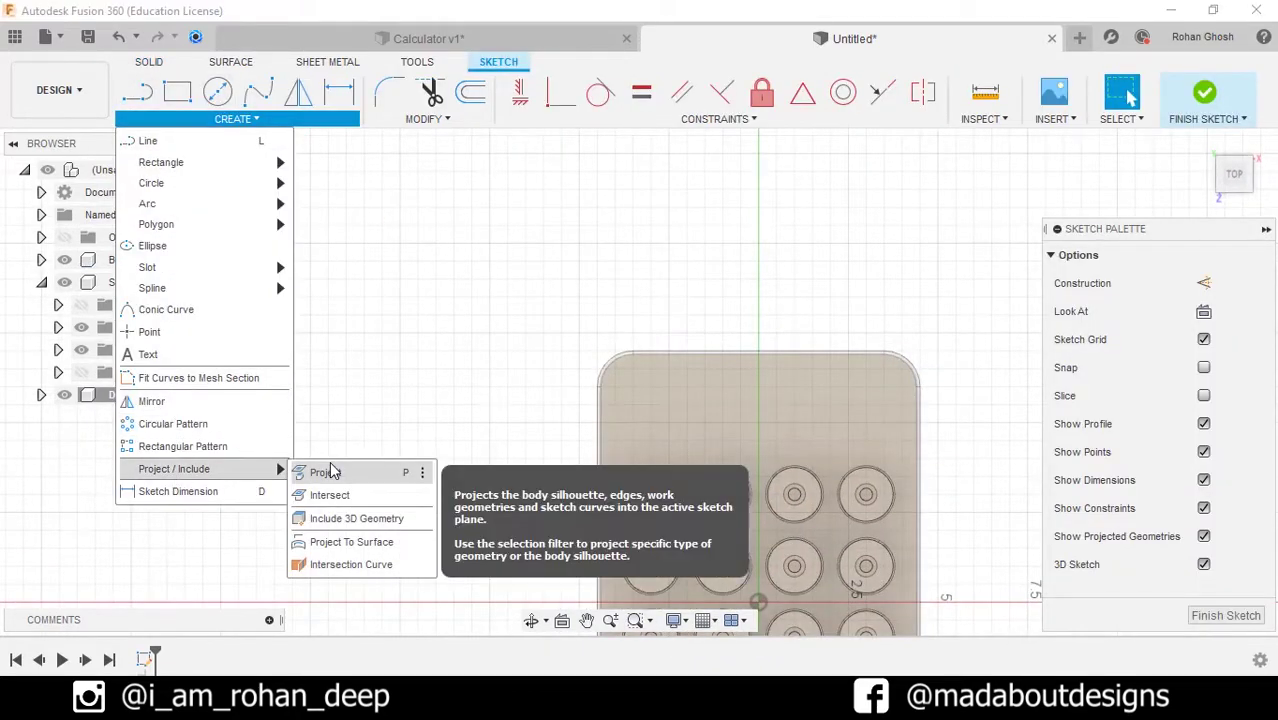
{"action": "left_click", "coordinate": [333, 468]}
{"action": "left_click", "coordinate": [932, 285]}
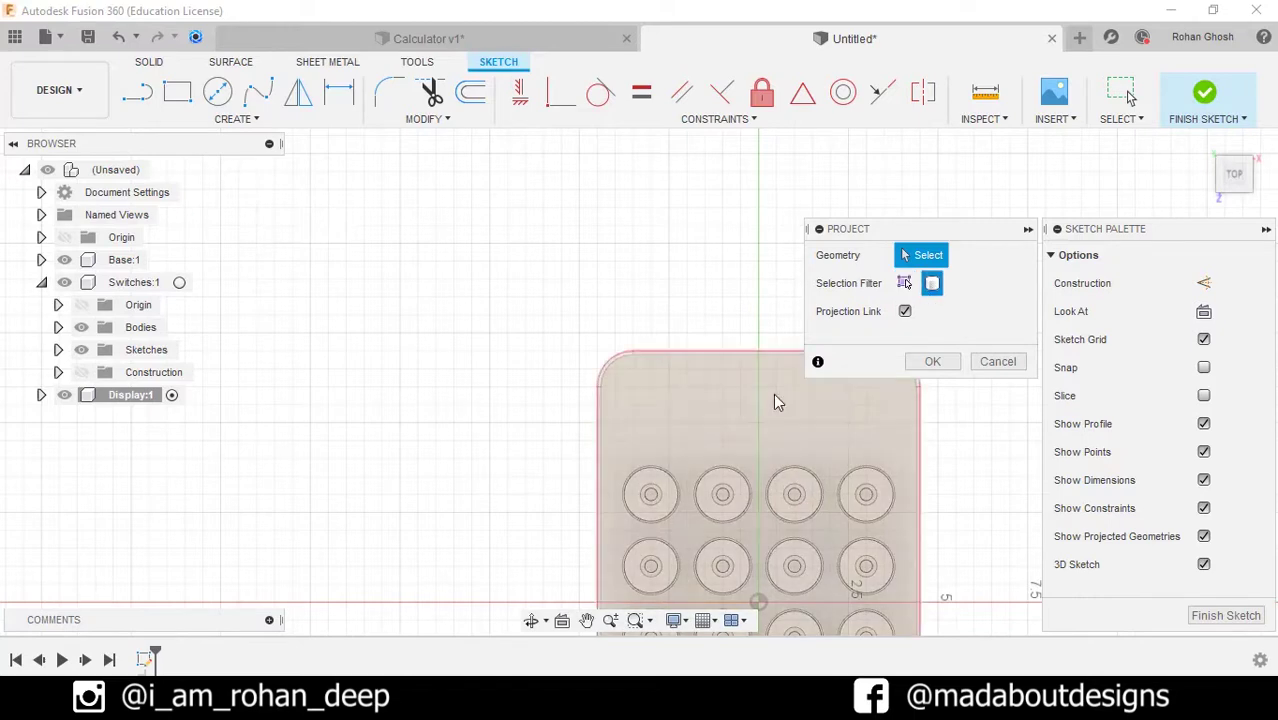
{"action": "left_click", "coordinate": [776, 399]}
{"action": "left_click", "coordinate": [932, 361]}
Step: Sketch a horizontal center point slot 1.5 cm wide above the switches, centred on the base's lengthwise axis
{"action": "middle_click_drag", "start_coordinate": [687, 269], "coordinate": [544, 180]}
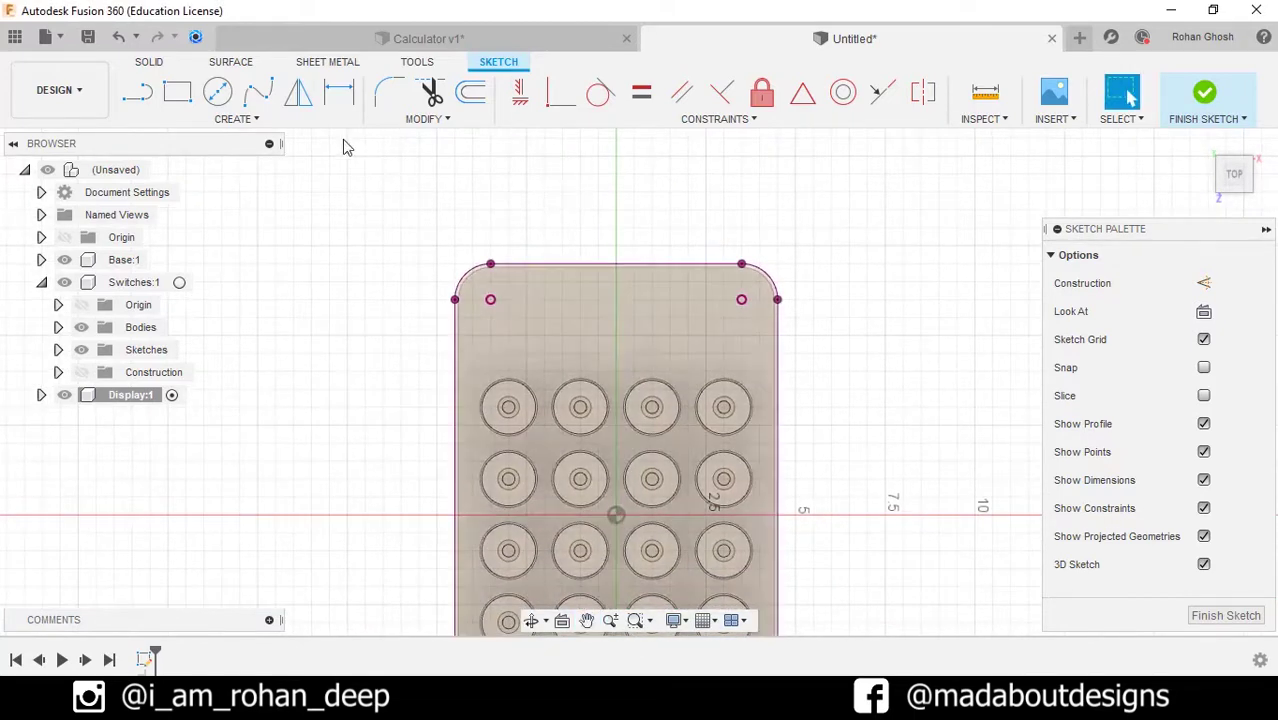
{"action": "left_click", "coordinate": [270, 119]}
{"action": "mouse_move", "coordinate": [243, 267]}
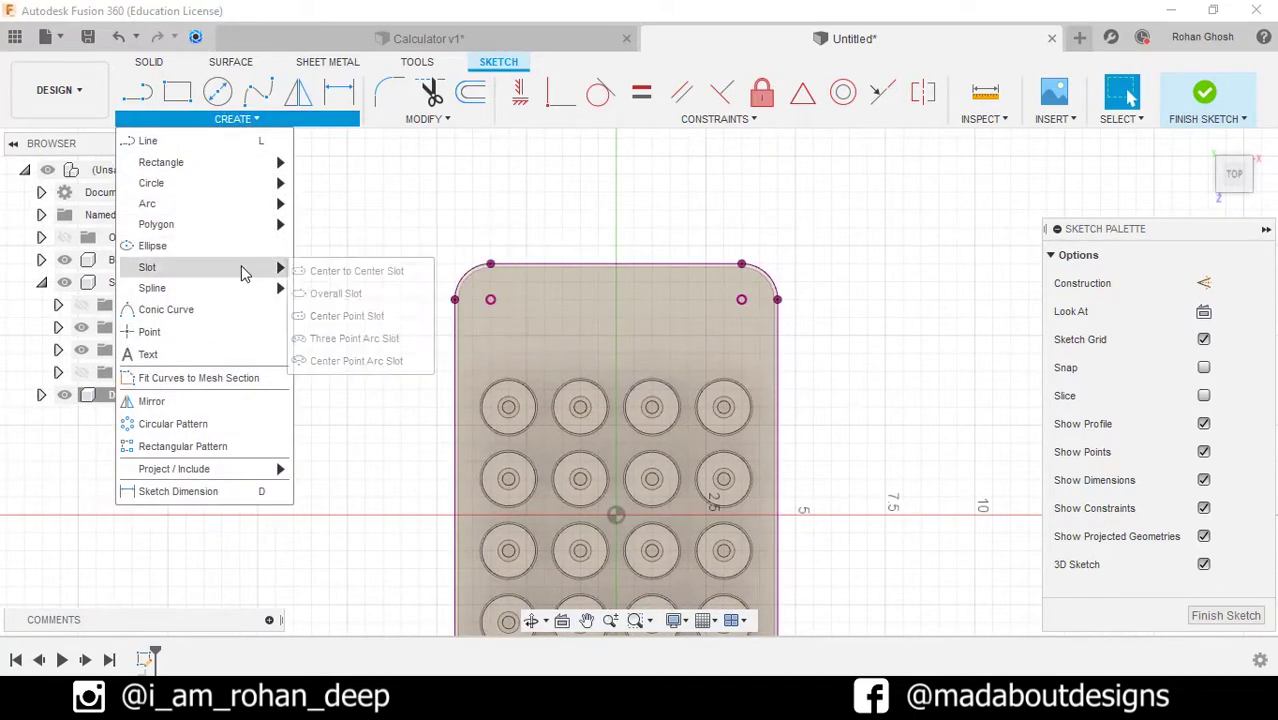
{"action": "left_click", "coordinate": [320, 311]}
{"action": "scroll", "coordinate": [652, 372], "scroll_direction": "up", "scroll_amount": 3}
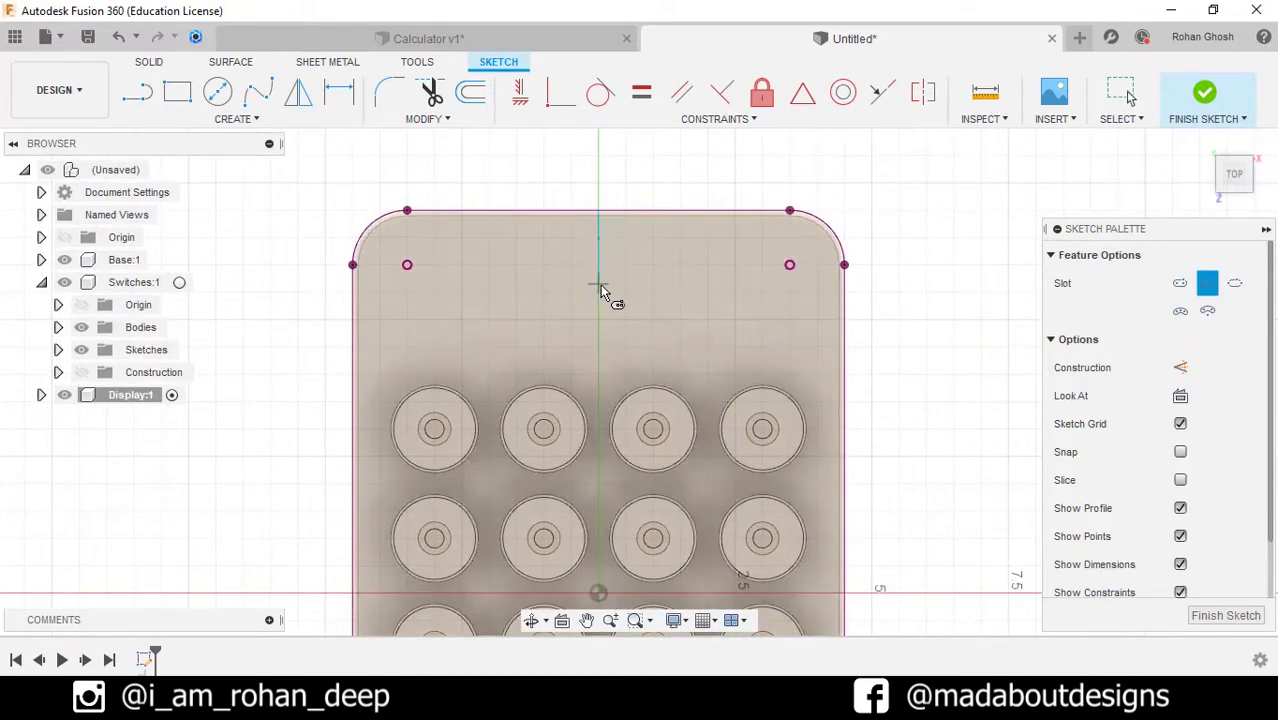
{"action": "left_click", "coordinate": [599, 286]}
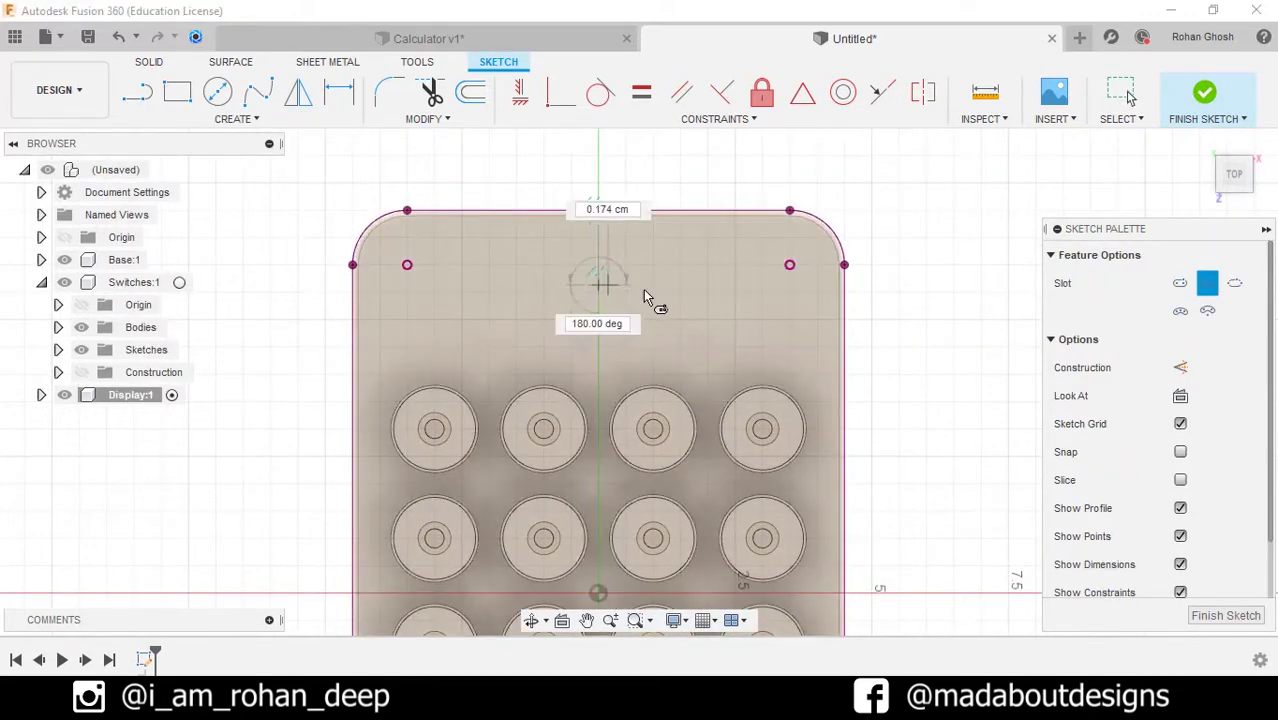
{"action": "left_click", "coordinate": [765, 286]}
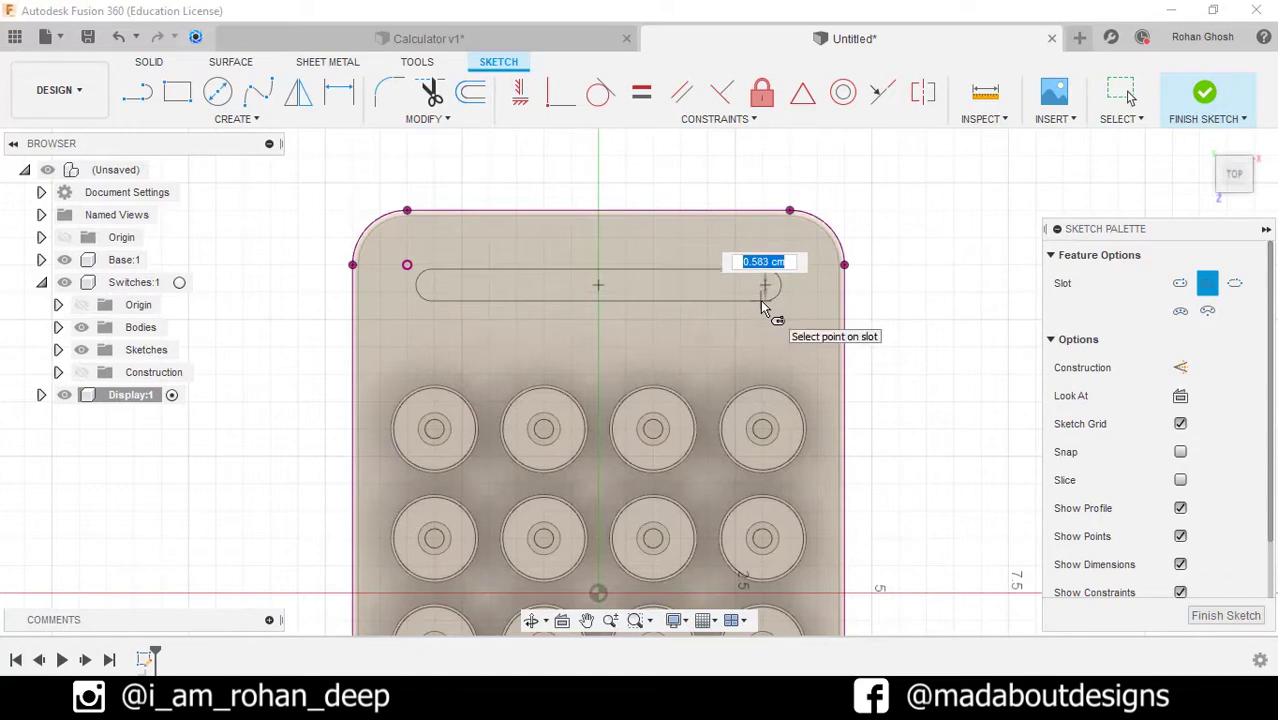
{"action": "type", "text": "1.5"}
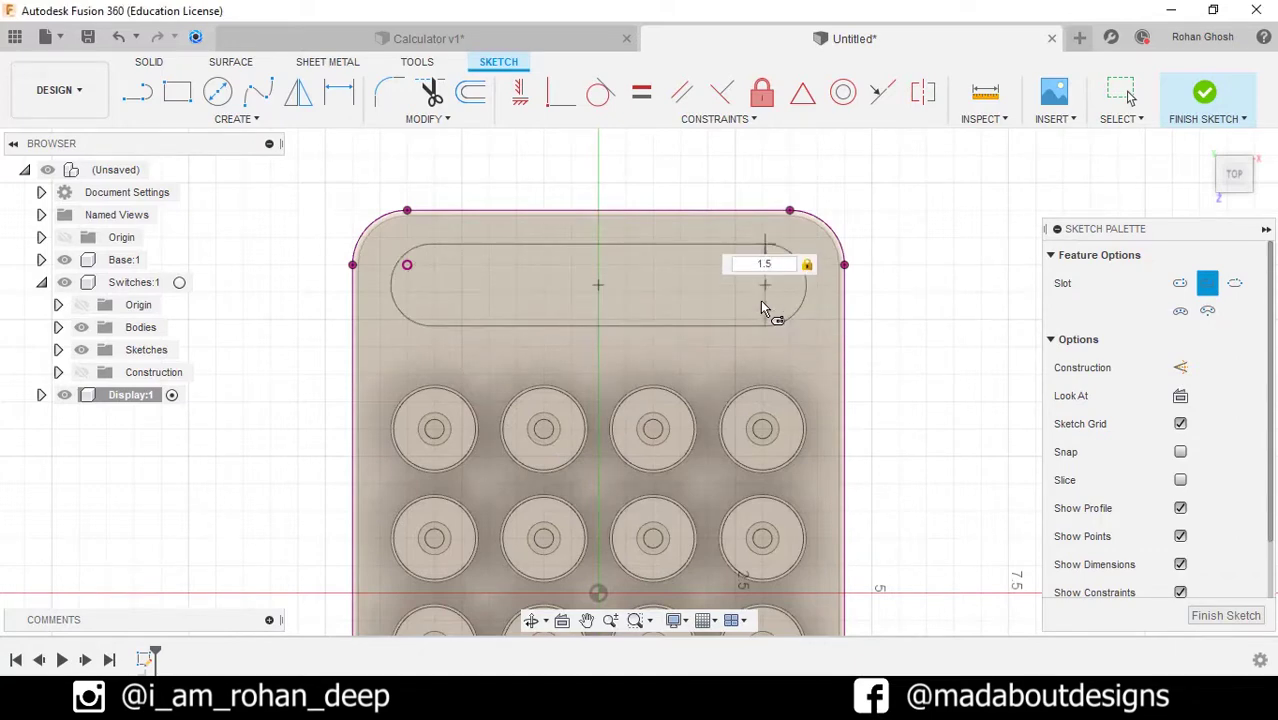
{"action": "key", "text": "Return"}
Step: Offset the slot outline inward by 0.1 cm
{"action": "scroll", "coordinate": [762, 308], "scroll_direction": "up", "scroll_amount": 3}
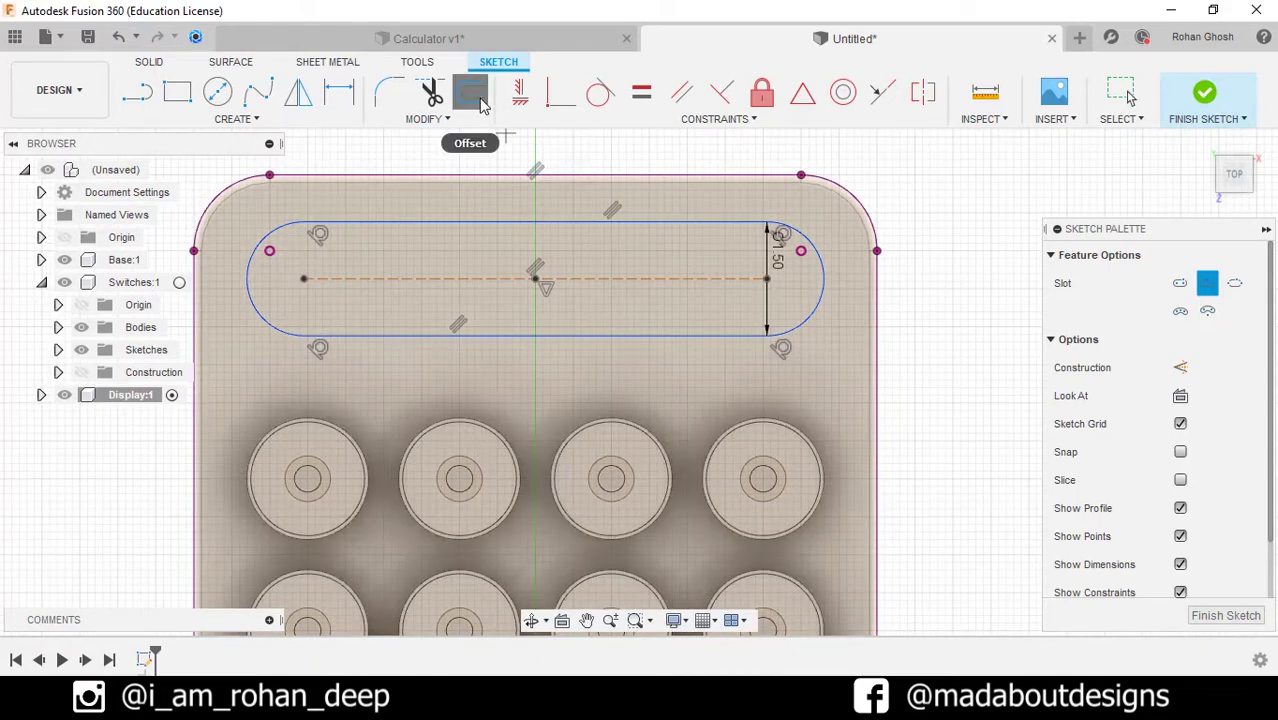
{"action": "left_click", "coordinate": [470, 92]}
{"action": "left_click", "coordinate": [721, 222]}
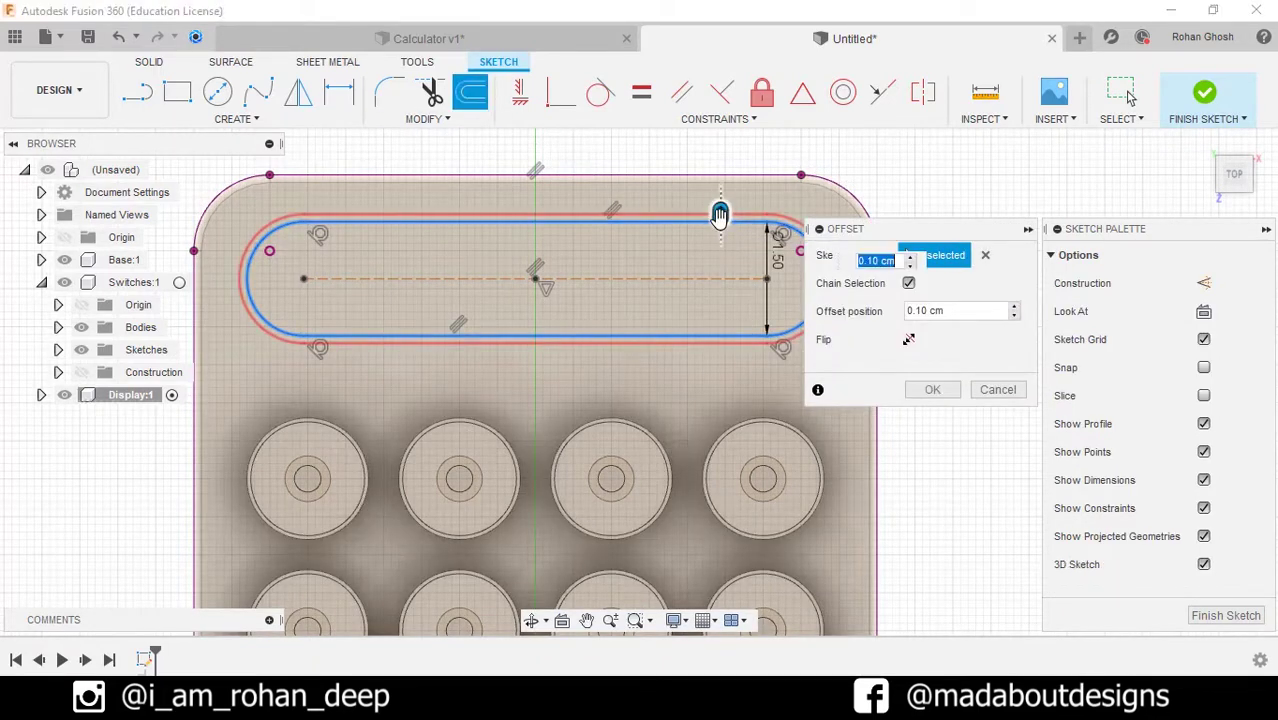
{"action": "left_click_drag", "start_coordinate": [720, 215], "coordinate": [720, 233]}
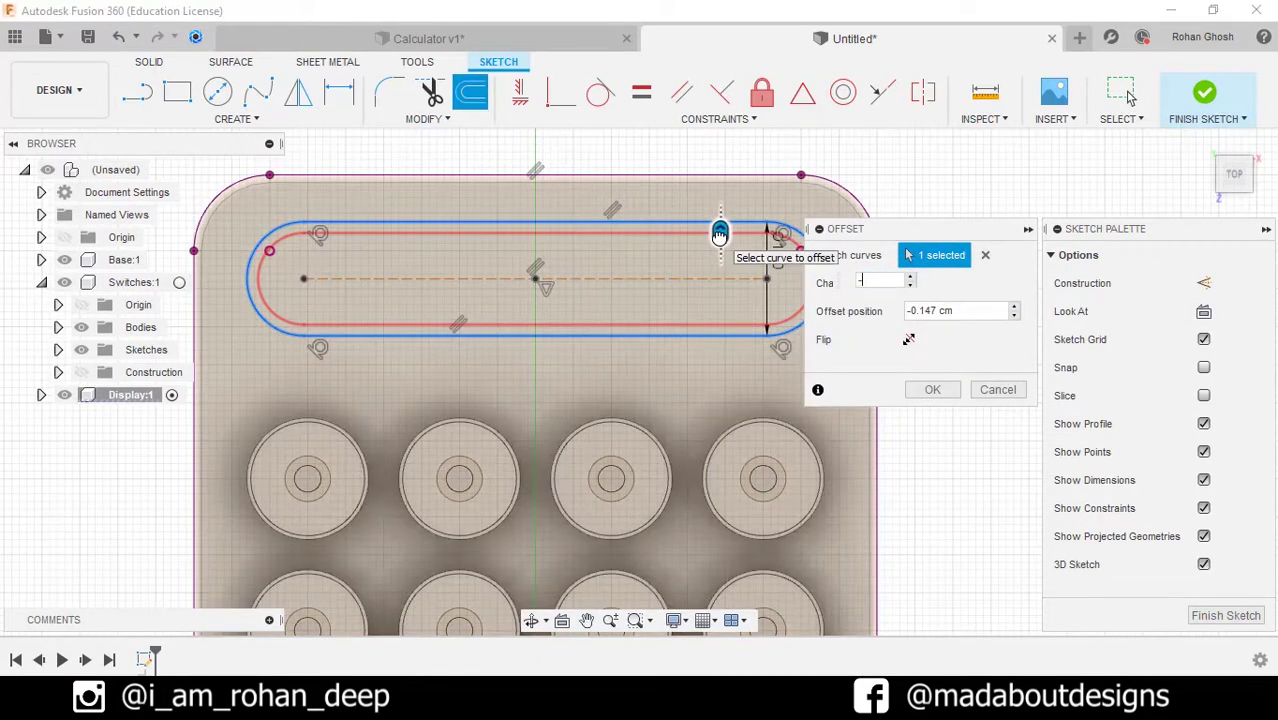
{"action": "key", "text": "Return"}
{"action": "key", "text": "Return"}
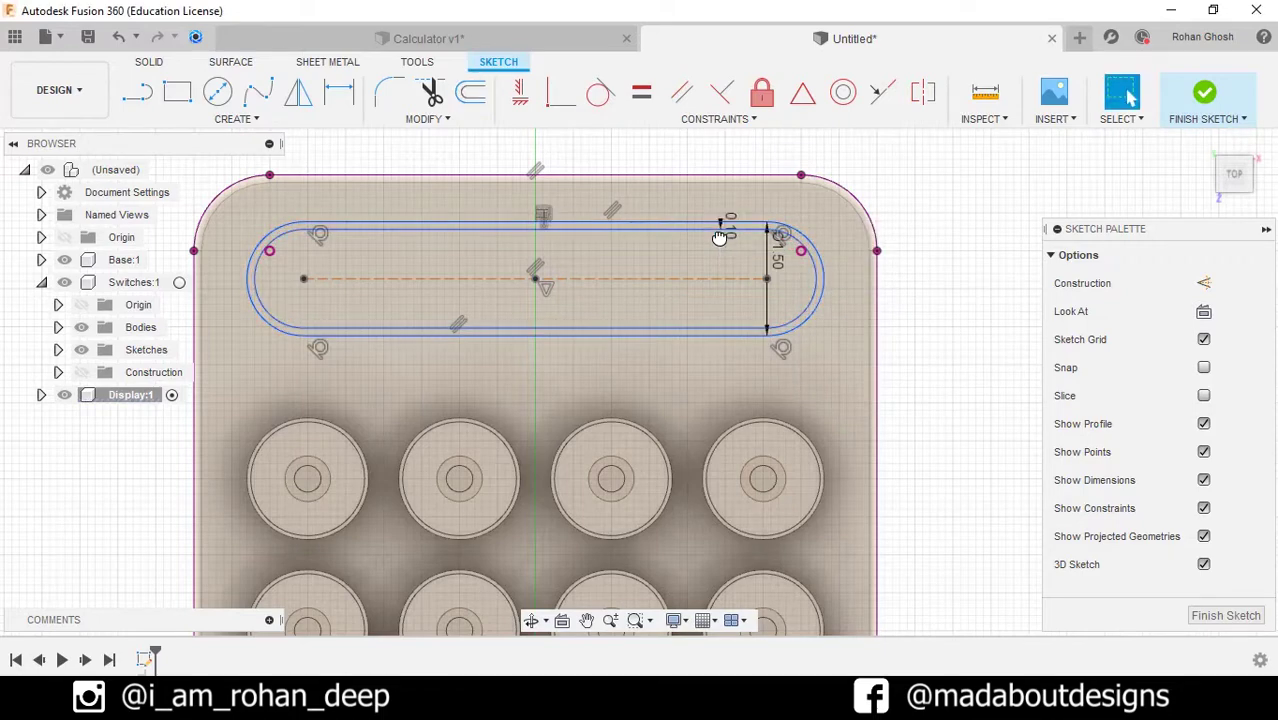
Step: Sketch a concentric center point slot inside the first, 2.5 cm from centre to end point and 0.5 cm wide
{"action": "scroll", "coordinate": [719, 237], "scroll_direction": "up", "scroll_amount": 2}
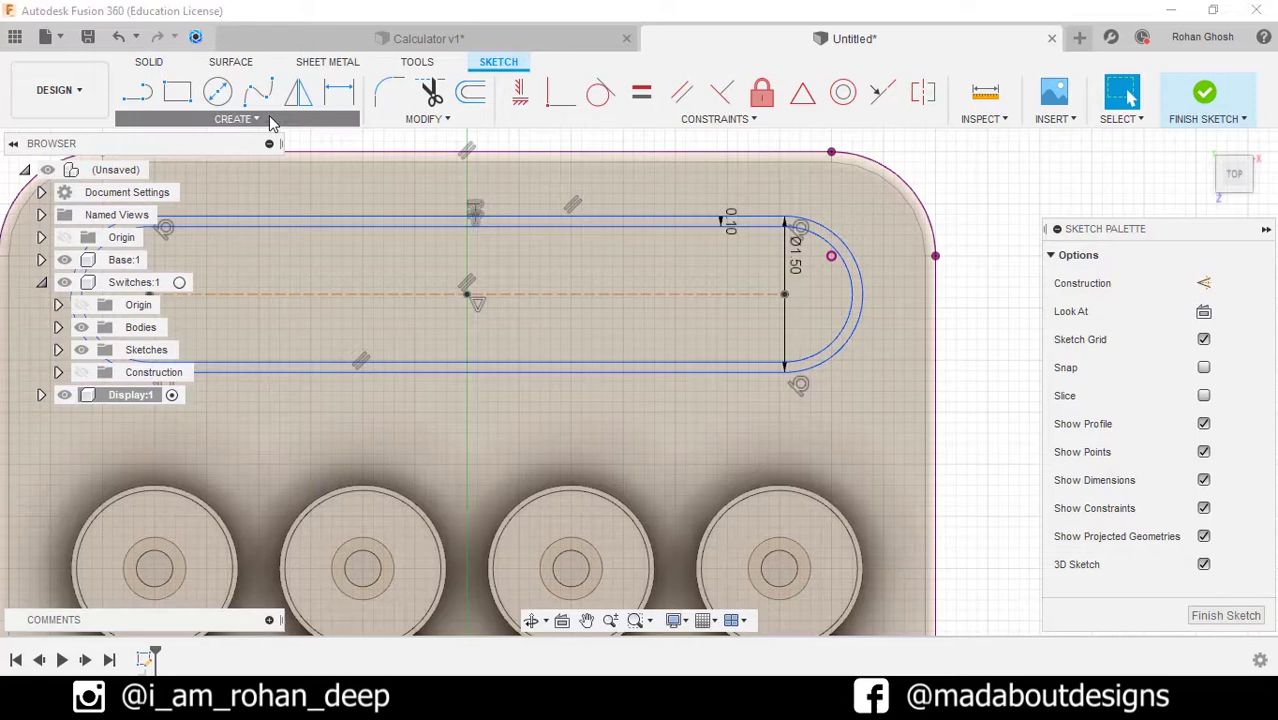
{"action": "left_click", "coordinate": [270, 120]}
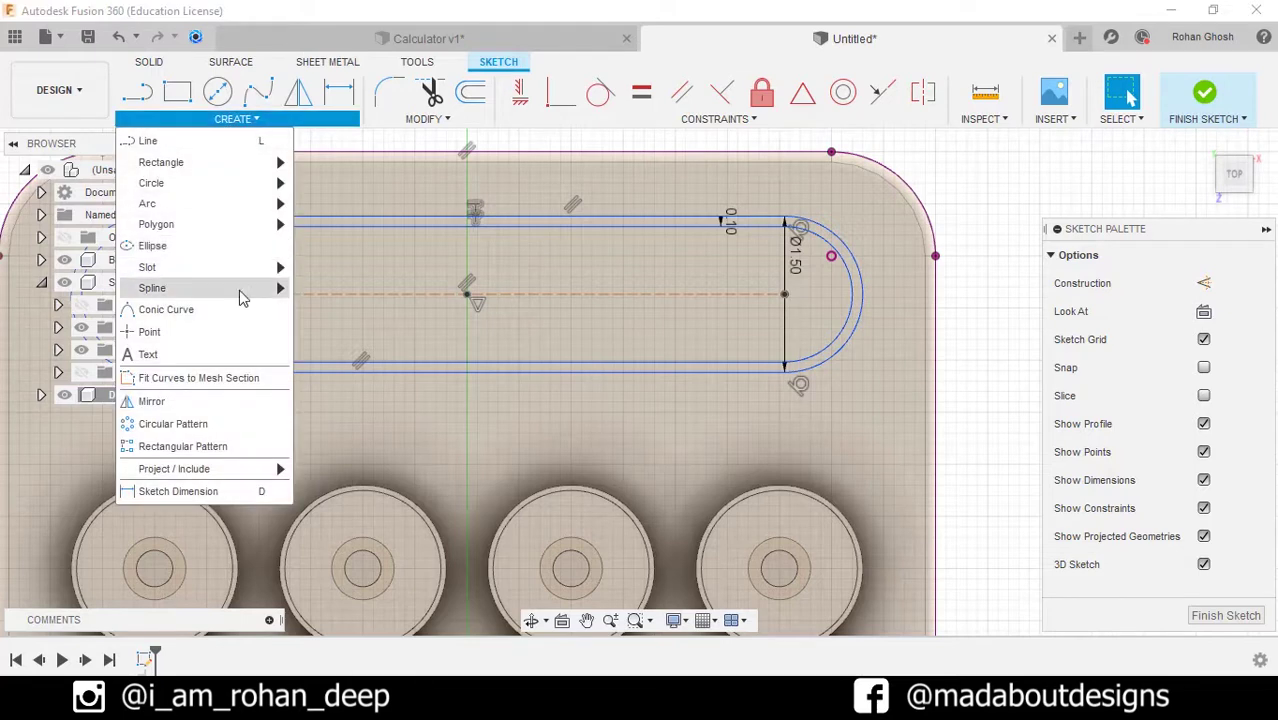
{"action": "mouse_move", "coordinate": [228, 275]}
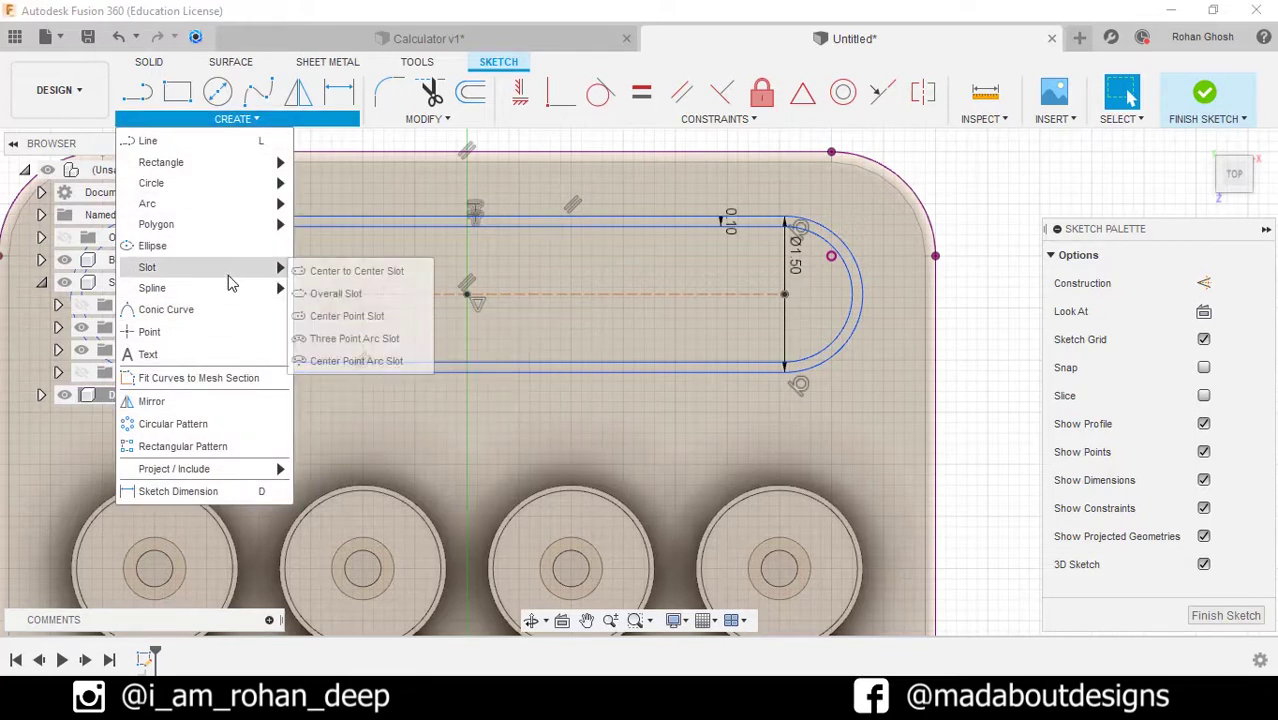
{"action": "left_click", "coordinate": [360, 315]}
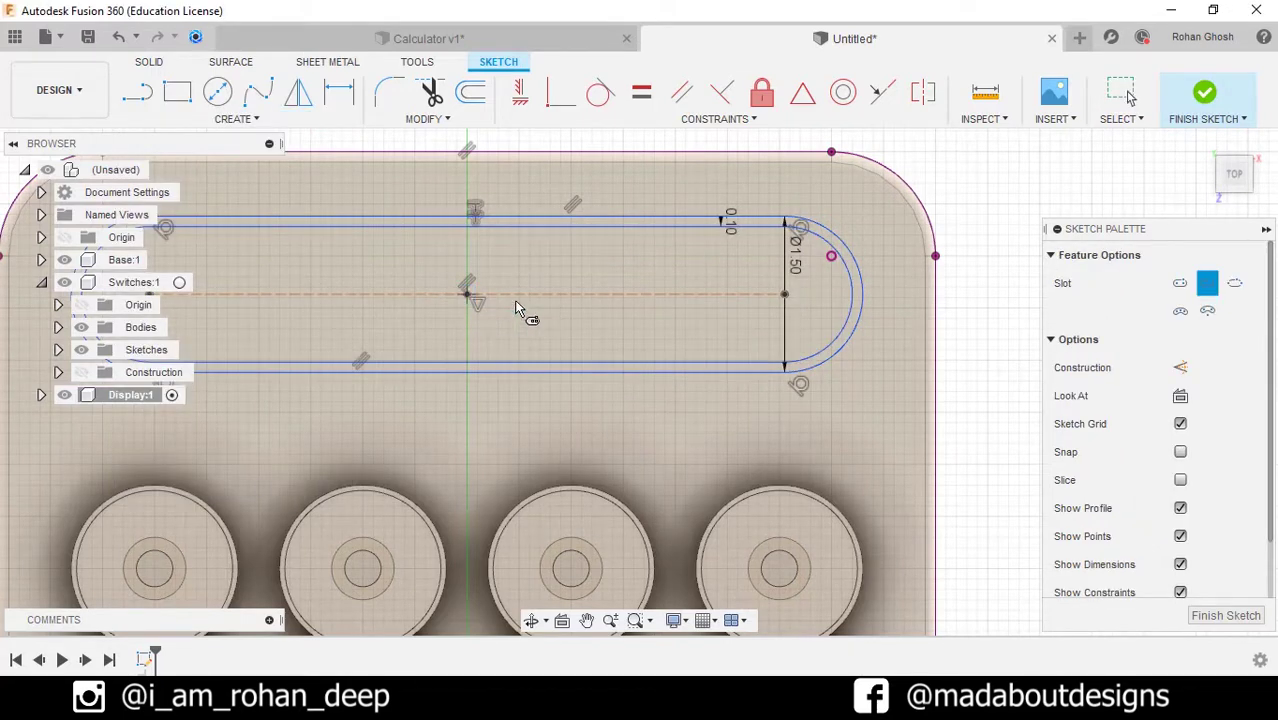
{"action": "left_click", "coordinate": [467, 293]}
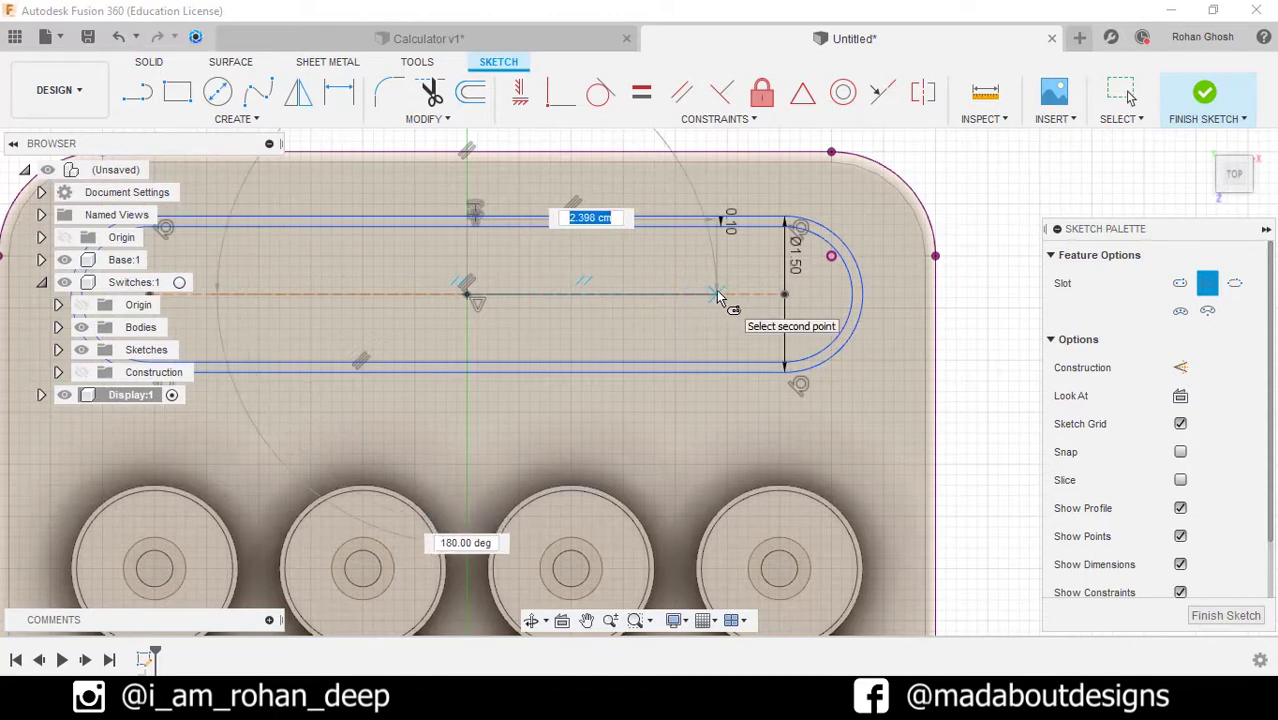
{"action": "type", "text": "2"}
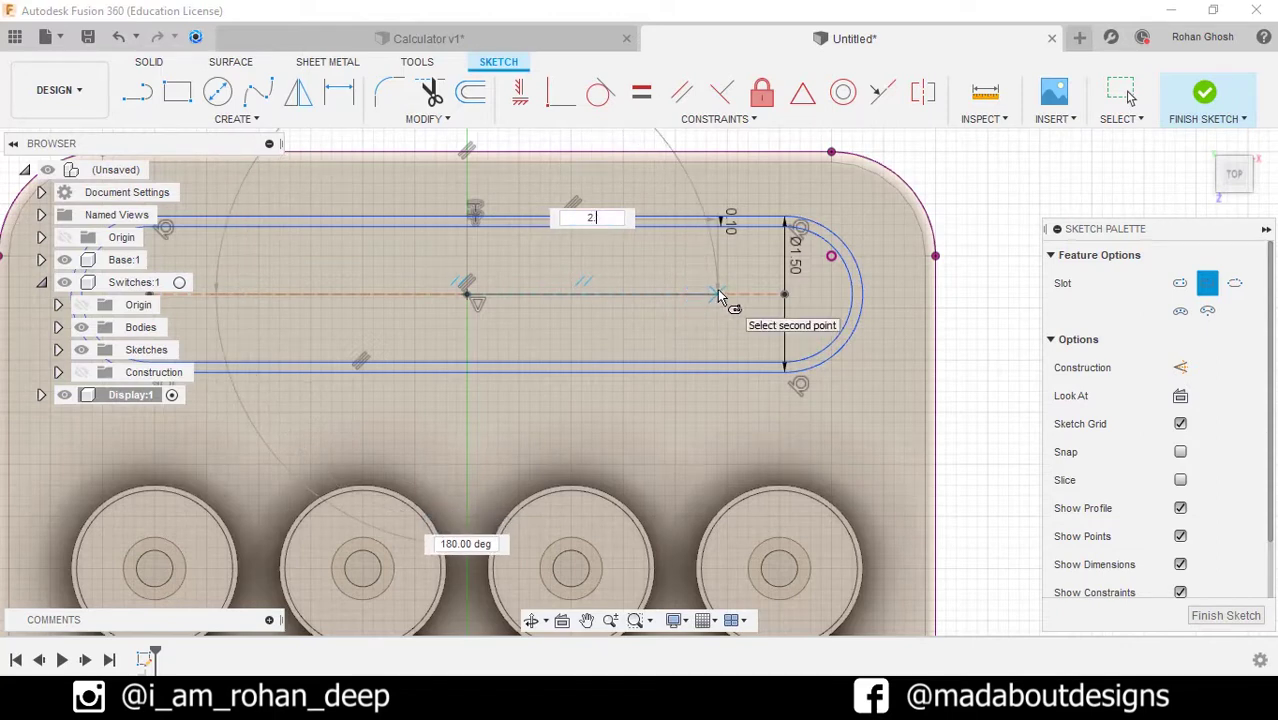
{"action": "type", "text": ".5"}
{"action": "key", "text": "Return"}
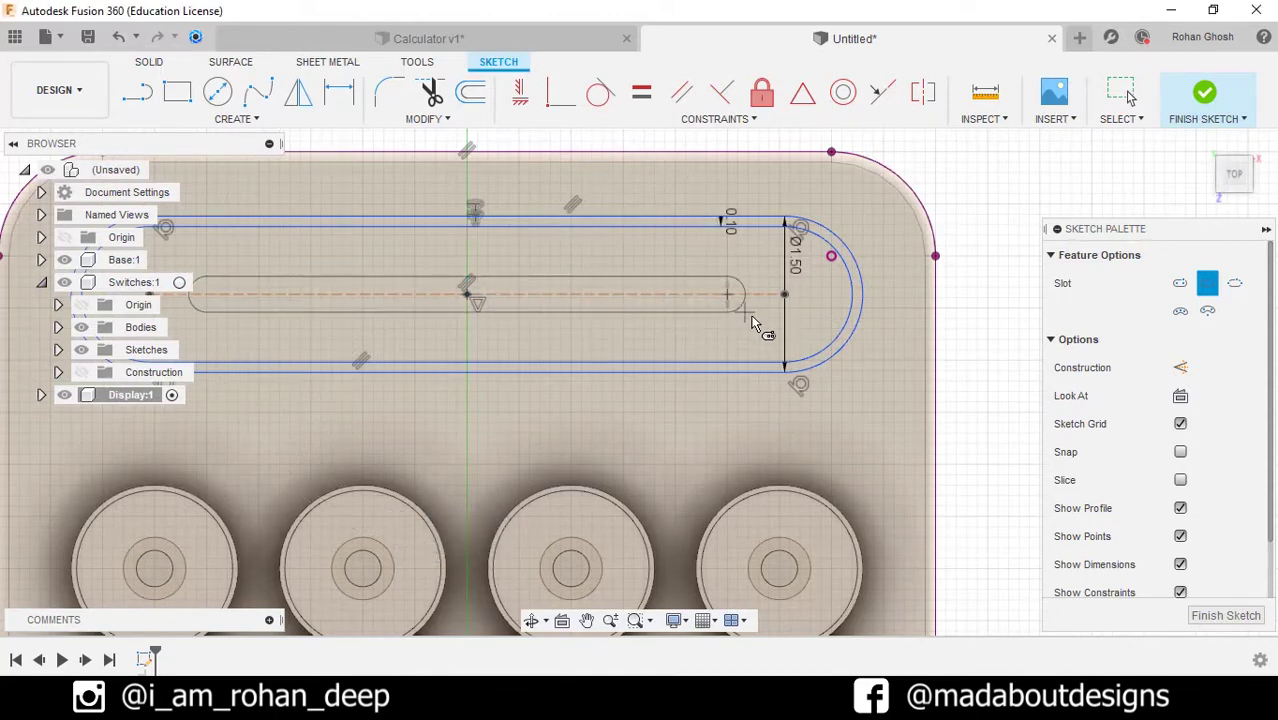
{"action": "type", "text": ".5"}
{"action": "key", "text": "Tab"}
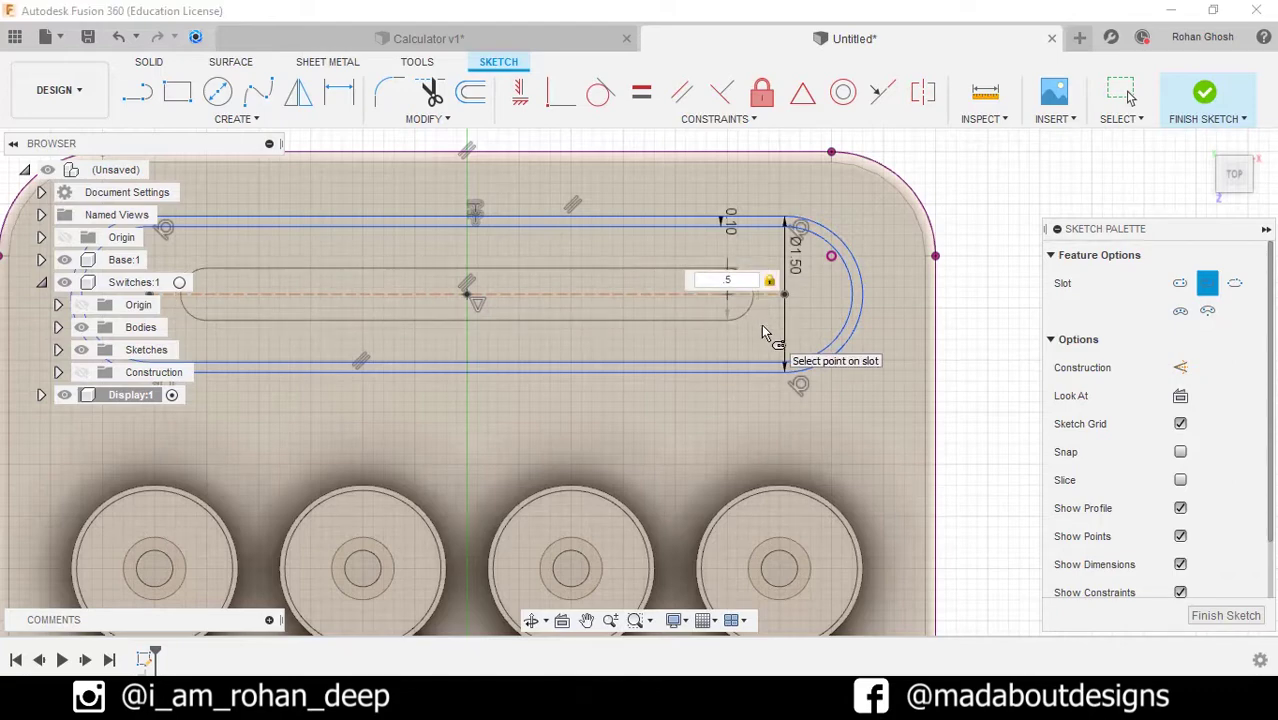
{"action": "left_click", "coordinate": [745, 338]}
{"action": "key", "text": "Escape"}
{"action": "scroll", "coordinate": [700, 300], "scroll_direction": "down", "scroll_amount": 3}
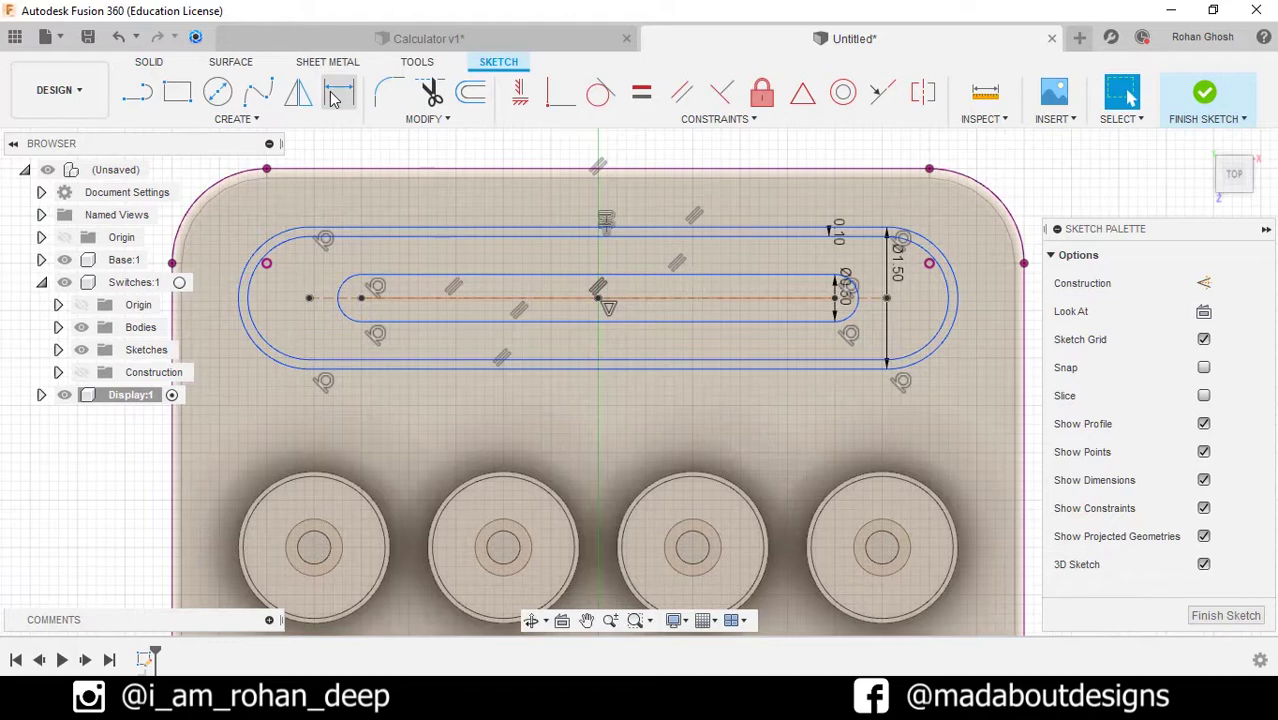
Step: Dimension the slot centreline 1.5 cm from the base's upper edge and finish the sketch
{"action": "left_click", "coordinate": [338, 95]}
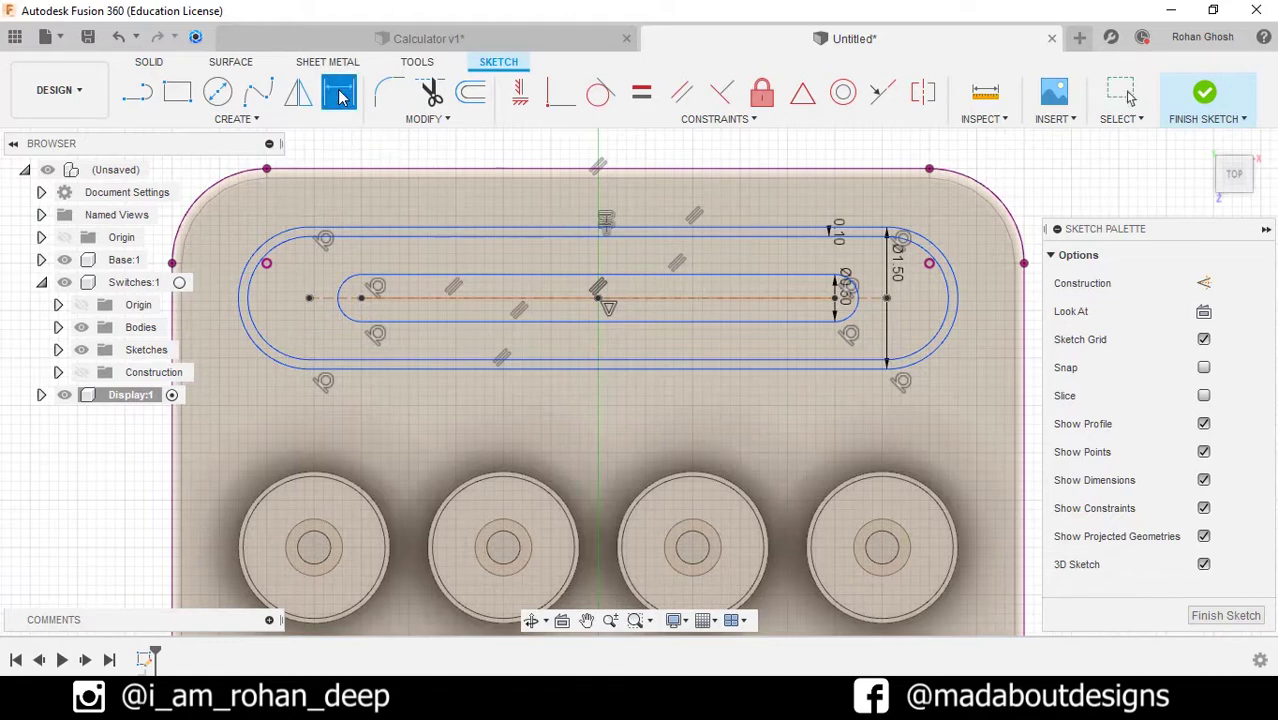
{"action": "left_click", "coordinate": [362, 299]}
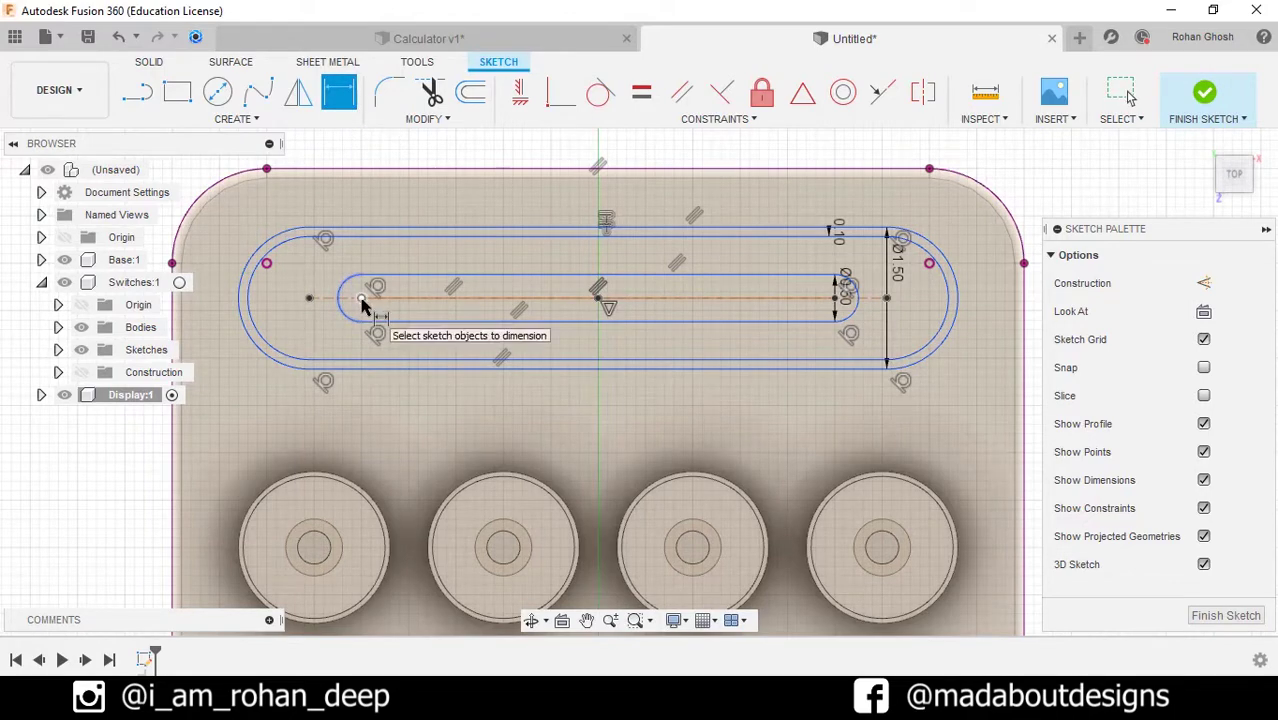
{"action": "left_click", "coordinate": [366, 171]}
{"action": "middle_click_drag", "start_coordinate": [402, 272], "coordinate": [641, 284]}
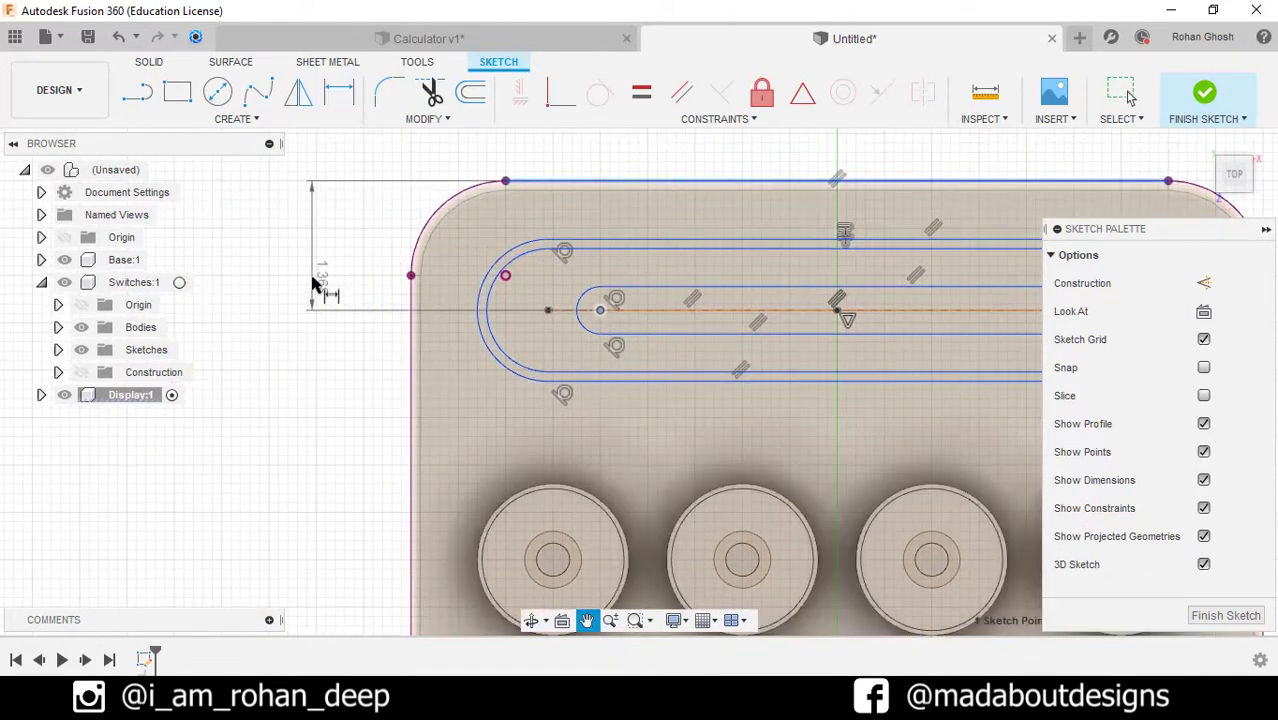
{"action": "left_click", "coordinate": [420, 286]}
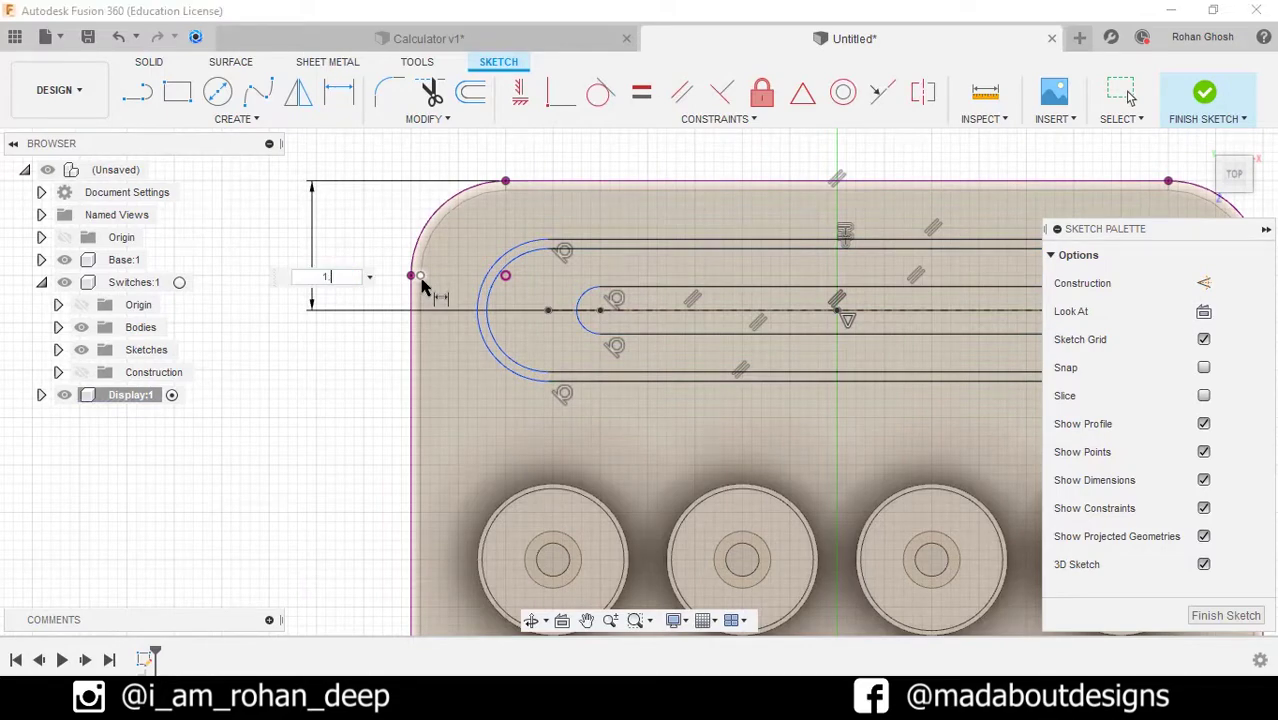
{"action": "key", "text": "Return"}
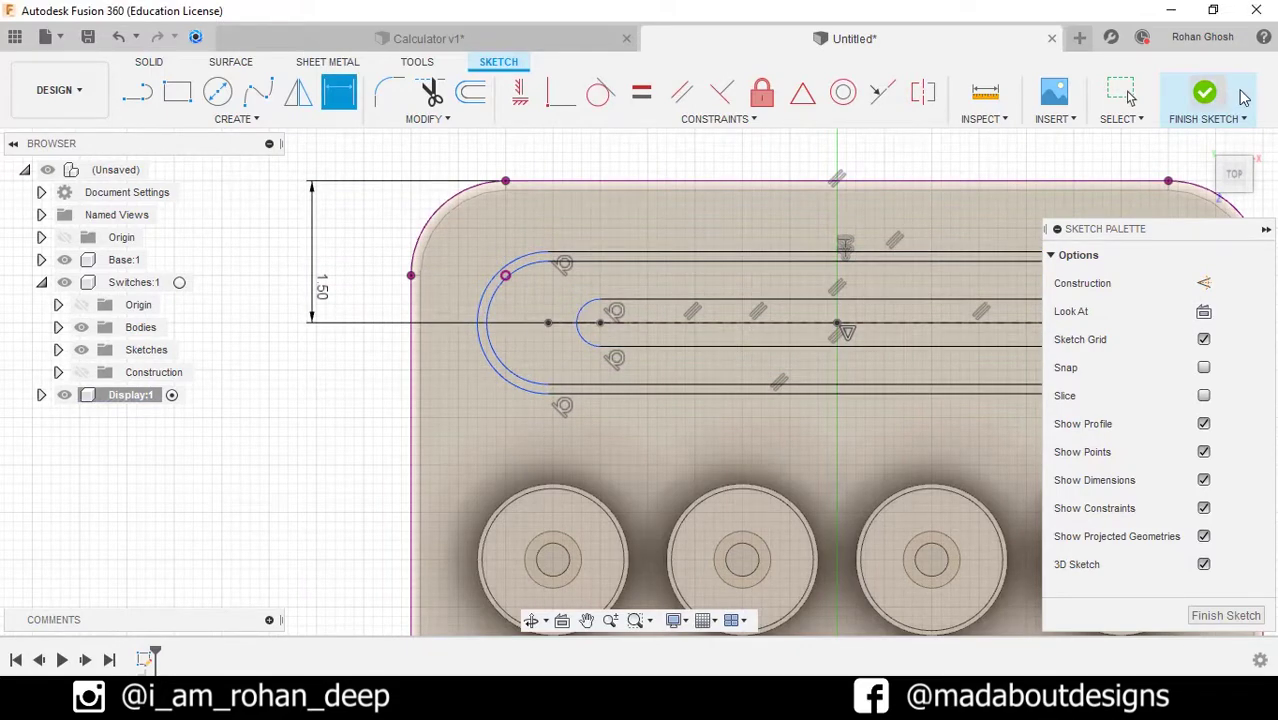
{"action": "left_click", "coordinate": [1206, 93]}
Step: Extrude only the inner slot profile 0.4 cm as a new body
{"action": "scroll", "coordinate": [830, 302], "scroll_direction": "up", "scroll_amount": 5}
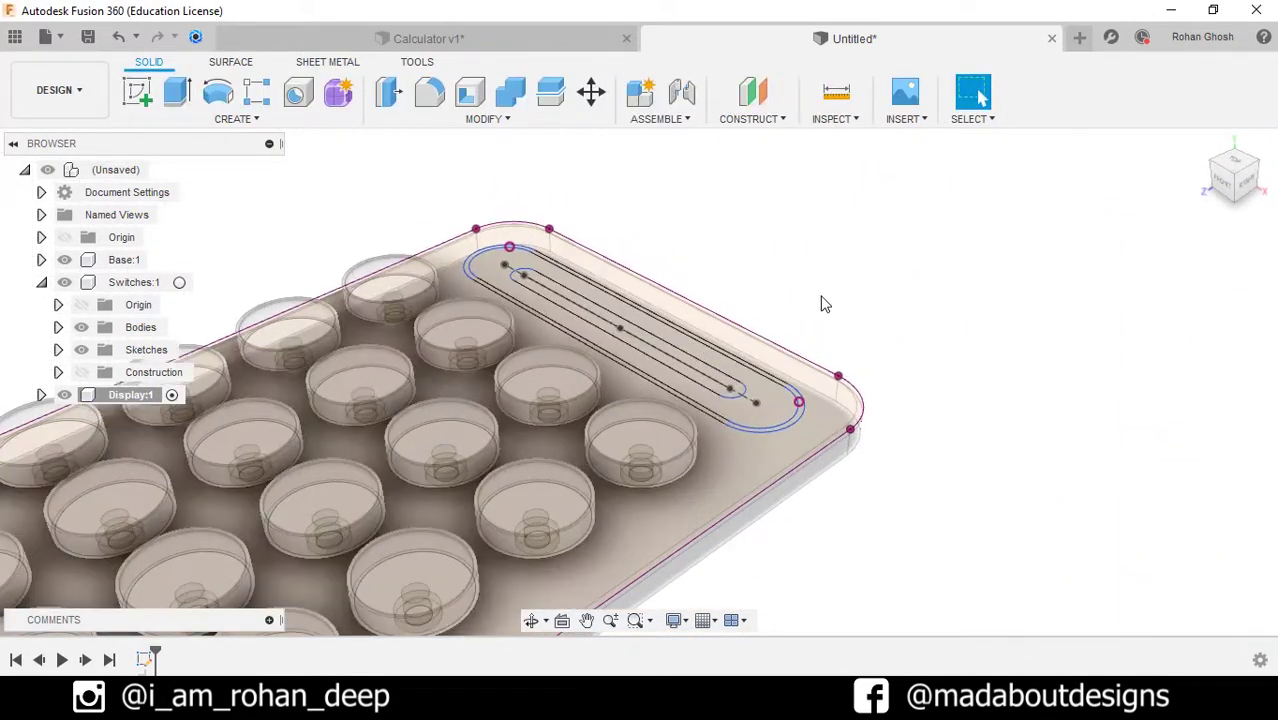
{"action": "left_click", "coordinate": [187, 91]}
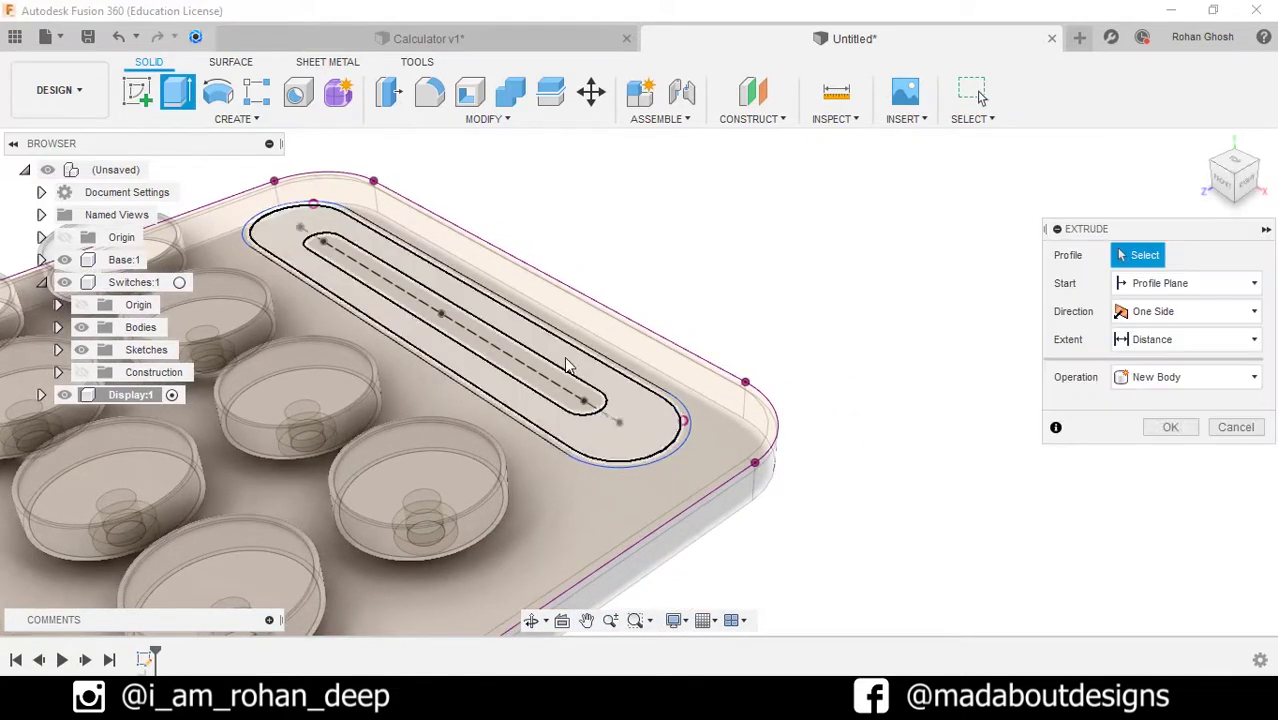
{"action": "scroll", "coordinate": [658, 482], "scroll_direction": "up", "scroll_amount": 3}
{"action": "left_click", "coordinate": [633, 471]}
{"action": "left_click", "coordinate": [590, 432]}
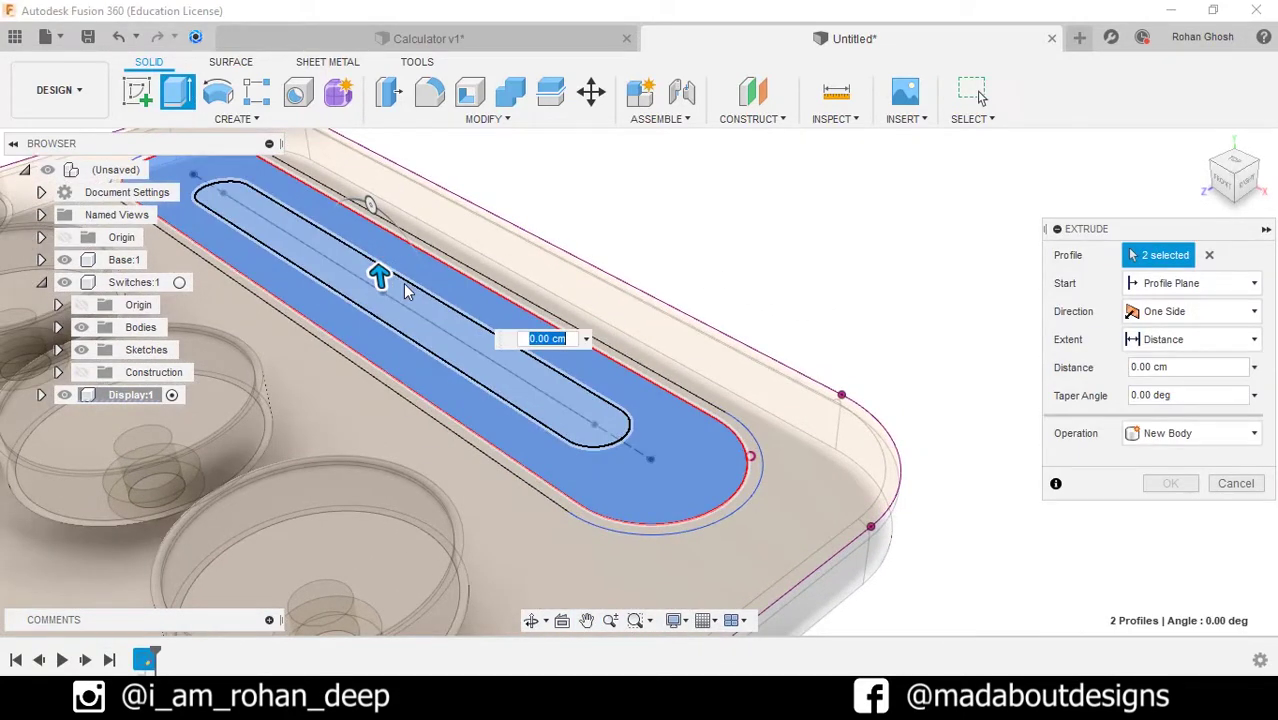
{"action": "left_click", "coordinate": [422, 279]}
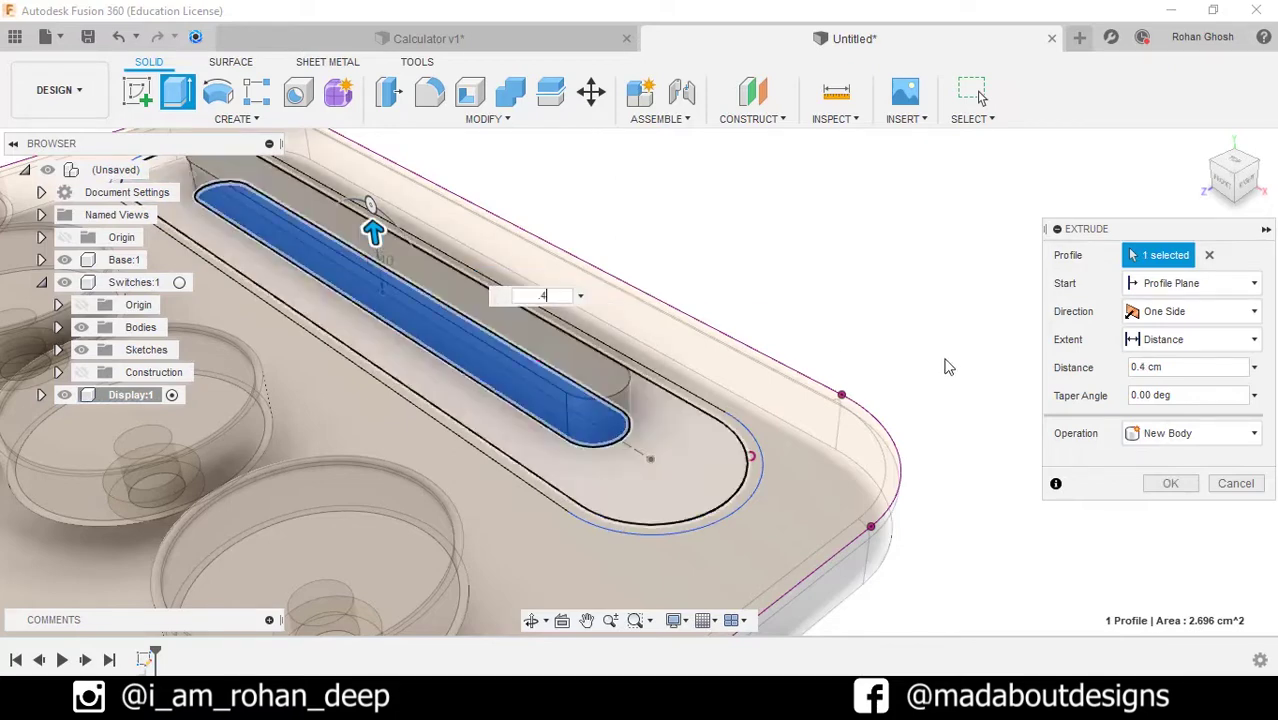
{"action": "left_click", "coordinate": [1170, 484]}
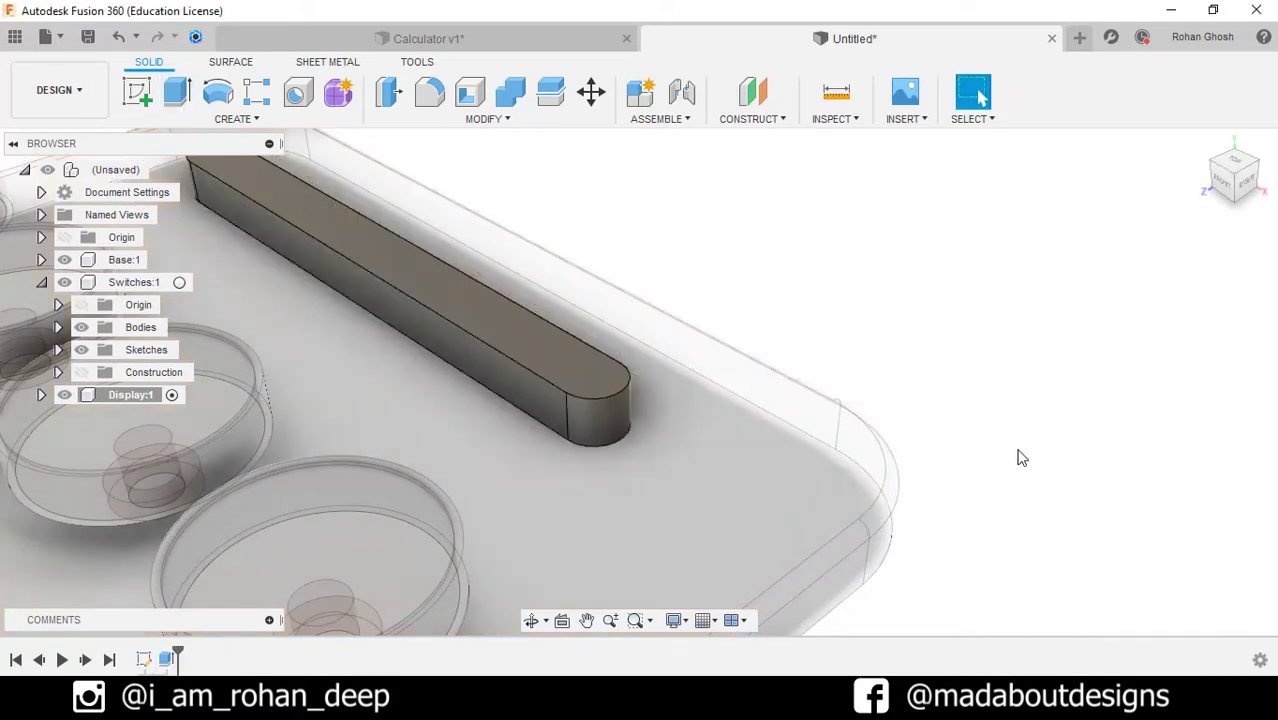
Step: Make the Display component's slot sketch visible and collapse the Switches component's contents
{"action": "left_click", "coordinate": [41, 395]}
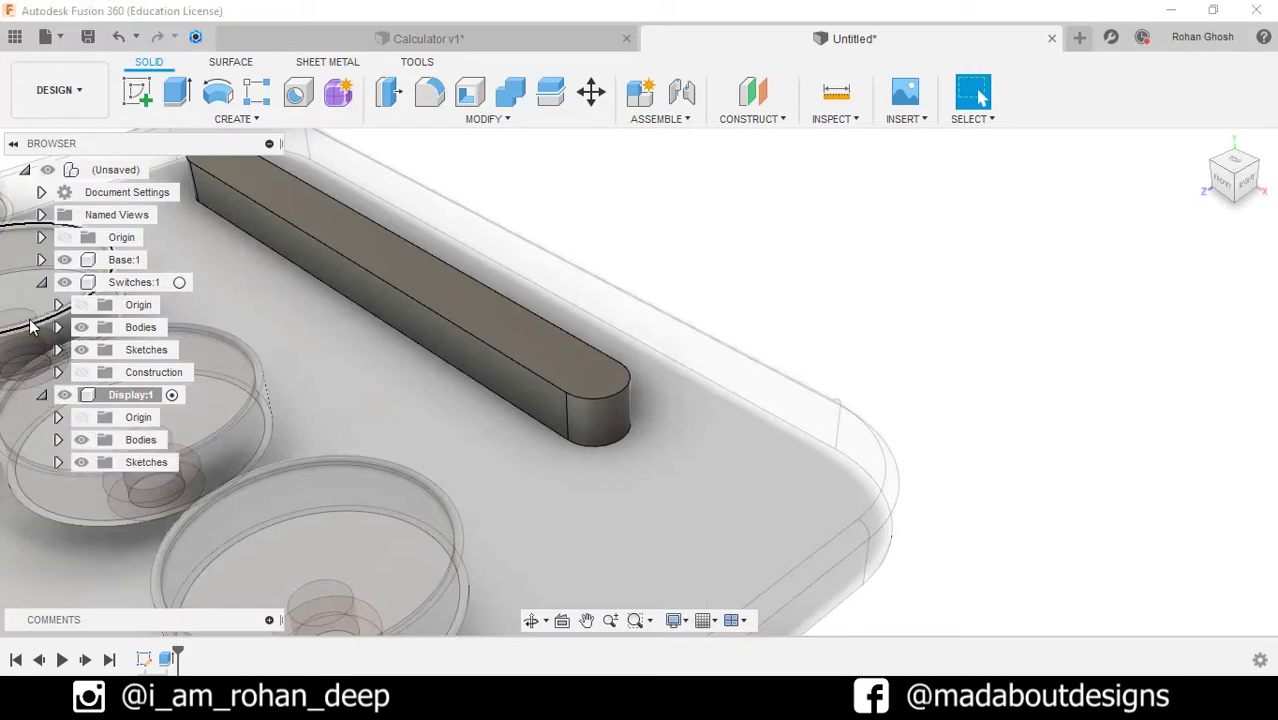
{"action": "left_click", "coordinate": [41, 283]}
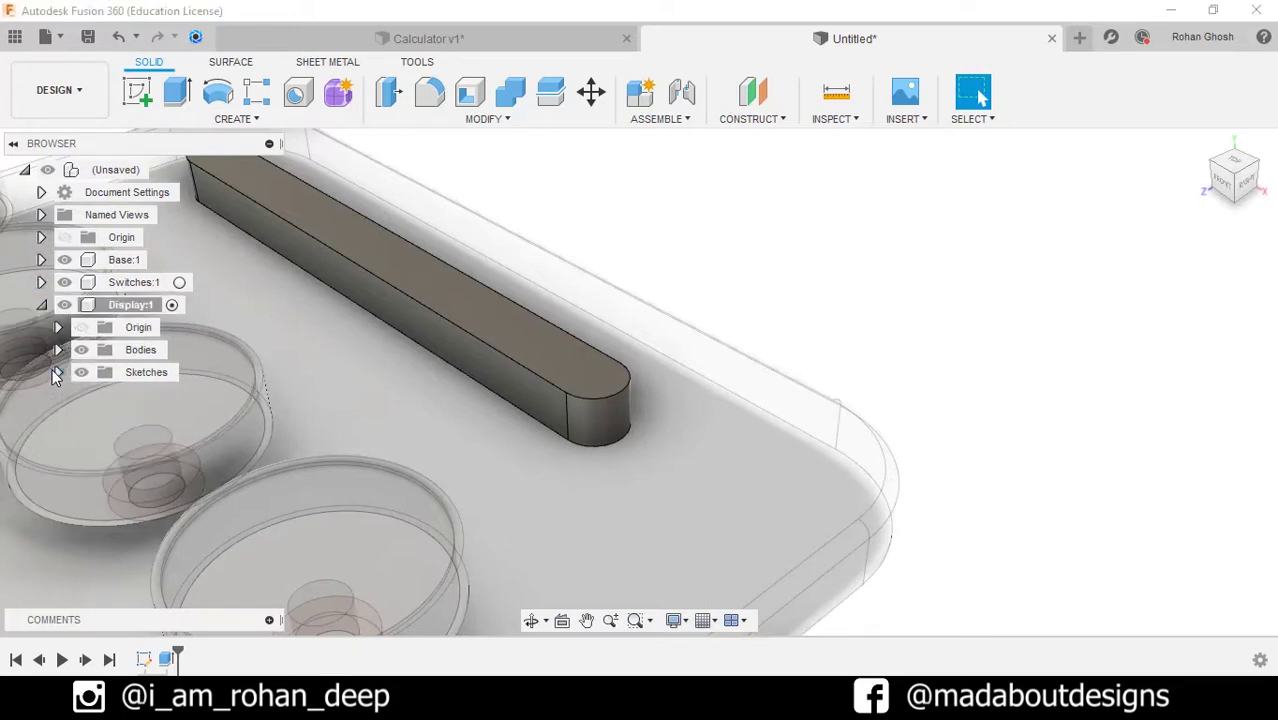
{"action": "left_click", "coordinate": [57, 372]}
{"action": "left_click", "coordinate": [98, 394]}
{"action": "scroll", "coordinate": [763, 255], "scroll_direction": "up", "scroll_amount": 1}
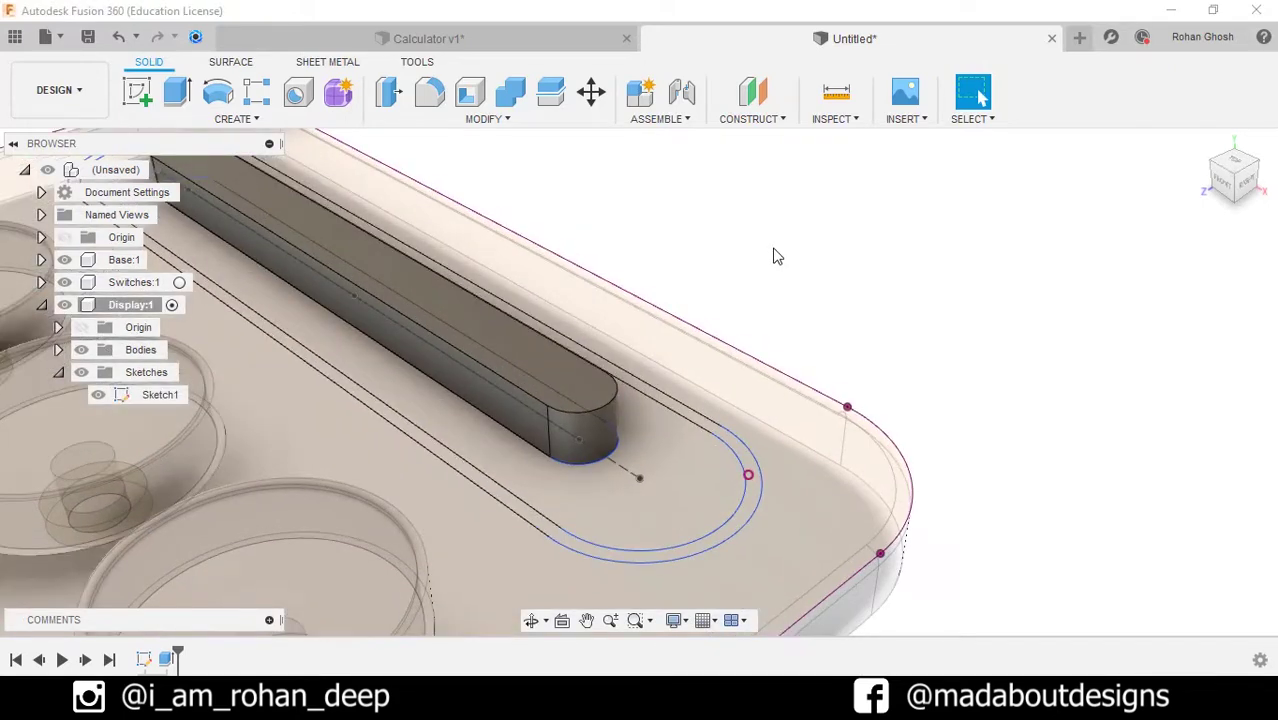
Step: Extrude the two inner slot profiles 0.35 cm as a new body, starting from the top face of the small slot body
{"action": "key", "text": "e"}
{"action": "middle_click_drag", "start_coordinate": [842, 380], "coordinate": [832, 334]}
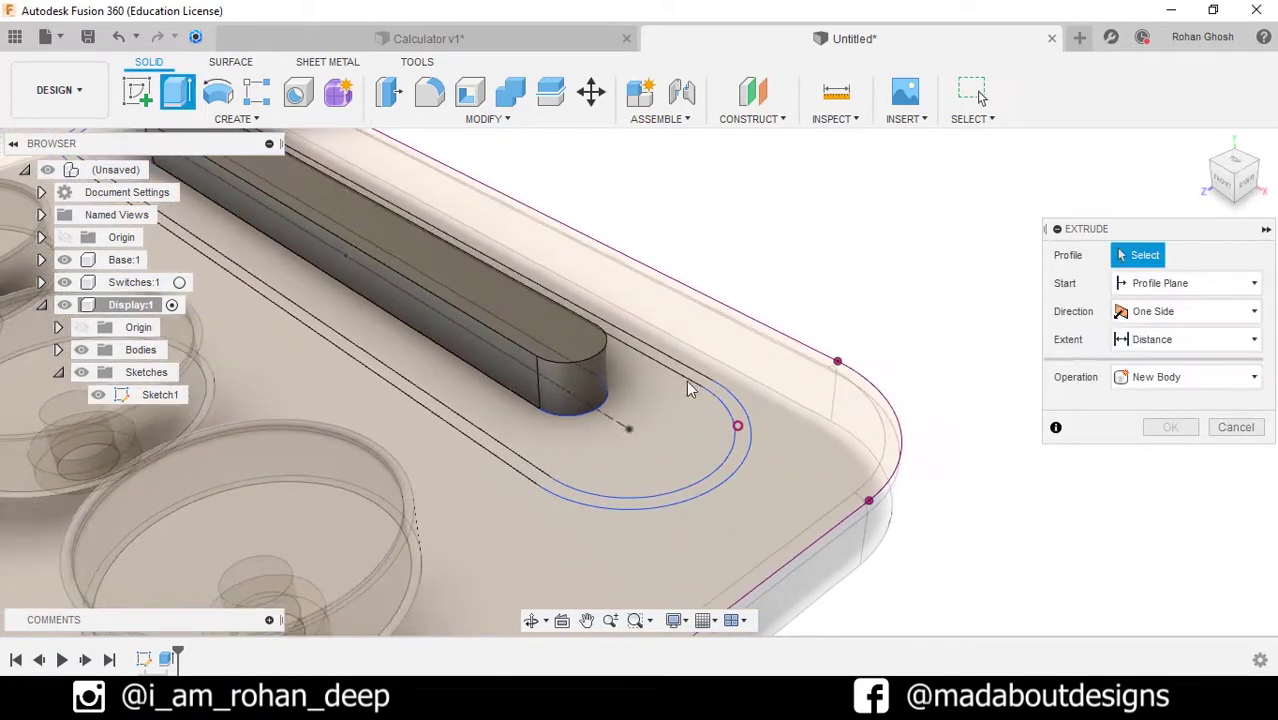
{"action": "left_click", "coordinate": [645, 422]}
{"action": "left_click", "coordinate": [594, 412]}
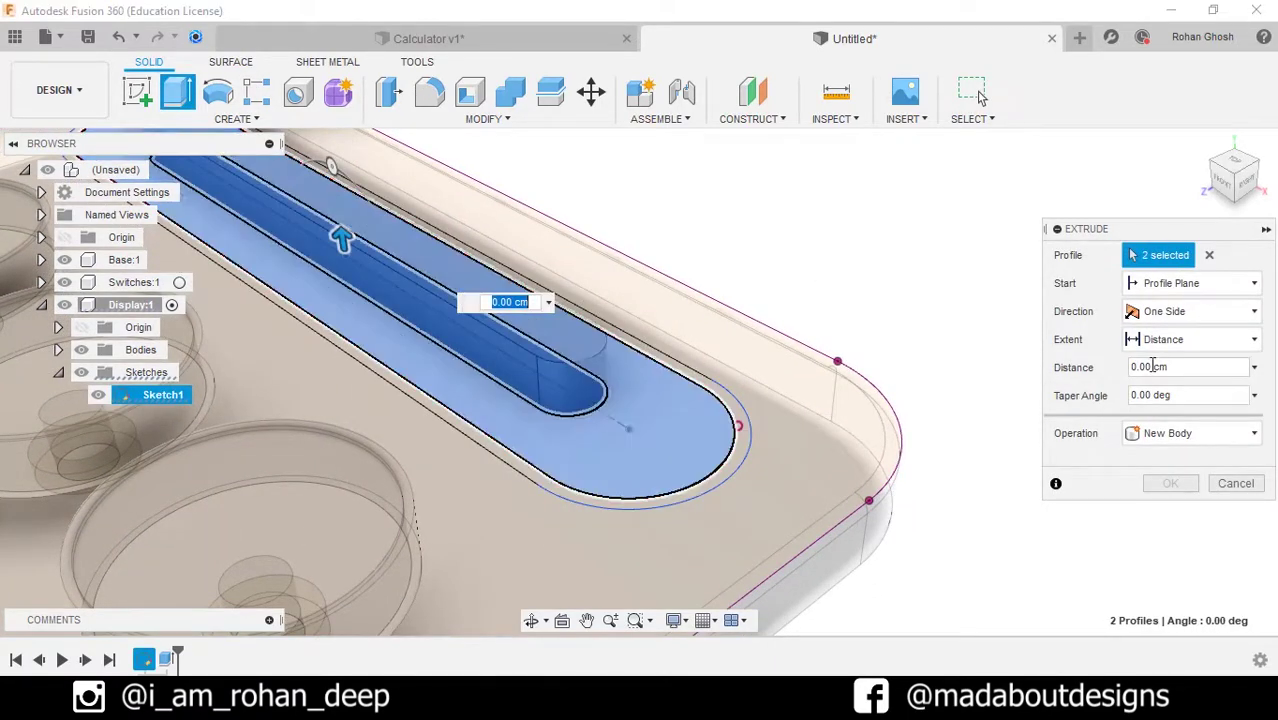
{"action": "left_click", "coordinate": [1190, 284]}
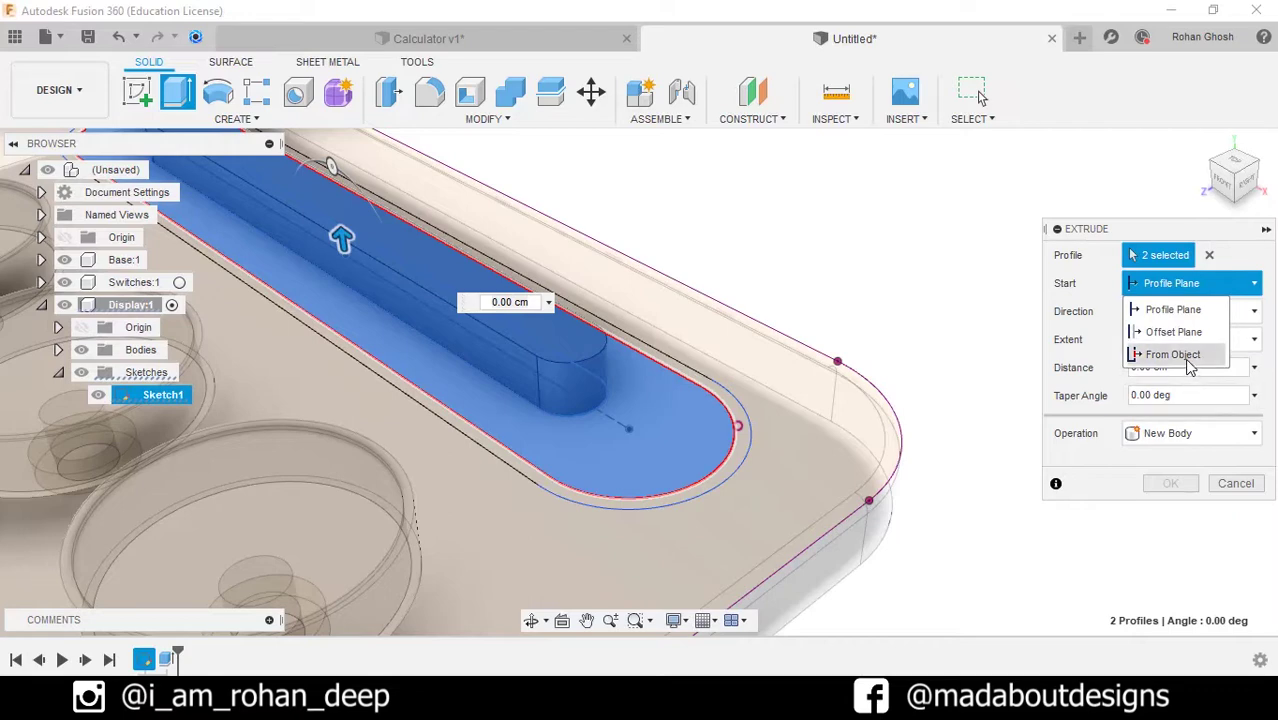
{"action": "left_click", "coordinate": [1180, 354]}
{"action": "left_click", "coordinate": [570, 347]}
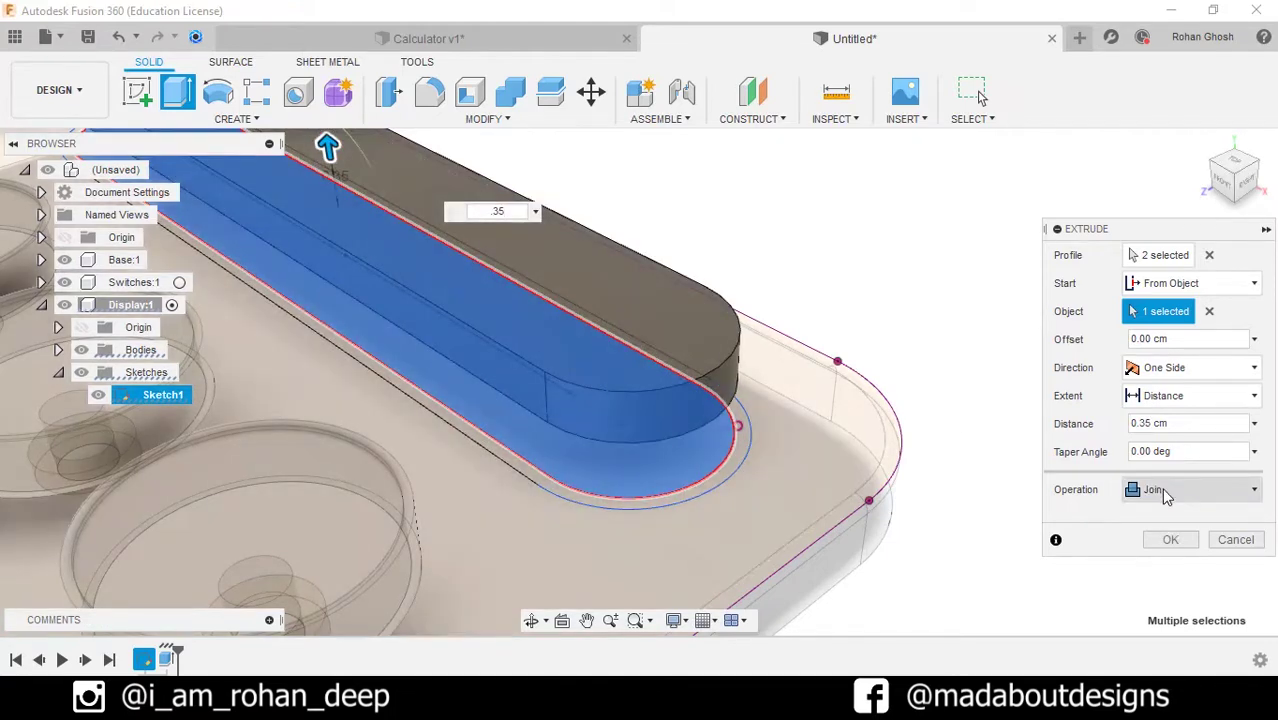
{"action": "left_click", "coordinate": [1161, 491]}
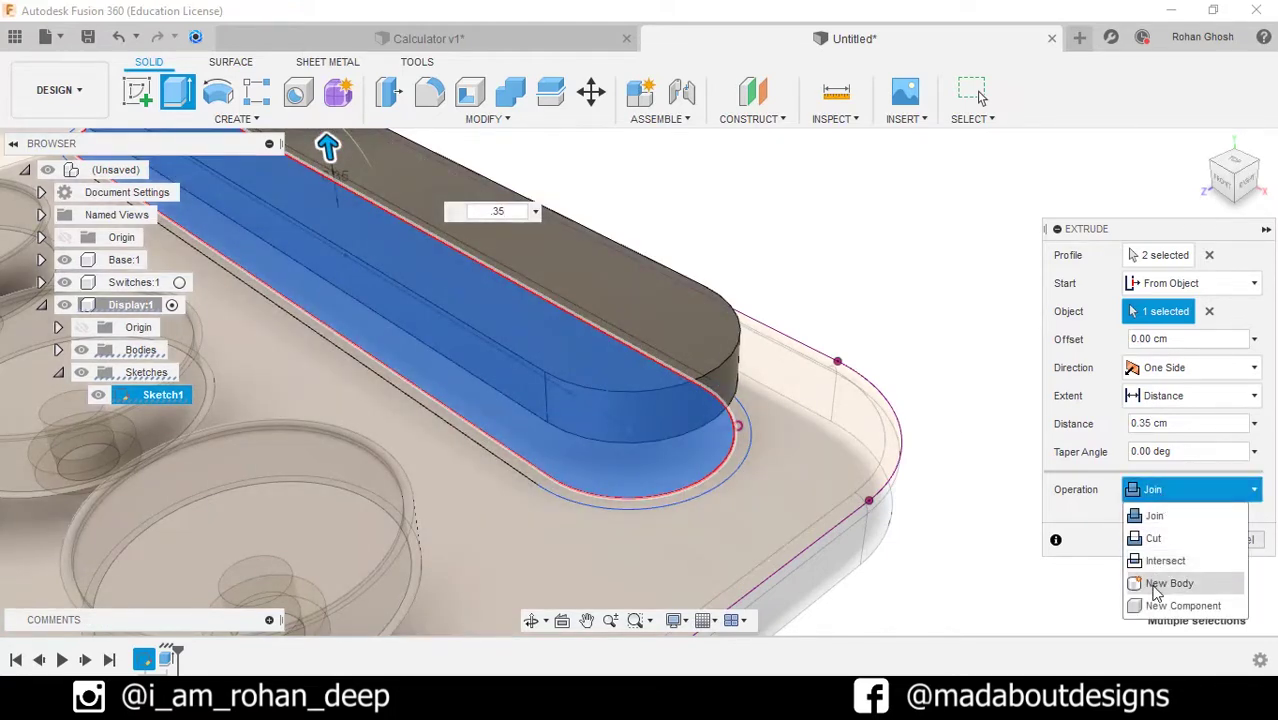
{"action": "left_click", "coordinate": [1157, 590]}
{"action": "left_click", "coordinate": [1164, 538]}
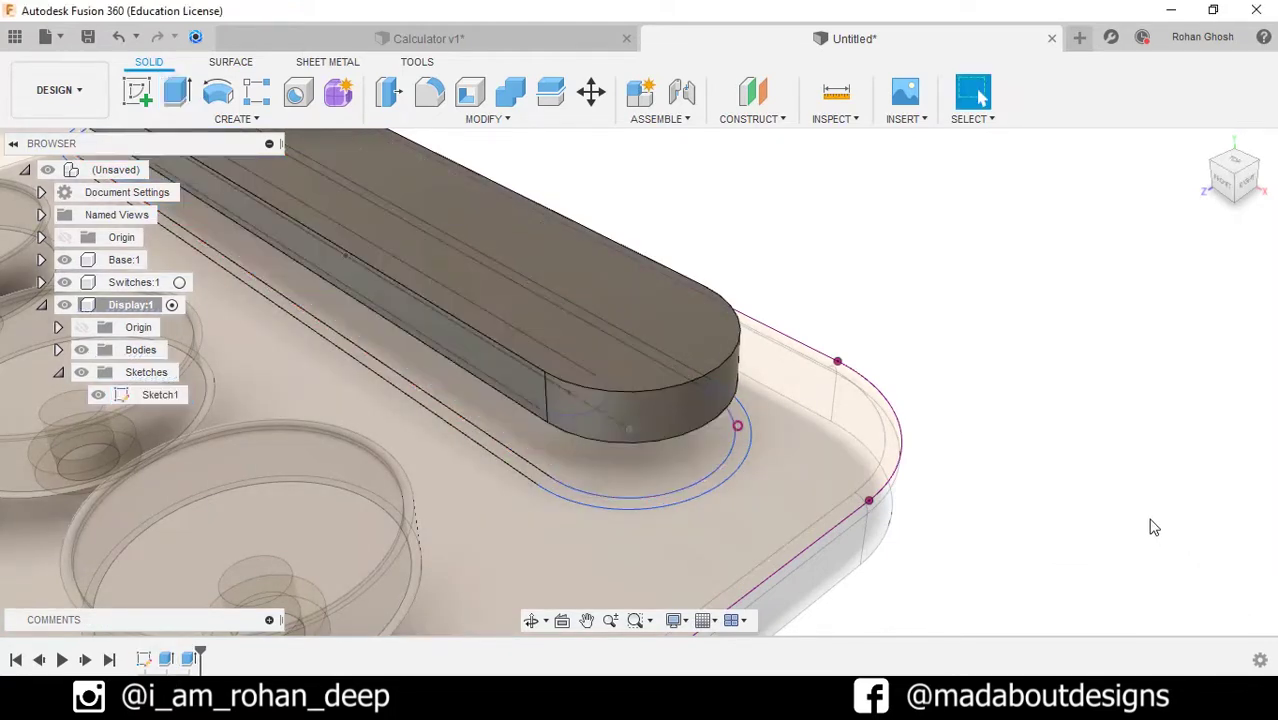
Step: Extrude the thin outer ring profile 0.4 cm as a new body, starting from the underside of the wide display body
{"action": "left_click", "coordinate": [176, 91]}
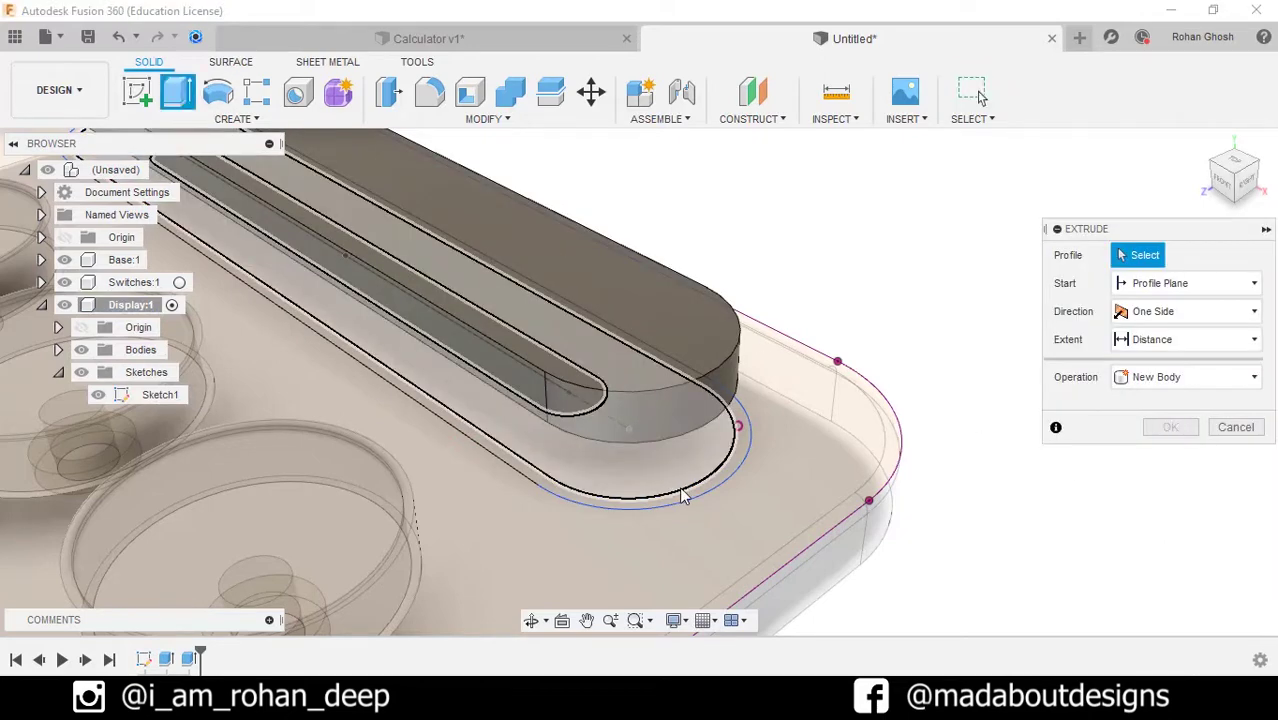
{"action": "left_click", "coordinate": [688, 508]}
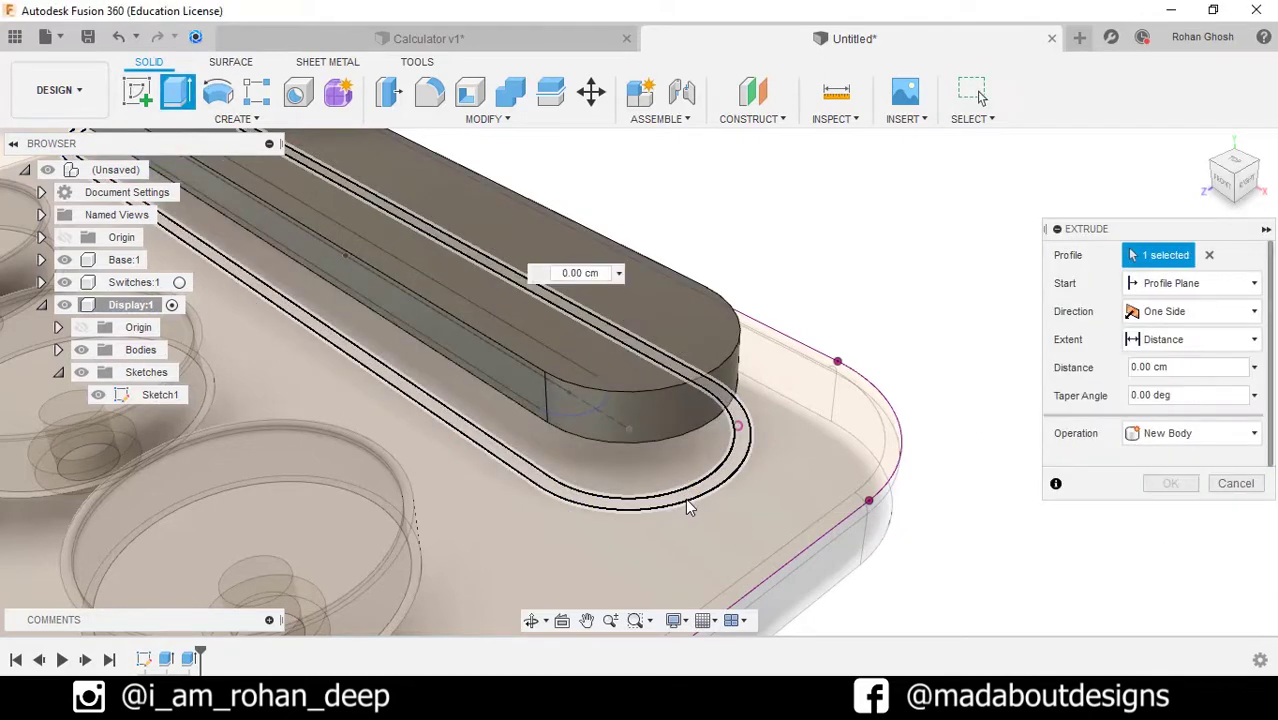
{"action": "left_click", "coordinate": [1178, 290]}
{"action": "left_click", "coordinate": [1170, 355]}
{"action": "middle_click_drag", "start_coordinate": [946, 309], "coordinate": [742, 285], "text": "shift"}
{"action": "left_click", "coordinate": [690, 314]}
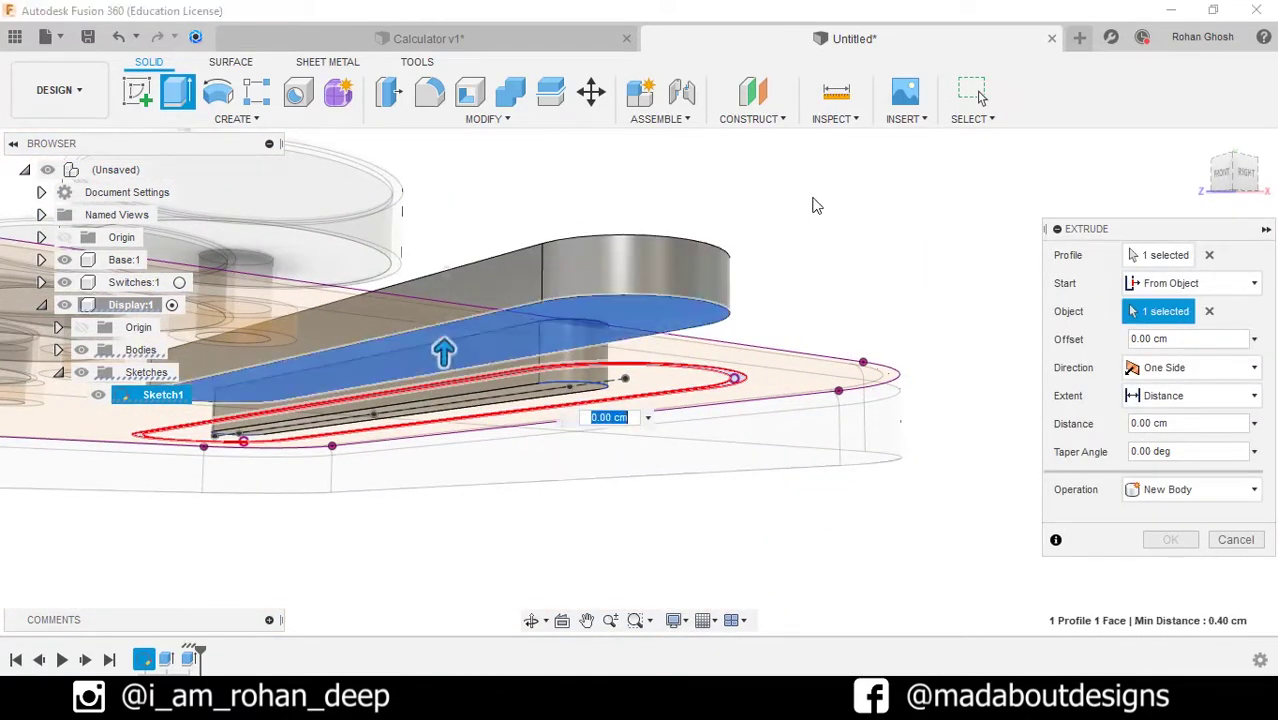
{"action": "middle_click_drag", "start_coordinate": [819, 205], "coordinate": [838, 288], "text": "shift"}
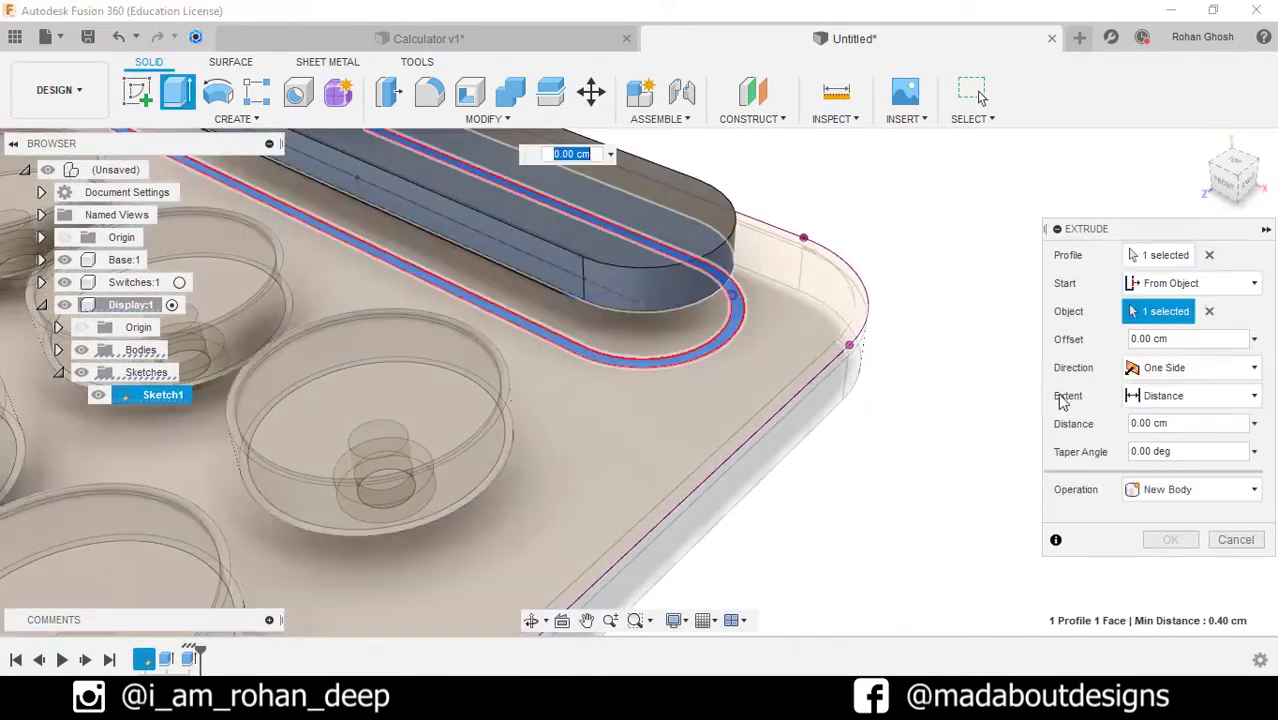
{"action": "left_click", "coordinate": [1192, 423]}
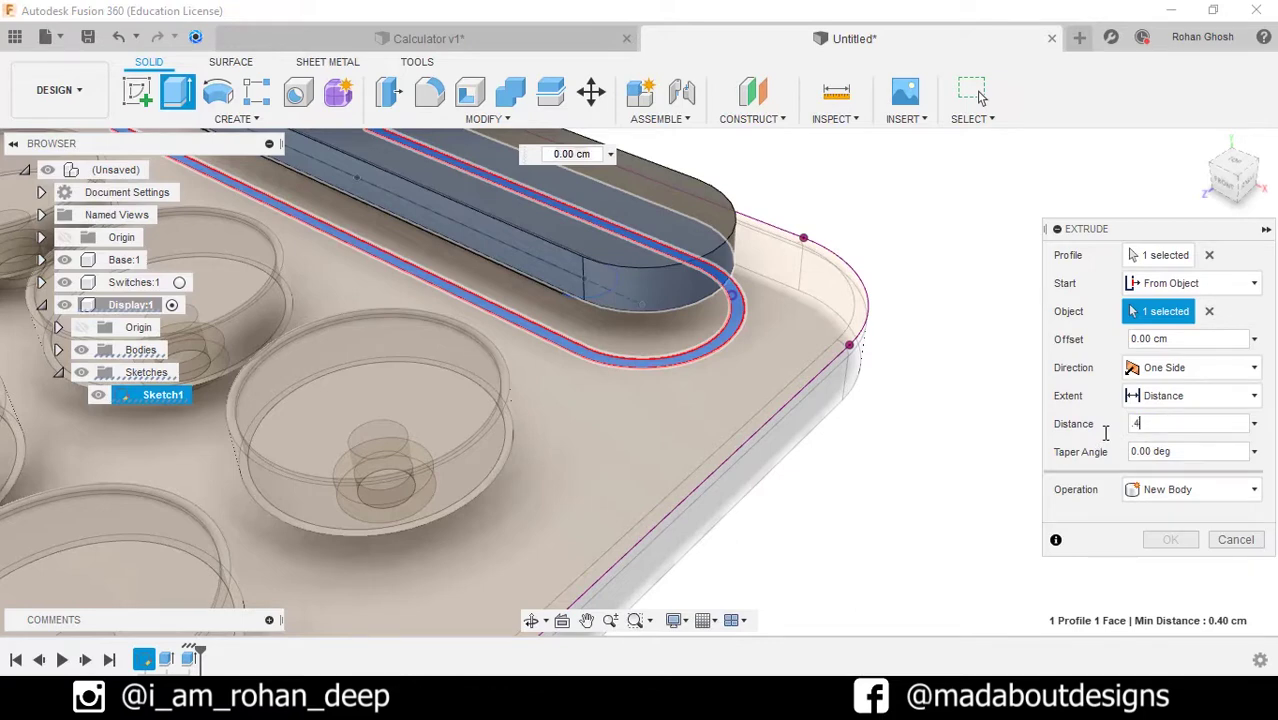
{"action": "type", "text": ".4"}
{"action": "left_click", "coordinate": [1192, 489]}
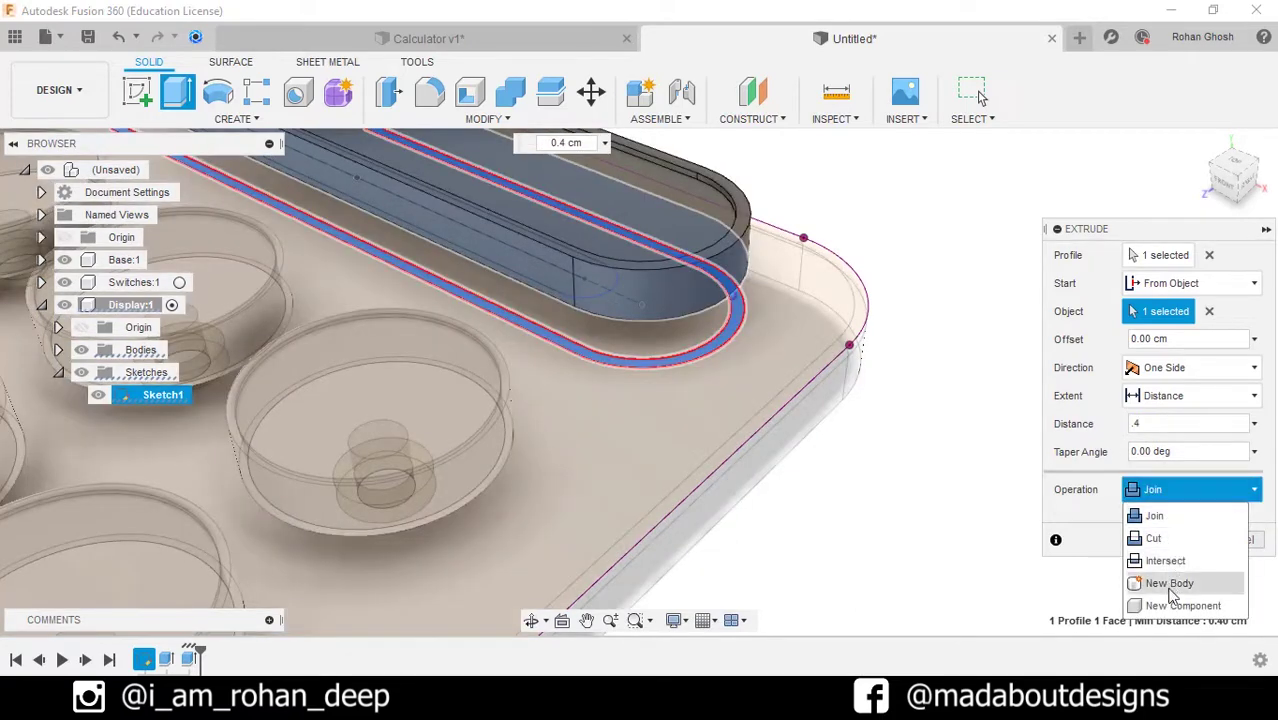
{"action": "left_click", "coordinate": [1169, 583]}
{"action": "left_click", "coordinate": [1171, 540]}
Step: Hide the Display component's sketches and collapse its contents
{"action": "scroll", "coordinate": [980, 442], "scroll_direction": "down", "scroll_amount": 3}
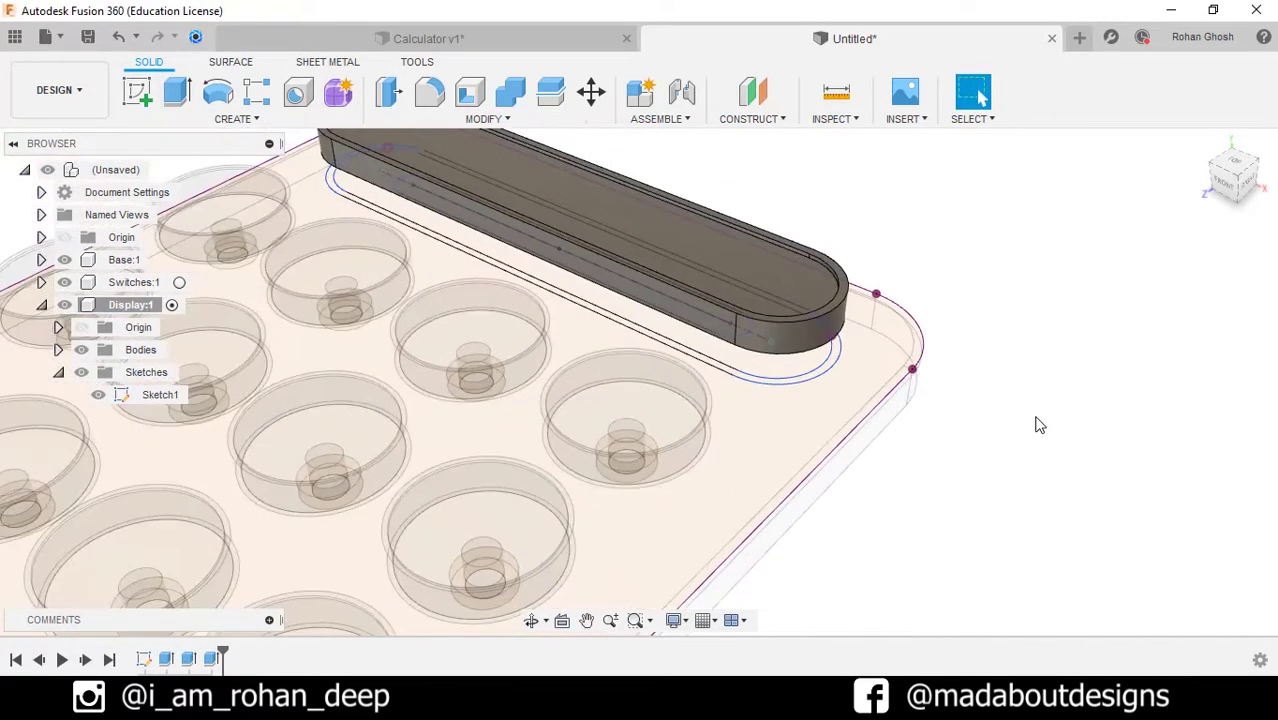
{"action": "scroll", "coordinate": [30, 330], "scroll_direction": "up", "scroll_amount": 3}
{"action": "left_click", "coordinate": [58, 372]}
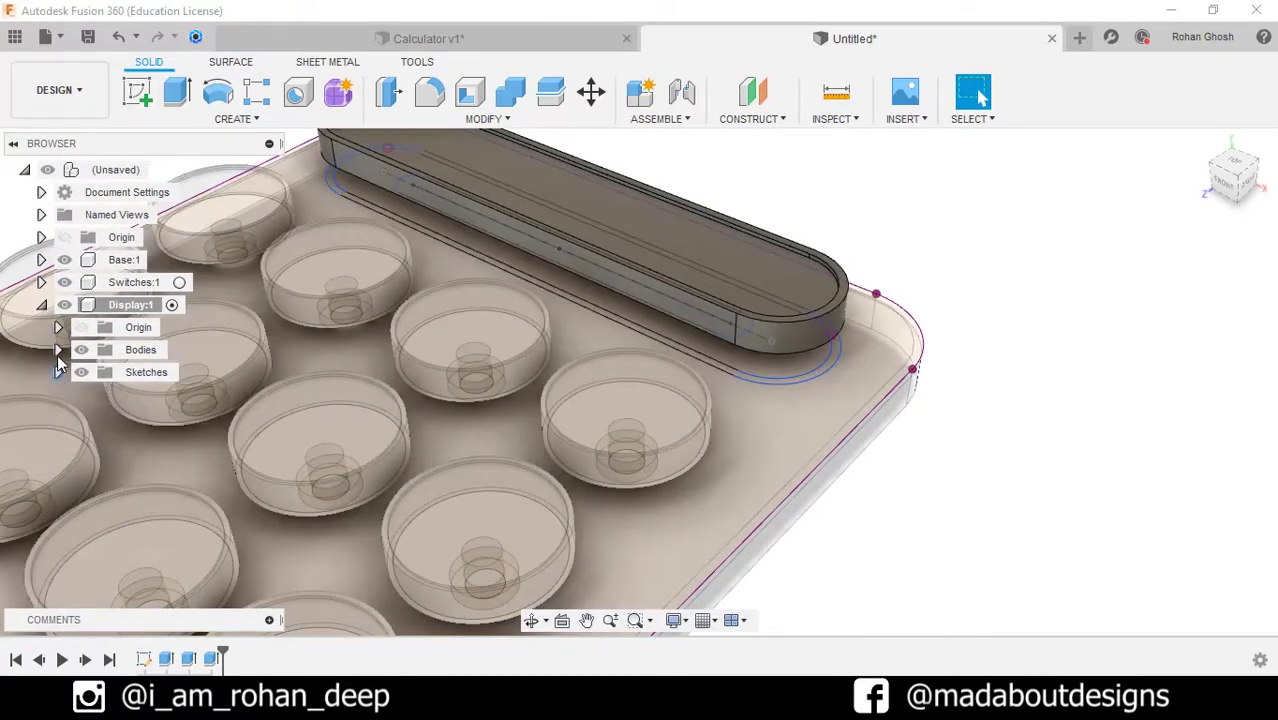
{"action": "left_click", "coordinate": [80, 372]}
{"action": "left_click", "coordinate": [41, 306]}
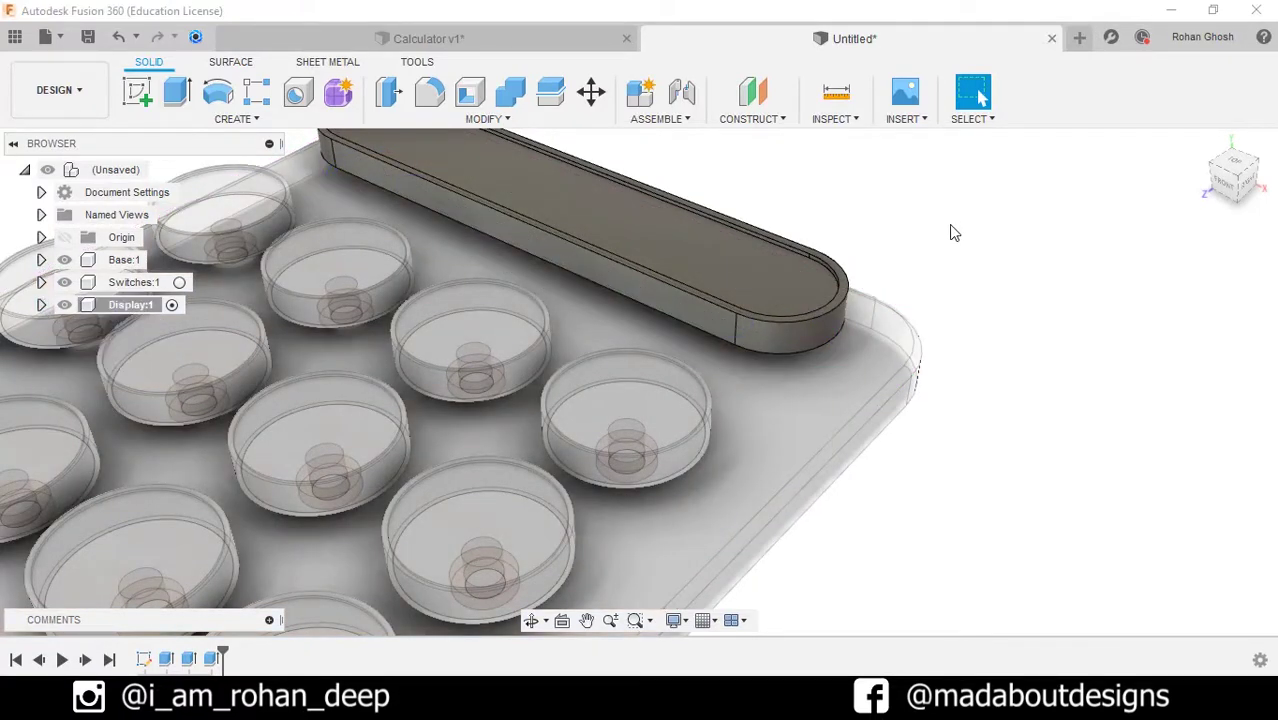
Step: Apply an all-edges rule fillet of 0.05 cm radius to the top face of the display's rim
{"action": "middle_click_drag", "start_coordinate": [958, 232], "coordinate": [970, 313]}
{"action": "key", "text": "f"}
{"action": "scroll", "coordinate": [538, 140], "scroll_direction": "up", "scroll_amount": 2}
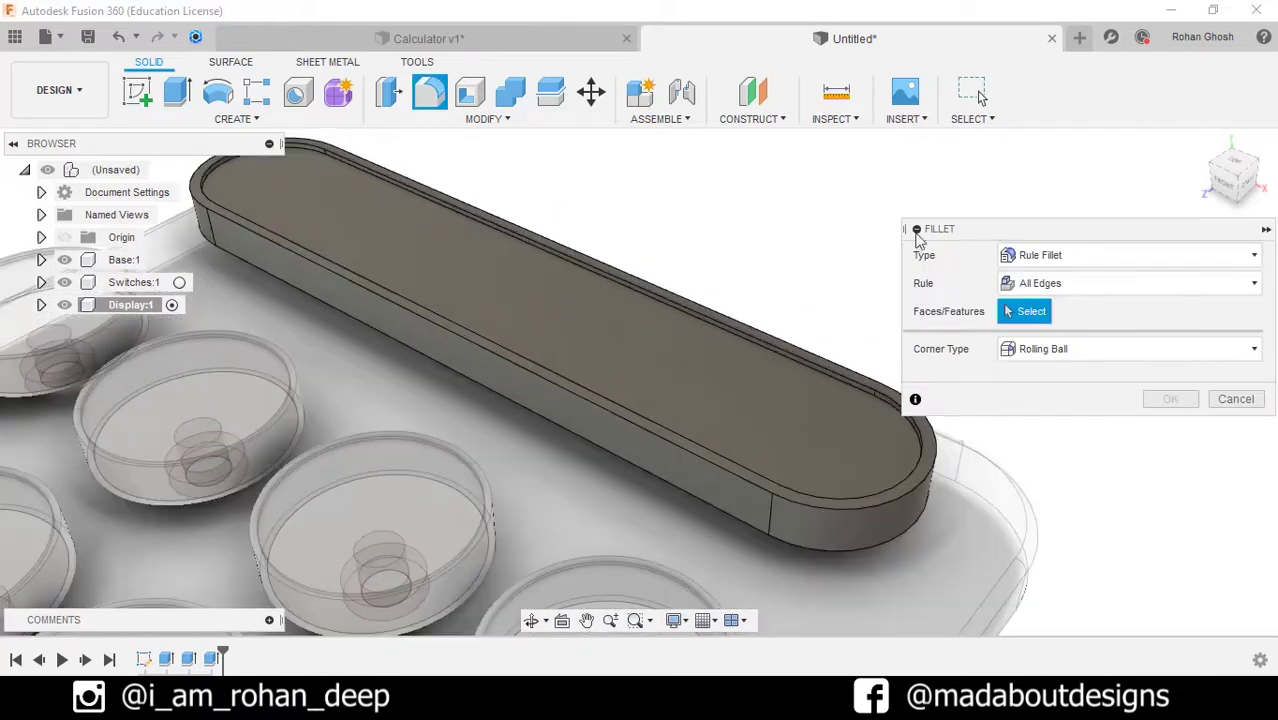
{"action": "left_click", "coordinate": [875, 376]}
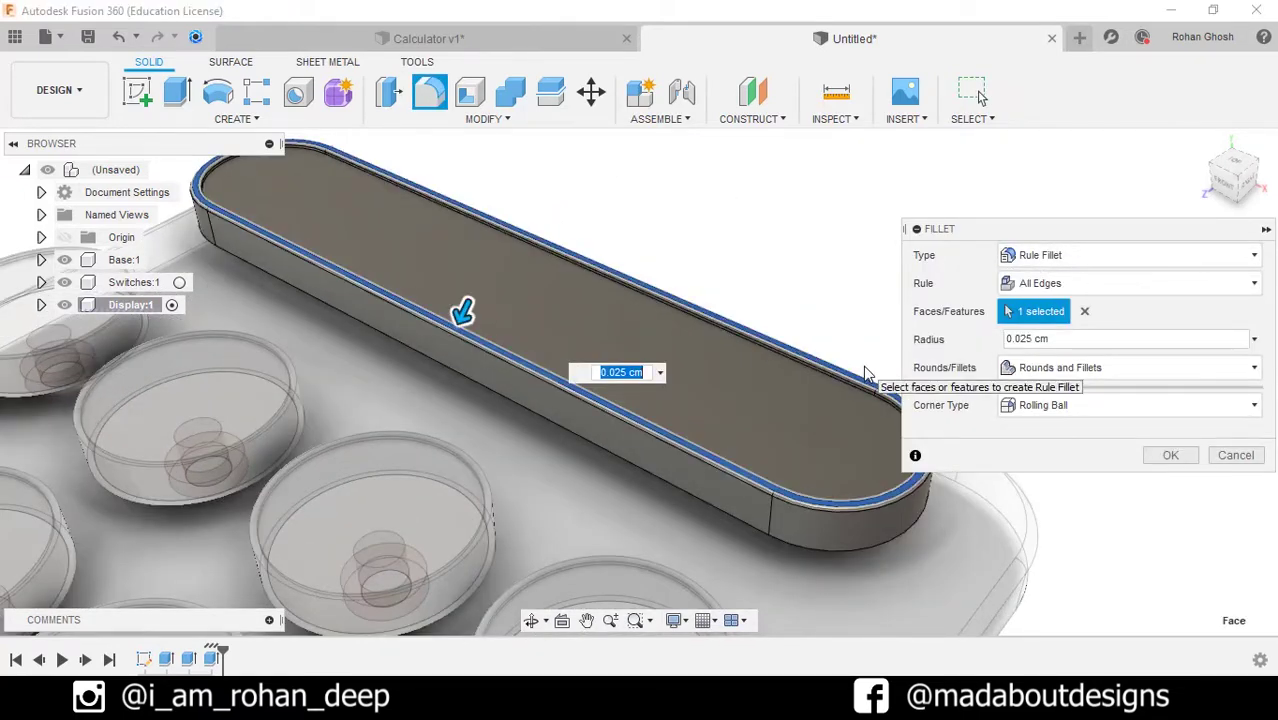
{"action": "type", "text": ".05"}
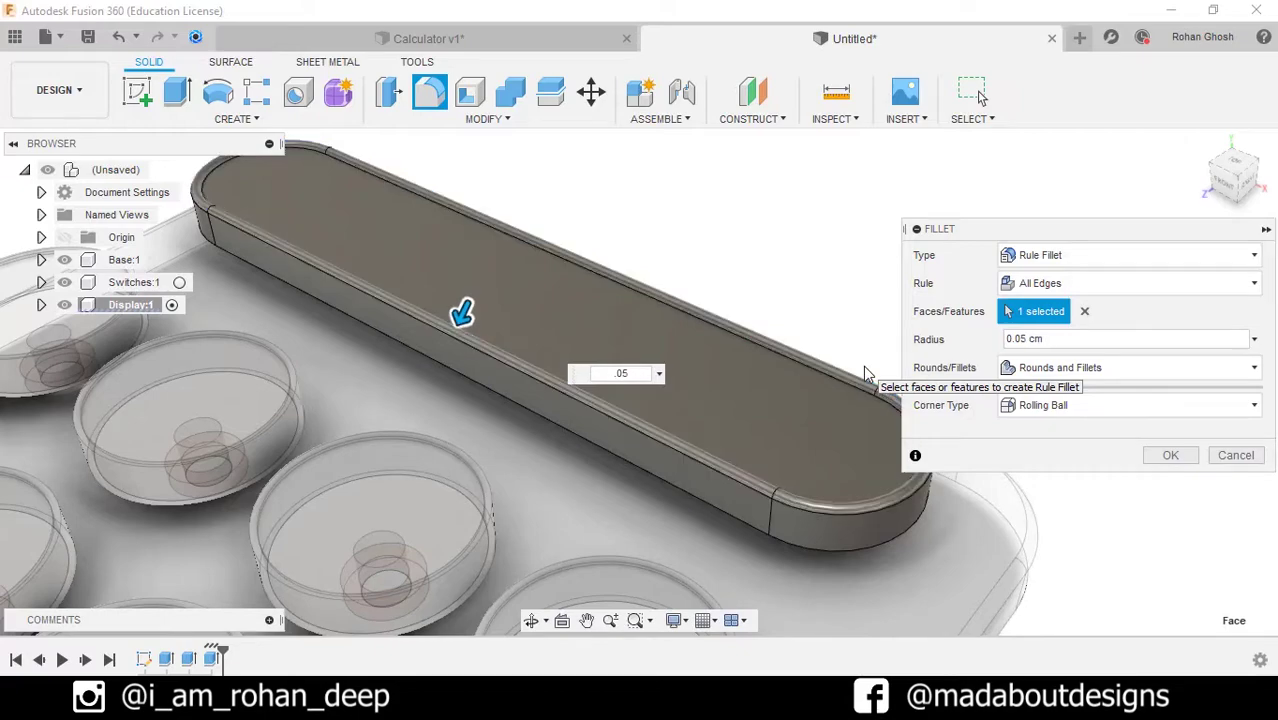
{"action": "left_click", "coordinate": [1168, 455]}
Step: Apply the yellow metallic paint appearance to the narrow slot body supporting the display
{"action": "scroll", "coordinate": [997, 358], "scroll_direction": "down", "scroll_amount": 5}
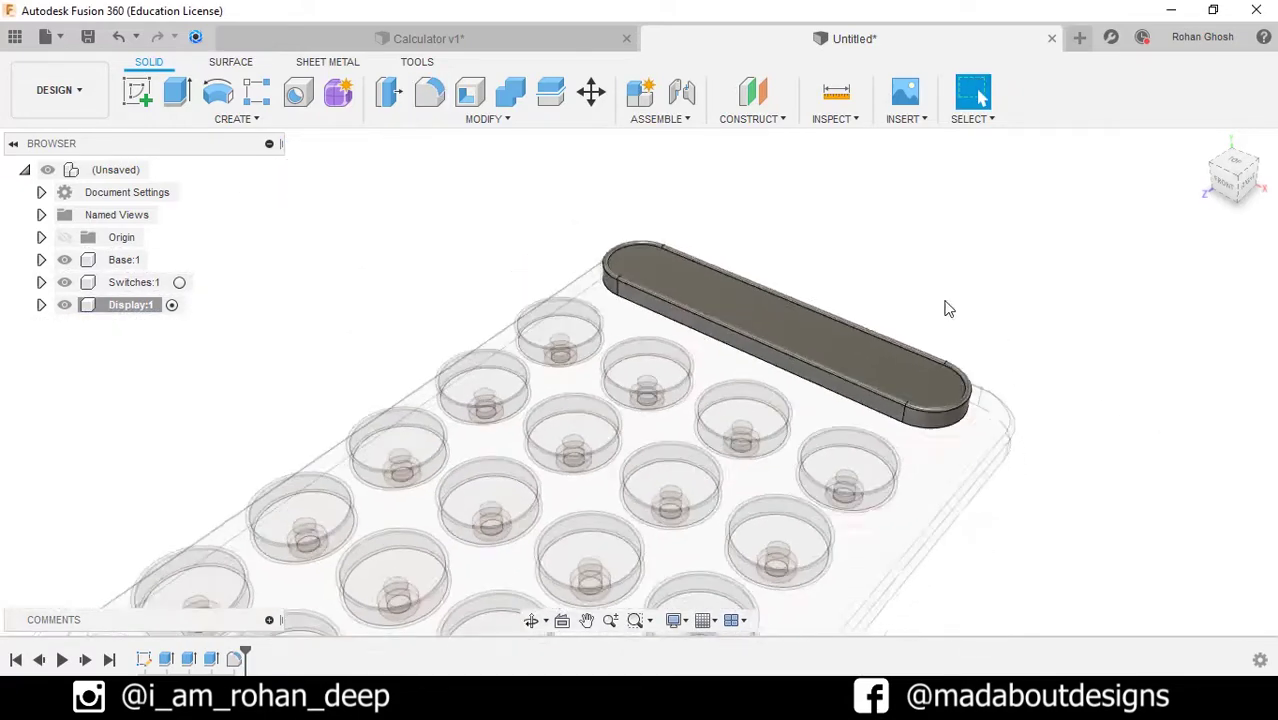
{"action": "middle_click_drag", "start_coordinate": [944, 305], "coordinate": [770, 297], "text": "shift"}
{"action": "key", "text": "a"}
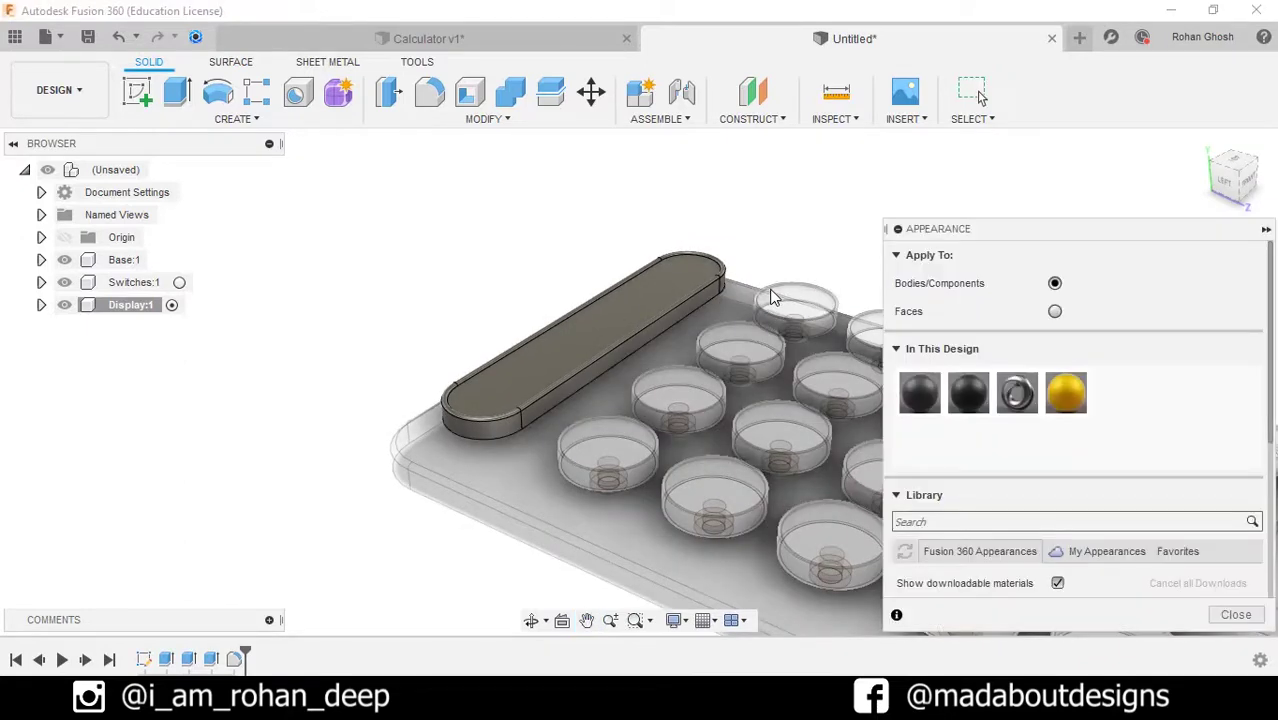
{"action": "scroll", "coordinate": [920, 372], "scroll_direction": "down", "scroll_amount": 1}
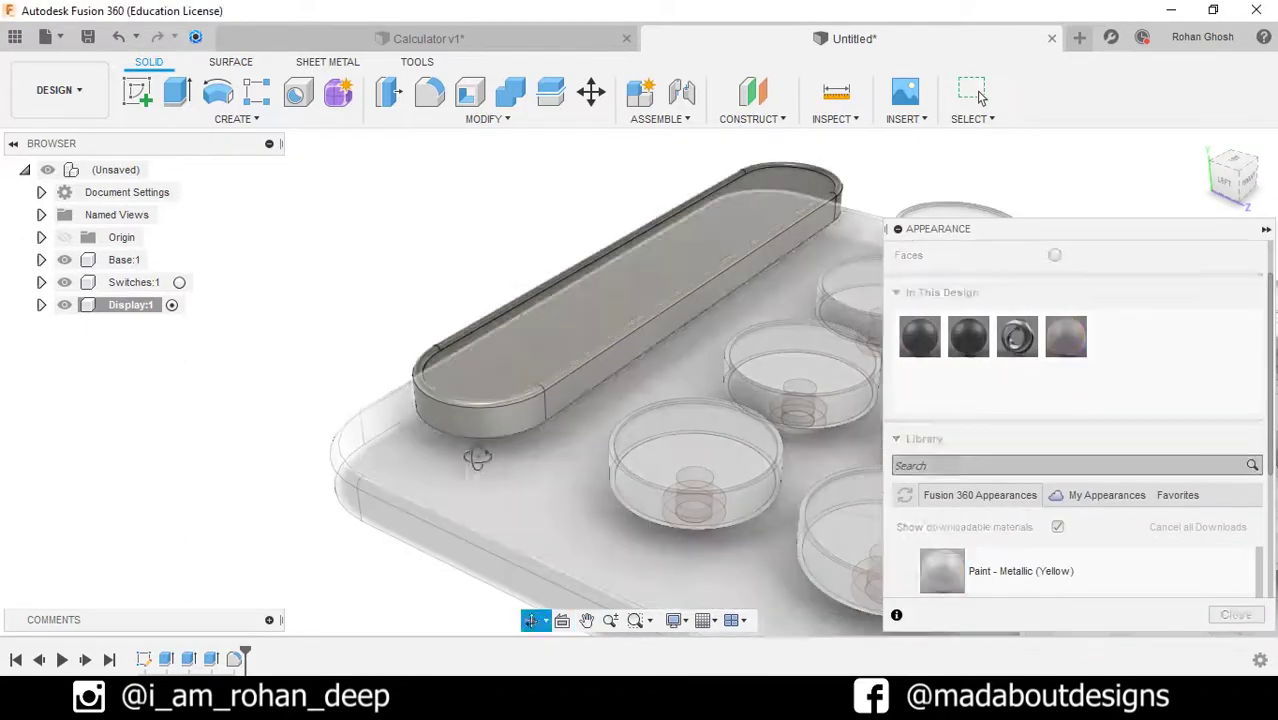
{"action": "left_click_drag", "start_coordinate": [476, 451], "coordinate": [570, 395]}
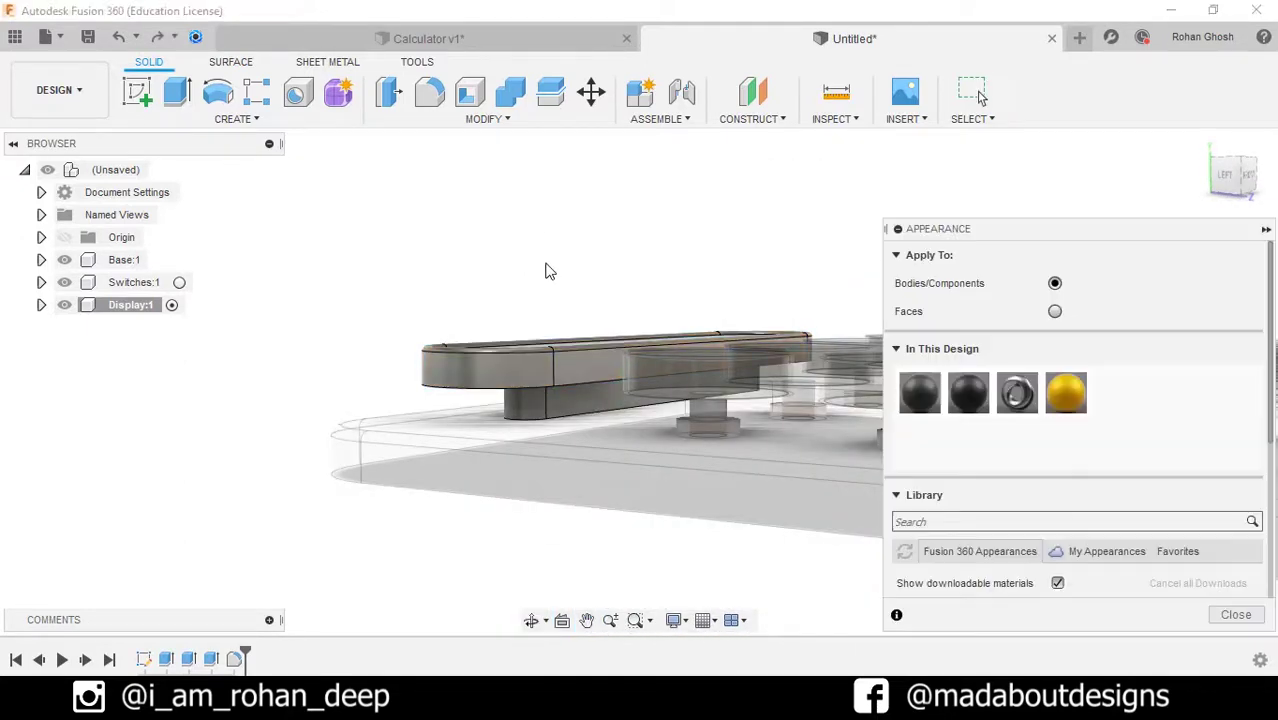
{"action": "left_click_drag", "start_coordinate": [1066, 392], "coordinate": [540, 375]}
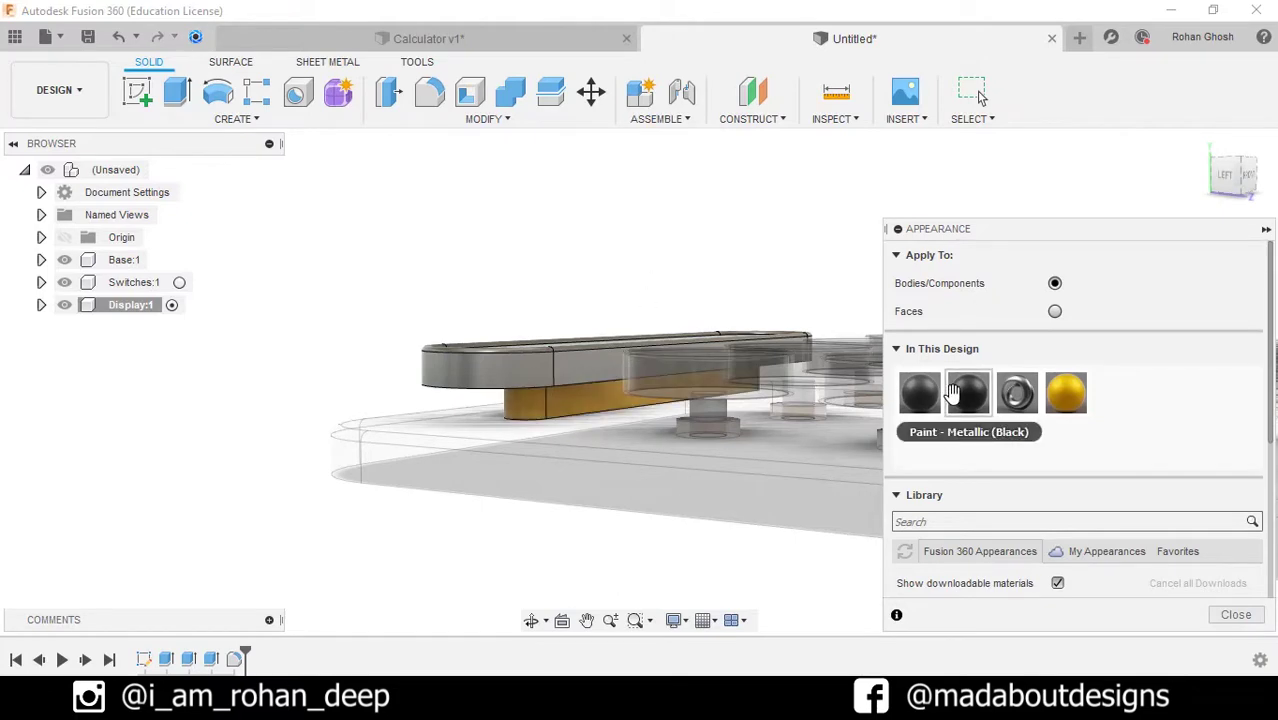
Step: Duplicate the yellow metallic paint, recolour the copy light cyan (RGB 110, 194, 203), and apply it to the display's inner panel body
{"action": "right_click", "coordinate": [1066, 392]}
{"action": "left_click", "coordinate": [1127, 422]}
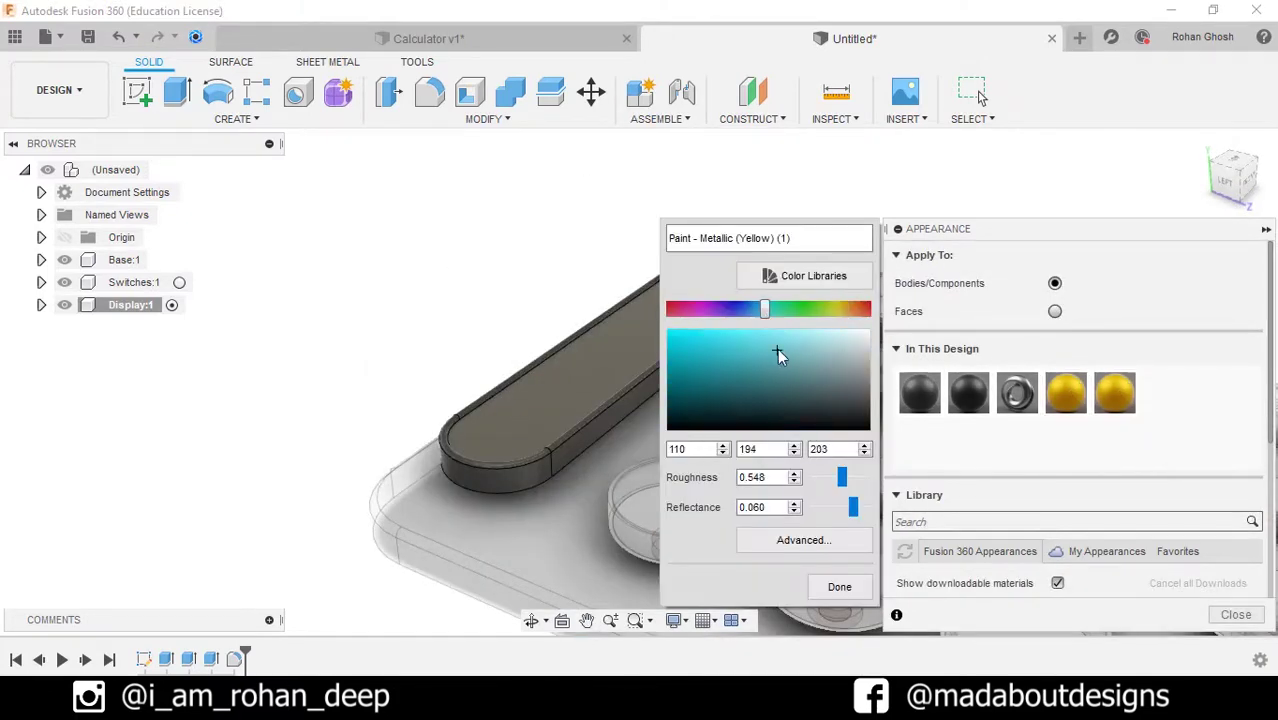
{"action": "left_click_drag", "start_coordinate": [1114, 392], "coordinate": [580, 375]}
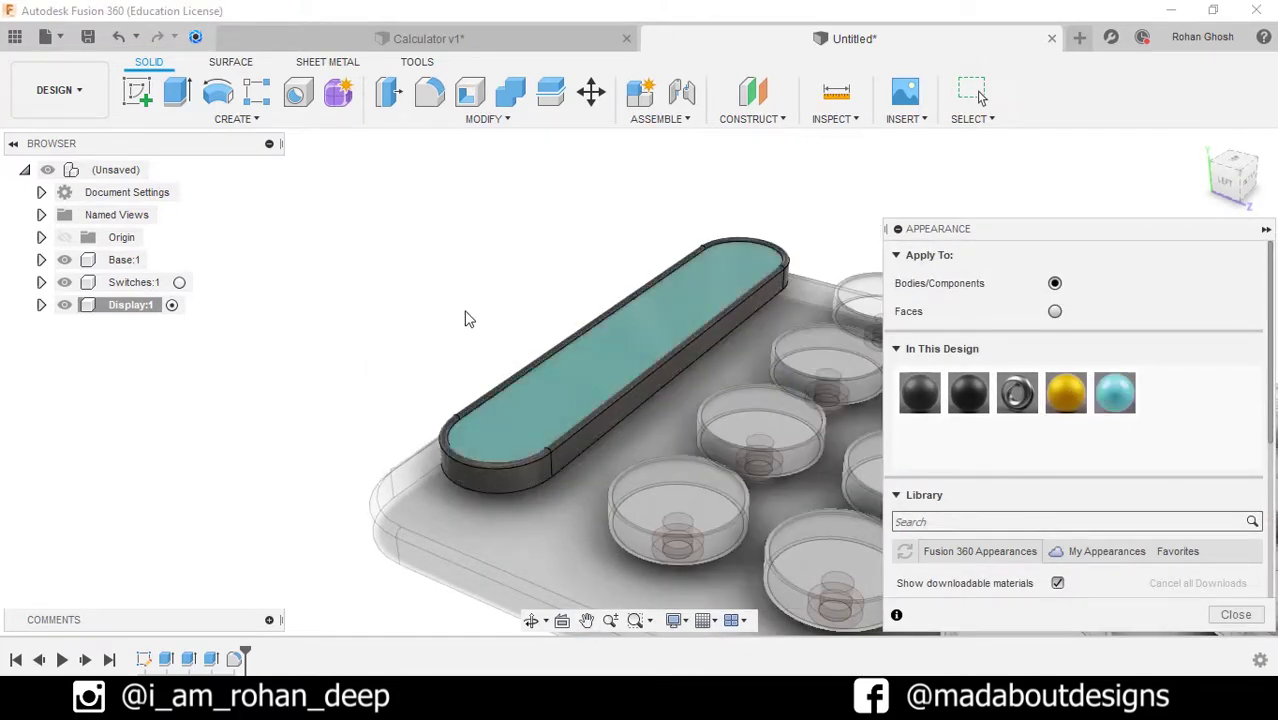
{"action": "key", "text": "Escape"}
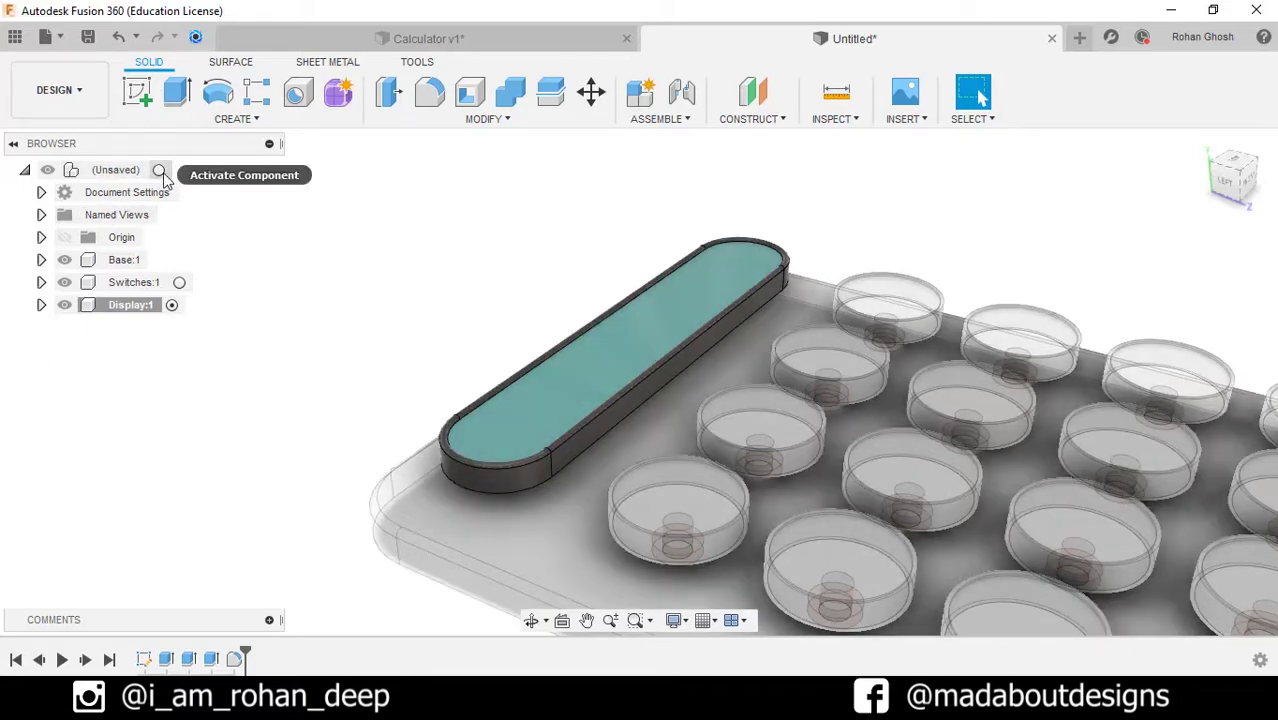
Step: Activate the top-level component and offset the base's end face beside the display by 0.5 cm as a new offset
{"action": "left_click", "coordinate": [159, 170]}
{"action": "middle_click_drag", "start_coordinate": [314, 331], "coordinate": [980, 96], "text": "shift"}
{"action": "middle_click_drag", "start_coordinate": [401, 311], "coordinate": [377, 208], "text": "shift"}
{"action": "left_click", "coordinate": [387, 98]}
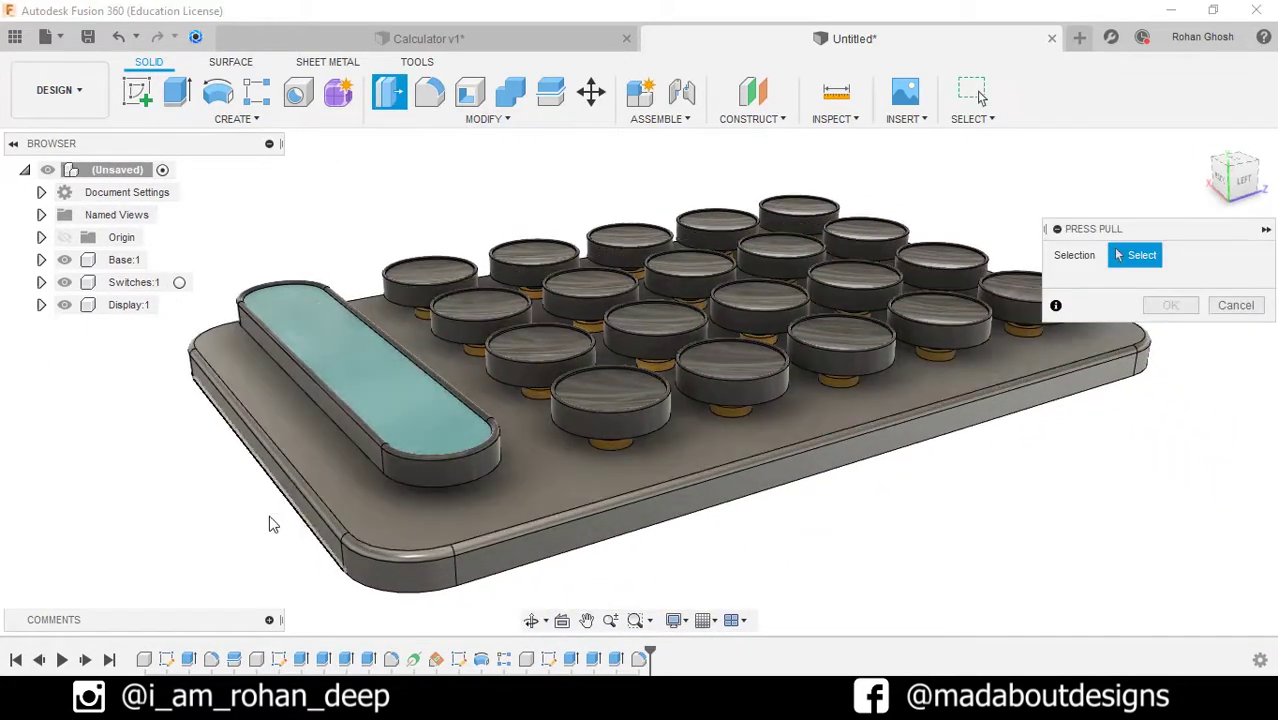
{"action": "left_click", "coordinate": [304, 502]}
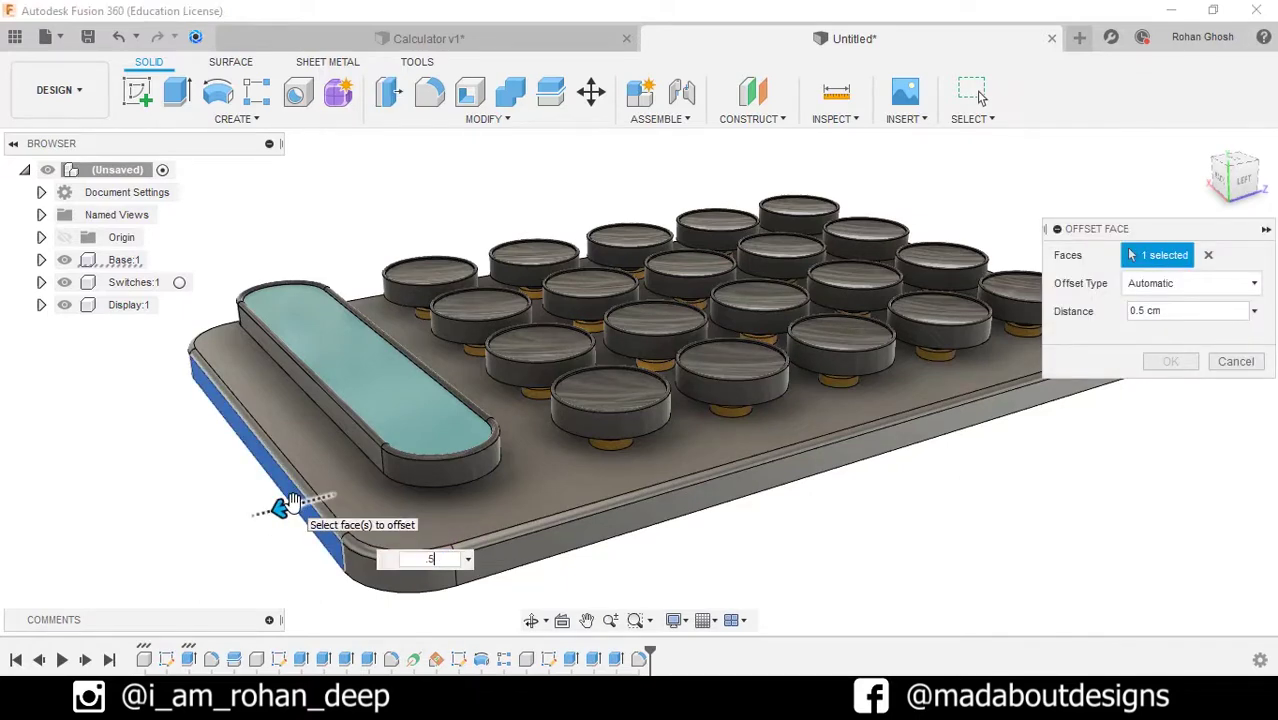
{"action": "scroll", "coordinate": [297, 488], "scroll_direction": "down", "scroll_amount": 2}
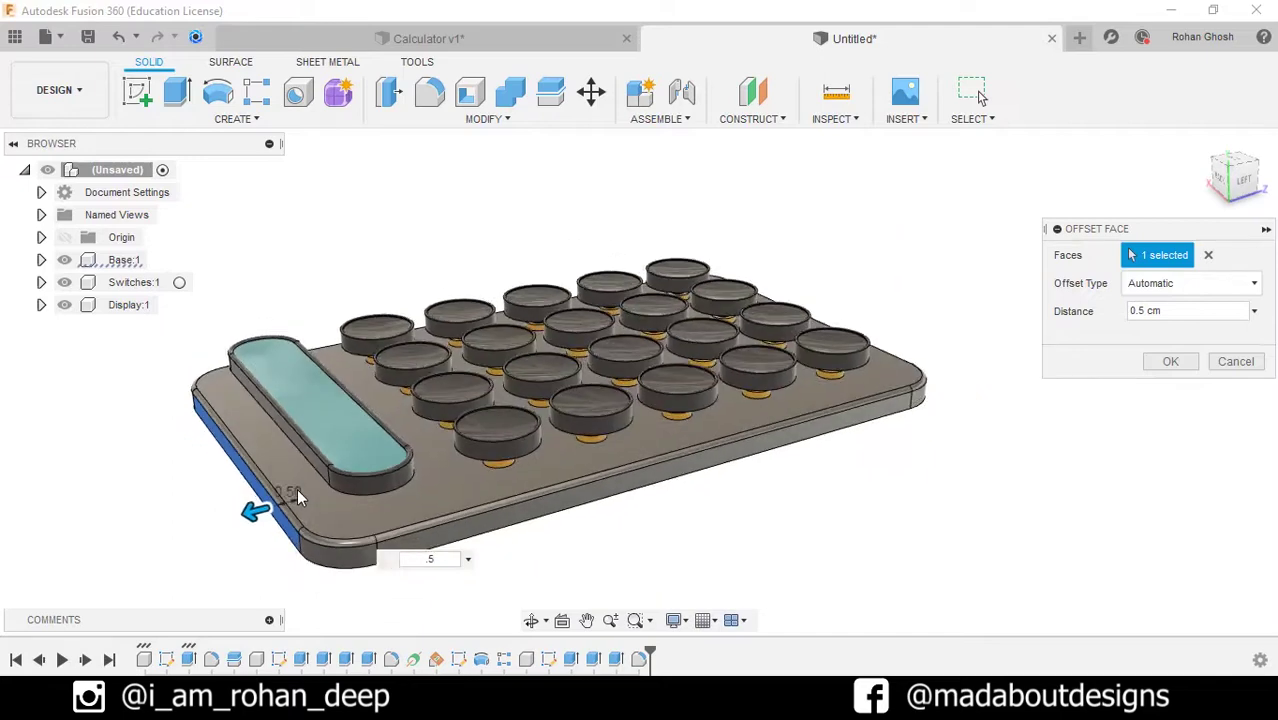
{"action": "mouse_move", "coordinate": [297, 488]}
{"action": "middle_mouse_down", "text": "shift"}
{"action": "mouse_move", "coordinate": [257, 494]}
{"action": "mouse_move", "coordinate": [251, 522]}
{"action": "mouse_move", "coordinate": [296, 503]}
{"action": "middle_mouse_up", "text": "shift"}
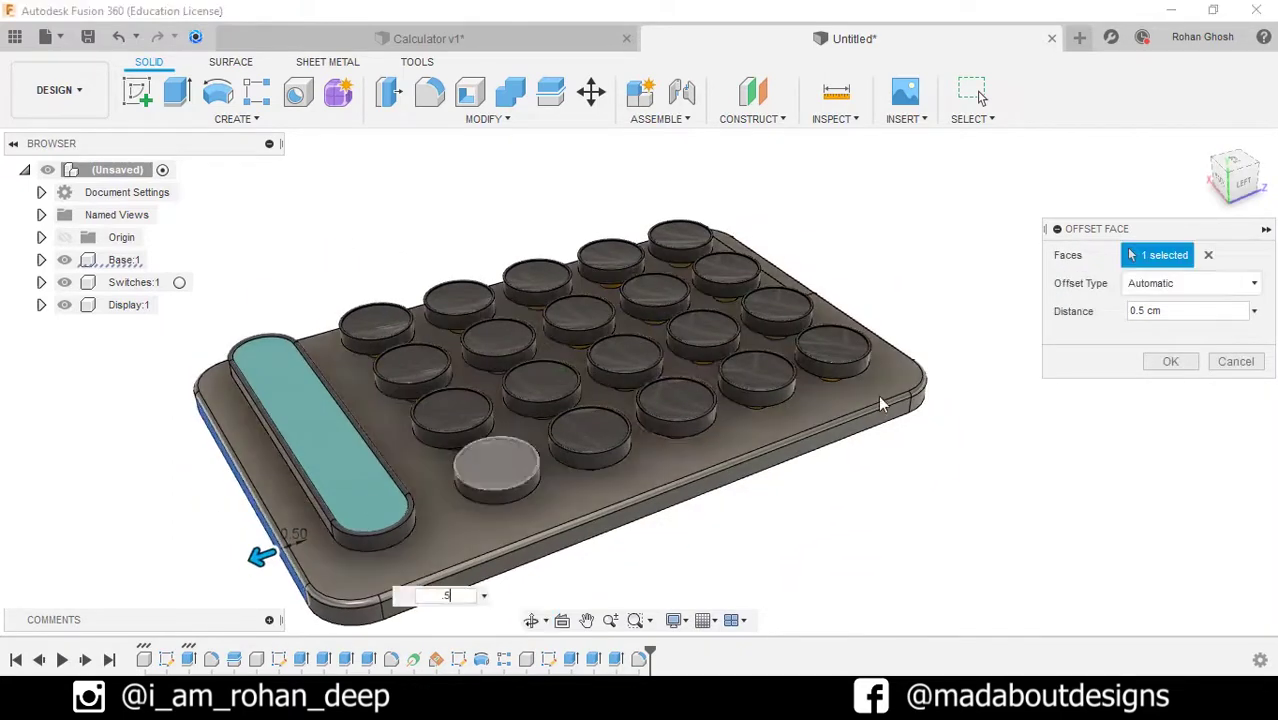
{"action": "left_click", "coordinate": [1208, 288]}
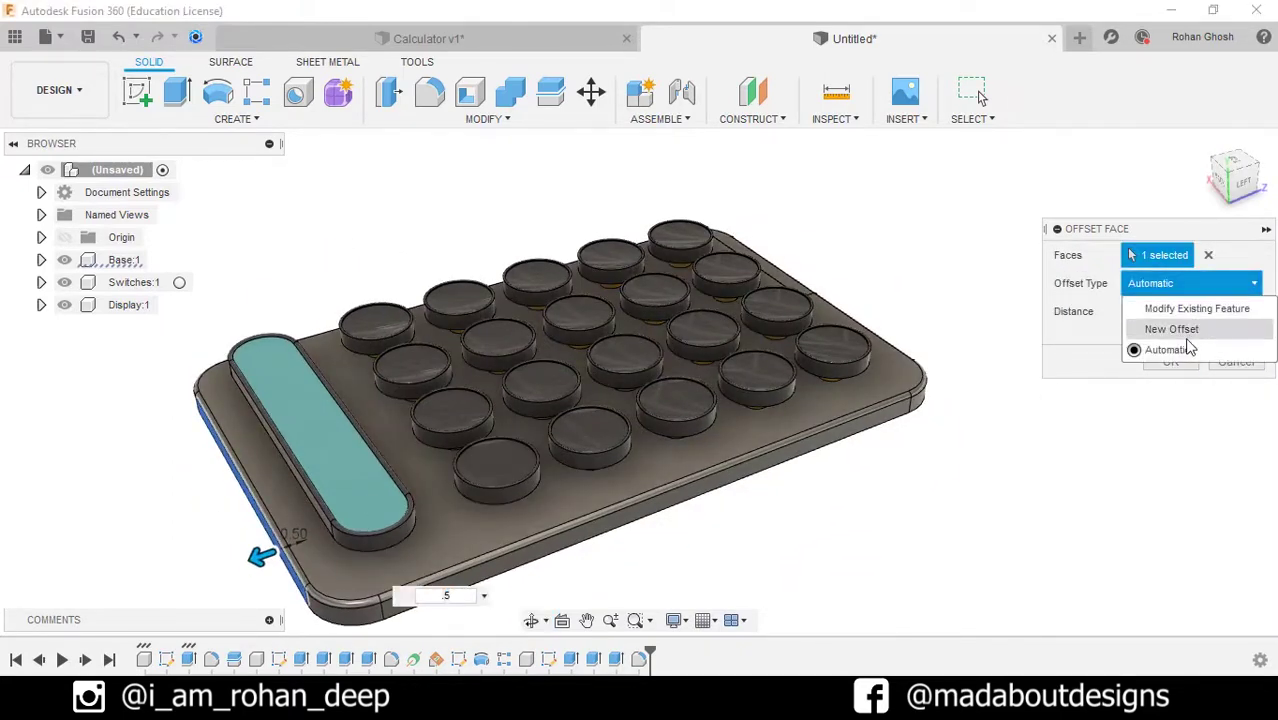
{"action": "left_click", "coordinate": [1186, 330]}
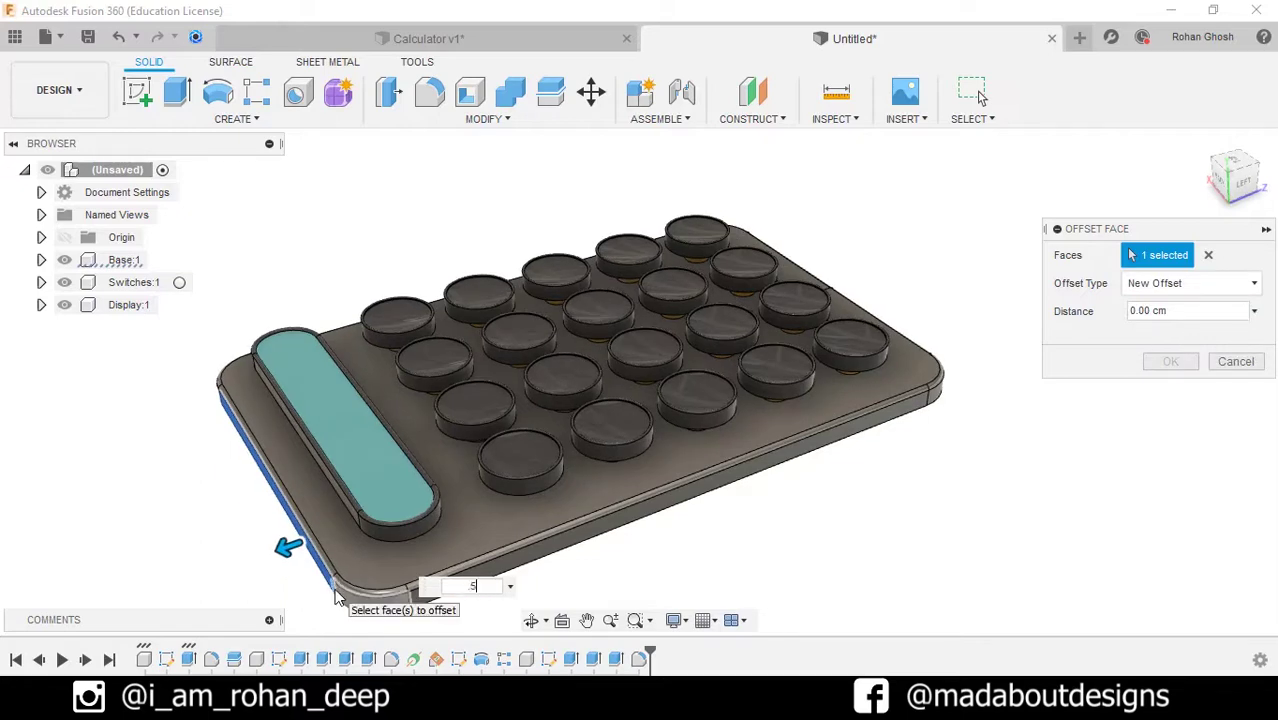
{"action": "left_click", "coordinate": [1172, 361]}
Step: Duplicate the black metallic paint, recolour the copy dark grey (RGB 85, 85, 85), and apply it to the main base body
{"action": "mouse_move", "coordinate": [1178, 365]}
{"action": "middle_mouse_down", "text": "shift"}
{"action": "mouse_move", "coordinate": [1019, 398]}
{"action": "mouse_move", "coordinate": [996, 359]}
{"action": "mouse_move", "coordinate": [1024, 371]}
{"action": "middle_mouse_up", "text": "shift"}
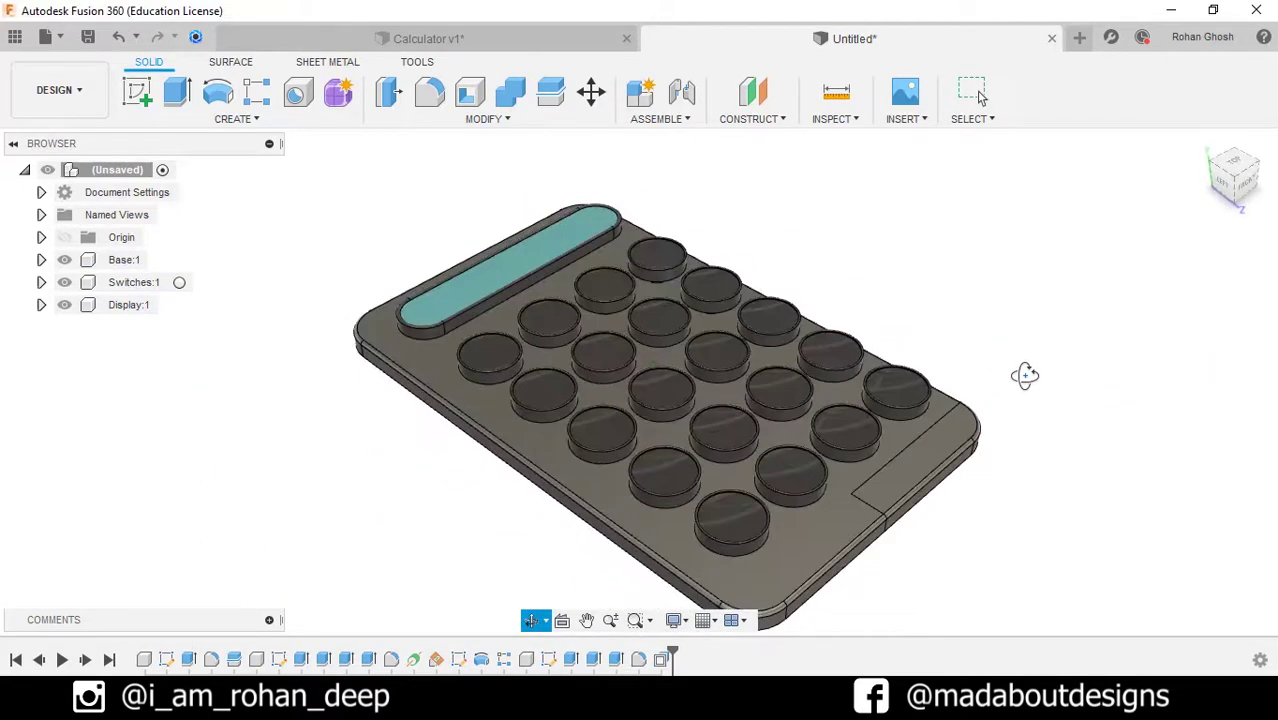
{"action": "key", "text": "a"}
{"action": "right_click", "coordinate": [1020, 395]}
{"action": "left_click", "coordinate": [1062, 431]}
{"action": "double_click", "coordinate": [1158, 390]}
{"action": "left_click", "coordinate": [873, 392]}
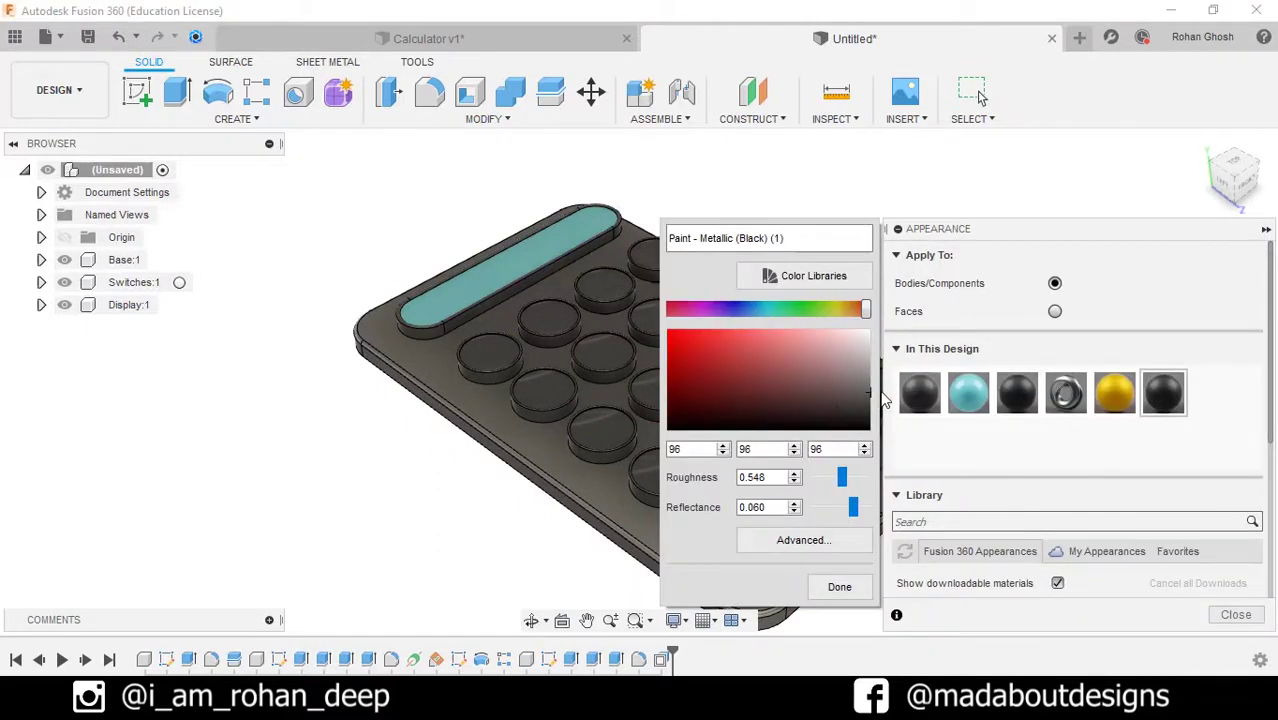
{"action": "left_click", "coordinate": [854, 584]}
{"action": "left_click_drag", "start_coordinate": [1160, 395], "coordinate": [642, 530]}
{"action": "left_click_drag", "start_coordinate": [642, 530], "coordinate": [630, 525]}
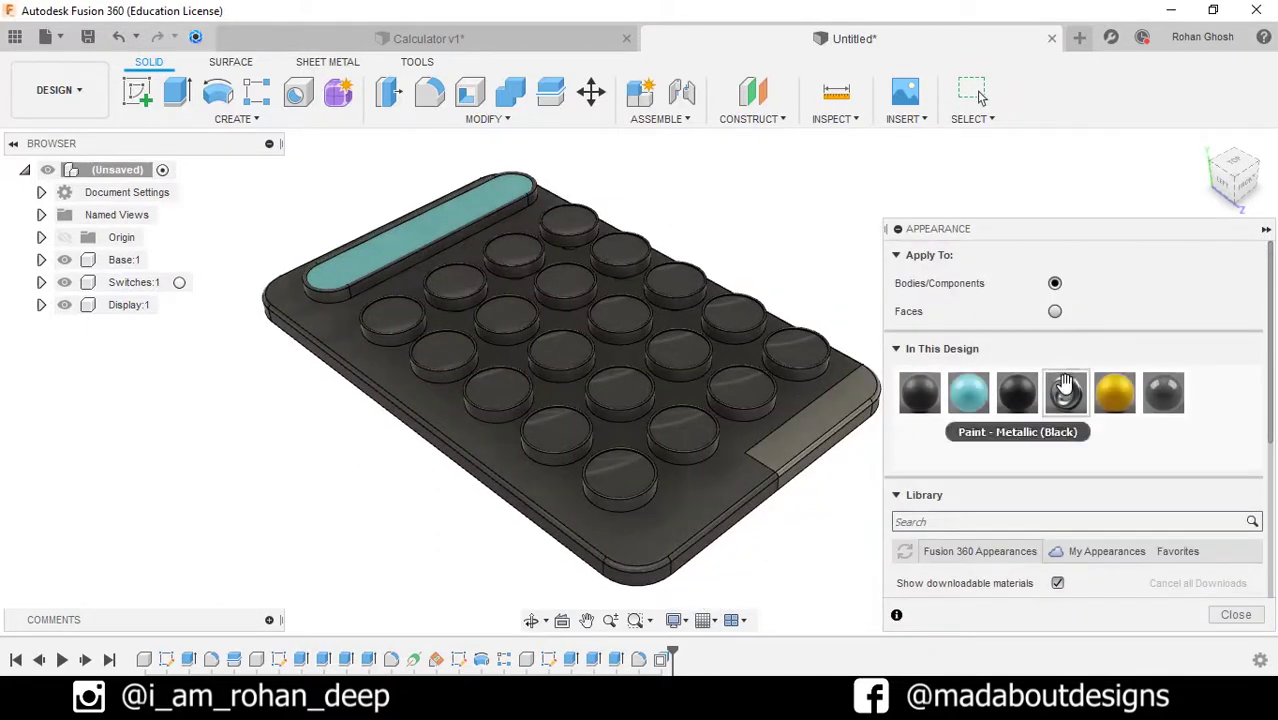
Step: Lighten the base's metallic paint copy to grey with RGB 165, 165, 165
{"action": "double_click", "coordinate": [1162, 393]}
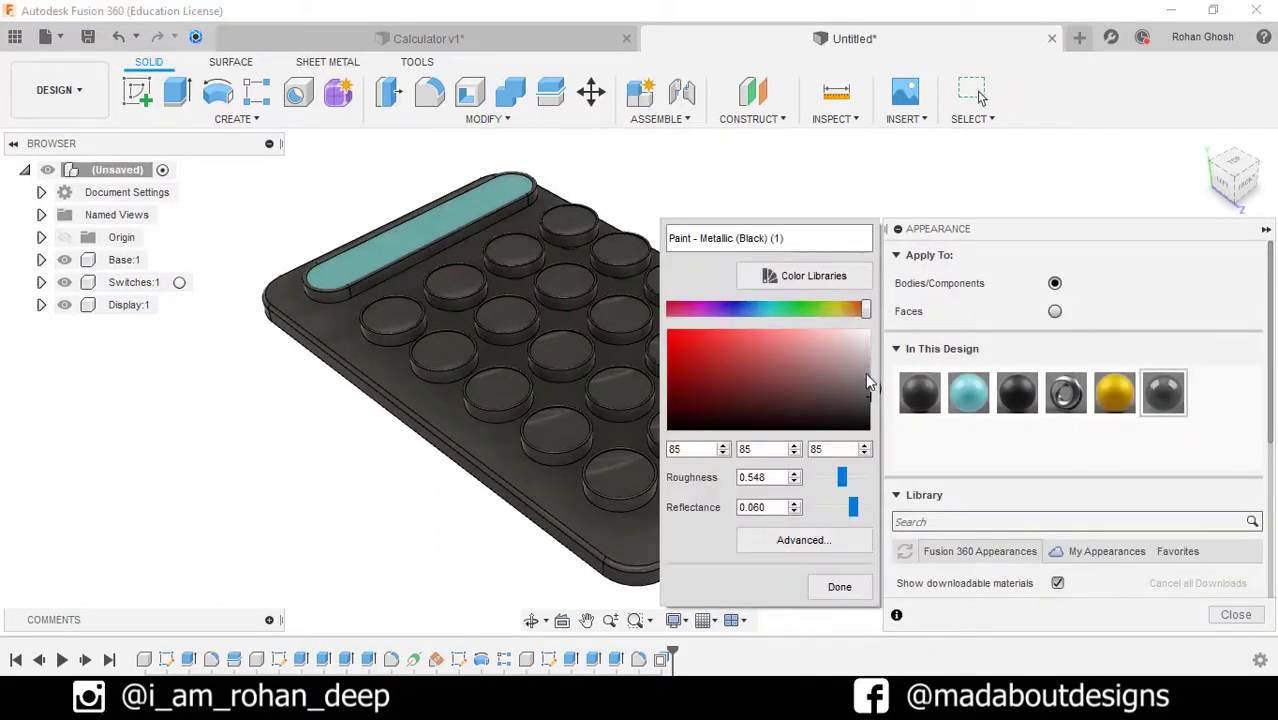
{"action": "left_click_drag", "start_coordinate": [866, 380], "coordinate": [886, 364]}
{"action": "left_click", "coordinate": [839, 585]}
Step: Duplicate the light grey metallic paint and apply a darker copy to the base's separate corner section
{"action": "right_click", "coordinate": [1156, 408]}
{"action": "left_click", "coordinate": [1205, 429]}
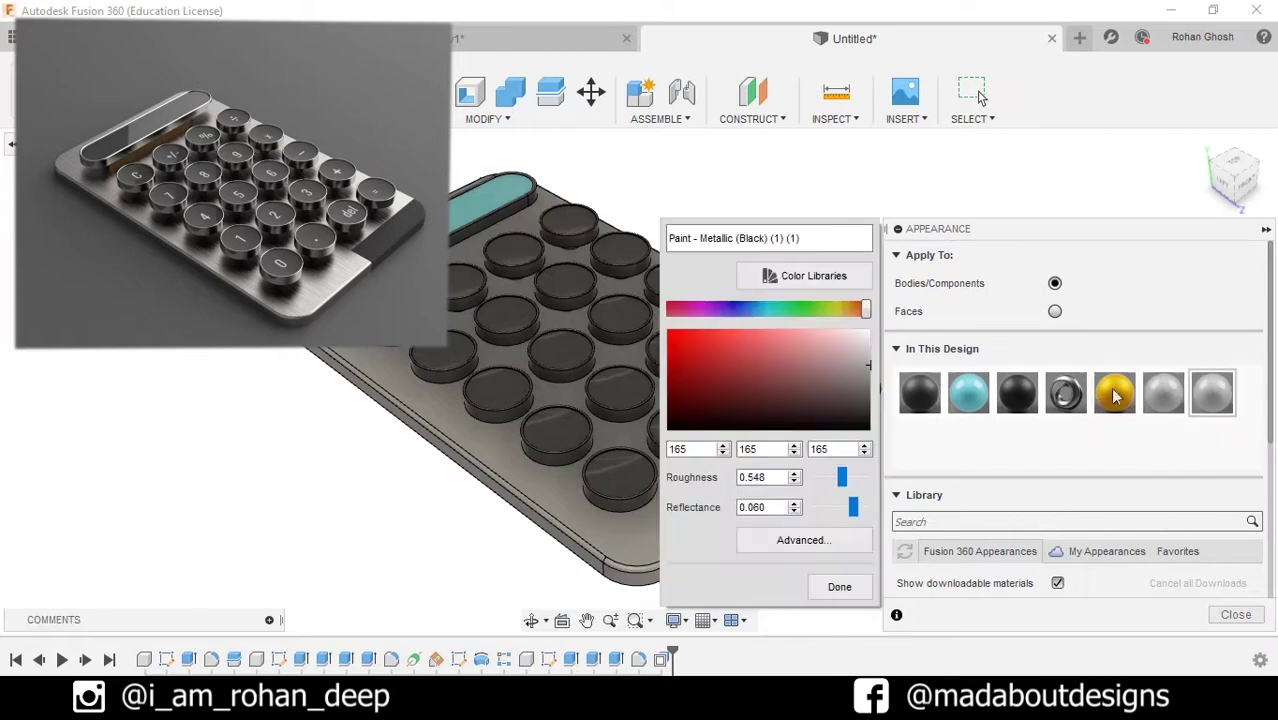
{"action": "left_click", "coordinate": [839, 586]}
{"action": "left_click_drag", "start_coordinate": [1205, 398], "coordinate": [856, 430]}
{"action": "key", "text": "Escape"}
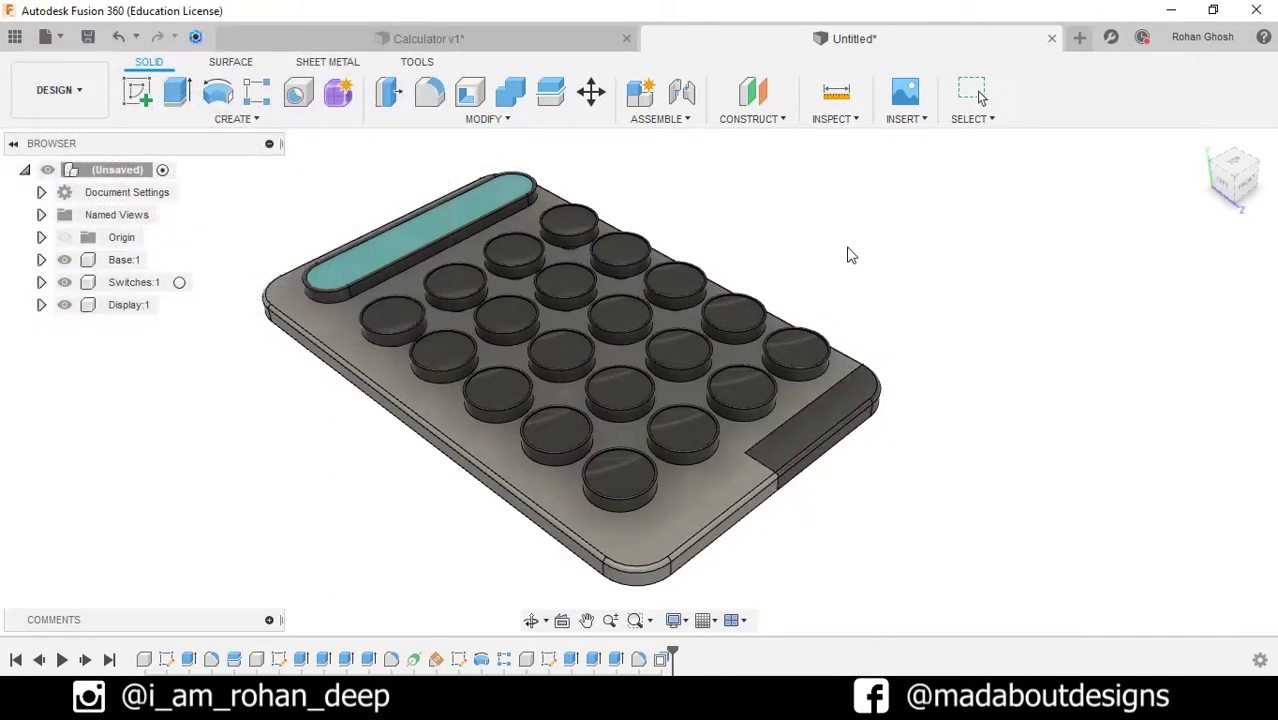
Step: Save the design as "Calculator 2" in the Product Design location
{"action": "scroll", "coordinate": [851, 255], "scroll_direction": "down", "scroll_amount": 2}
{"action": "middle_click_drag", "start_coordinate": [838, 260], "coordinate": [765, 286], "text": "shift"}
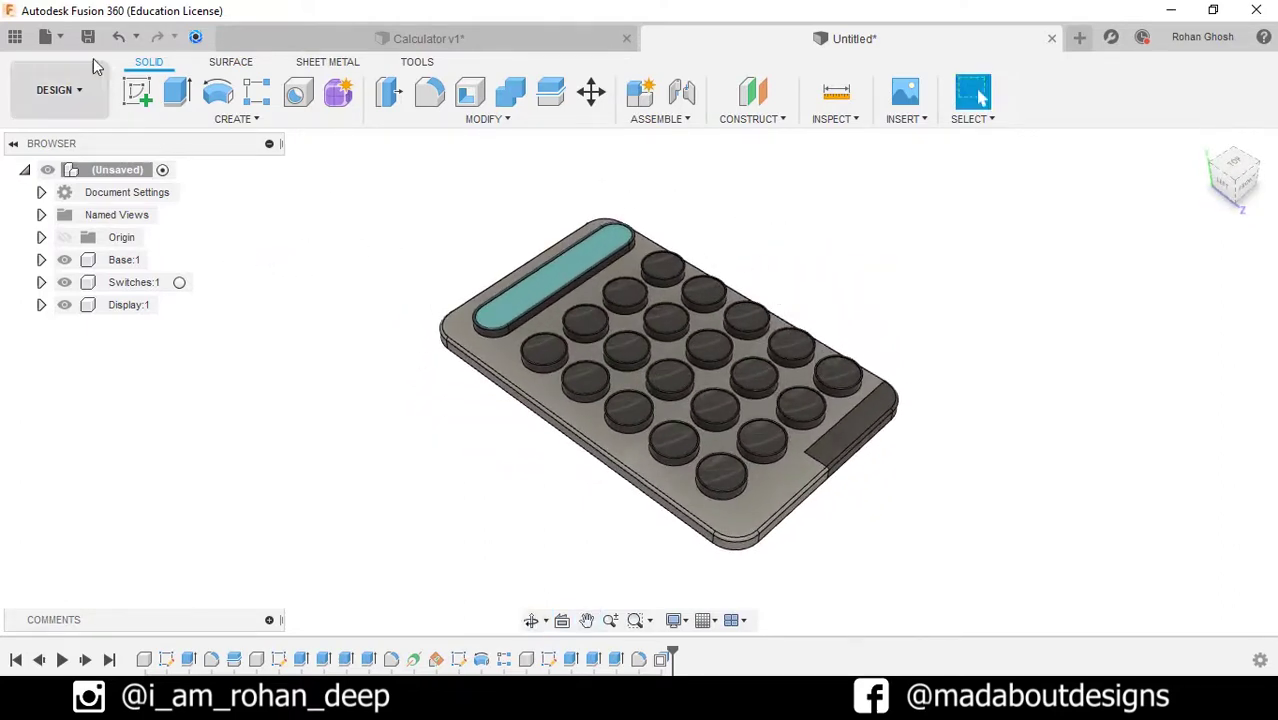
{"action": "left_click", "coordinate": [88, 37]}
{"action": "type", "text": "Calculator 2"}
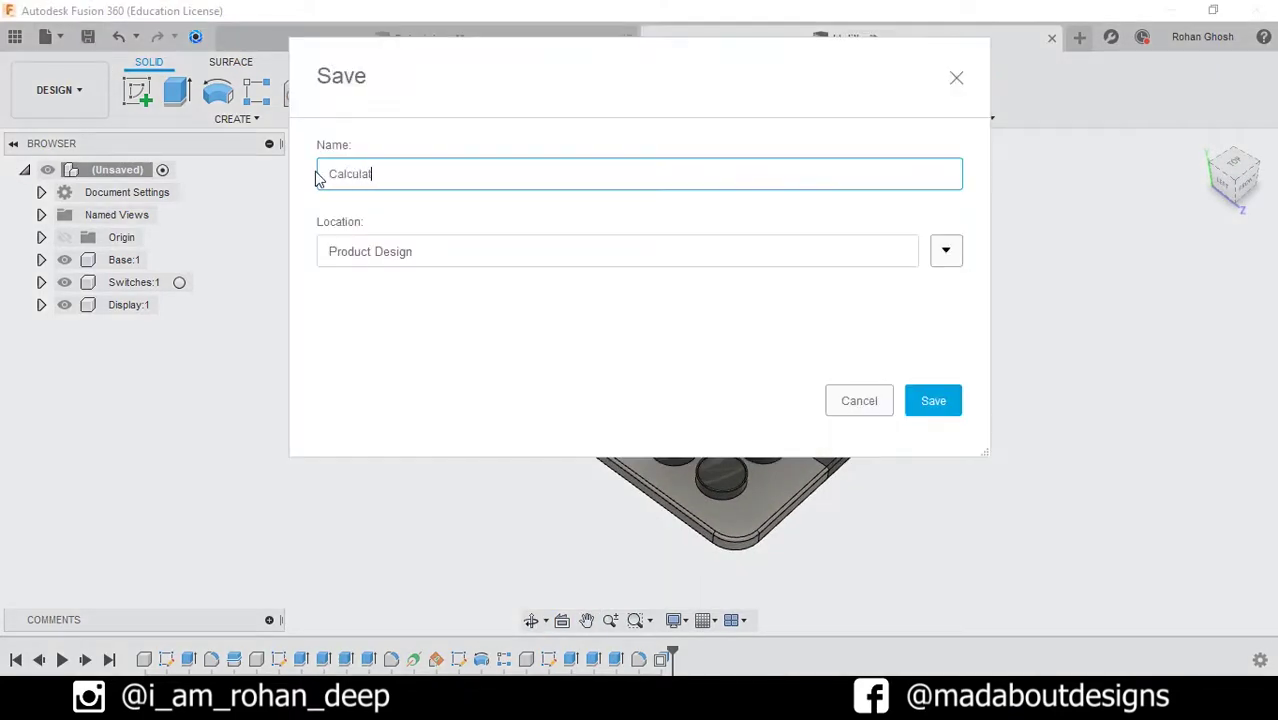
{"action": "left_click", "coordinate": [918, 401]}
Step: Export the design as a SAT file named "Calculator 2 v0" to the DESIGNS folder
{"action": "left_click", "coordinate": [45, 37]}
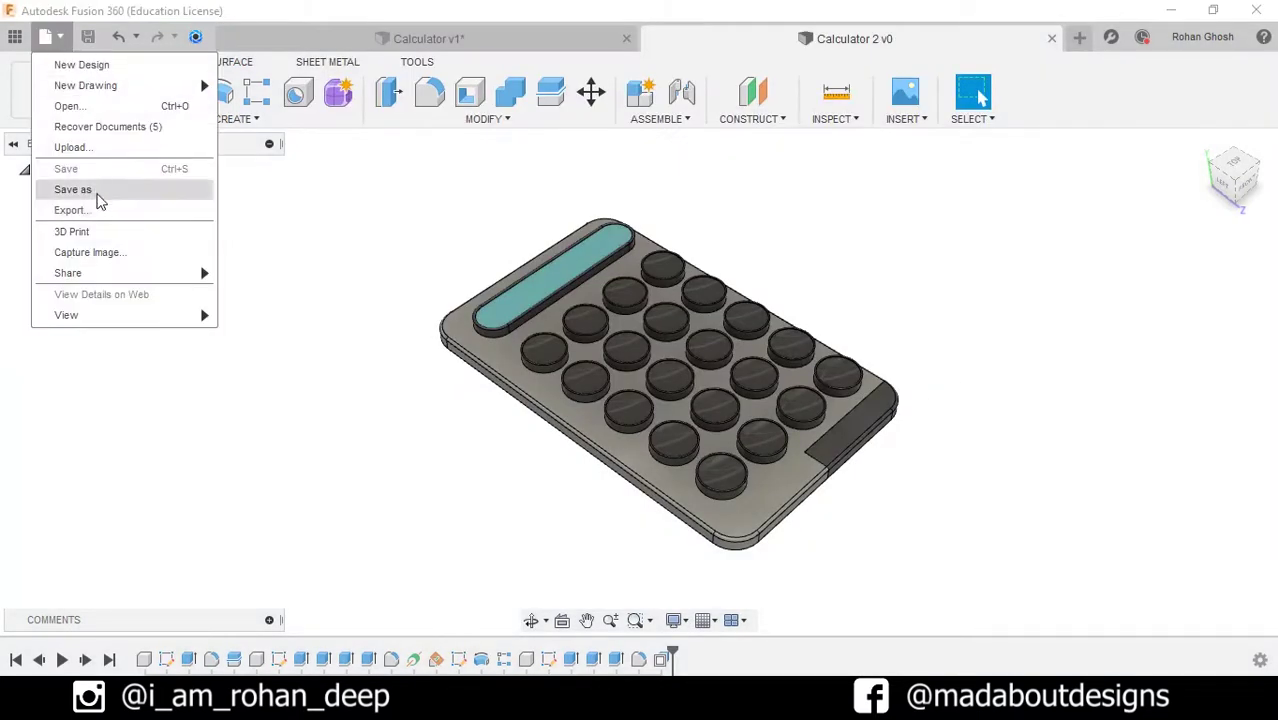
{"action": "left_click", "coordinate": [103, 208]}
{"action": "left_click", "coordinate": [952, 243]}
{"action": "left_click", "coordinate": [370, 334]}
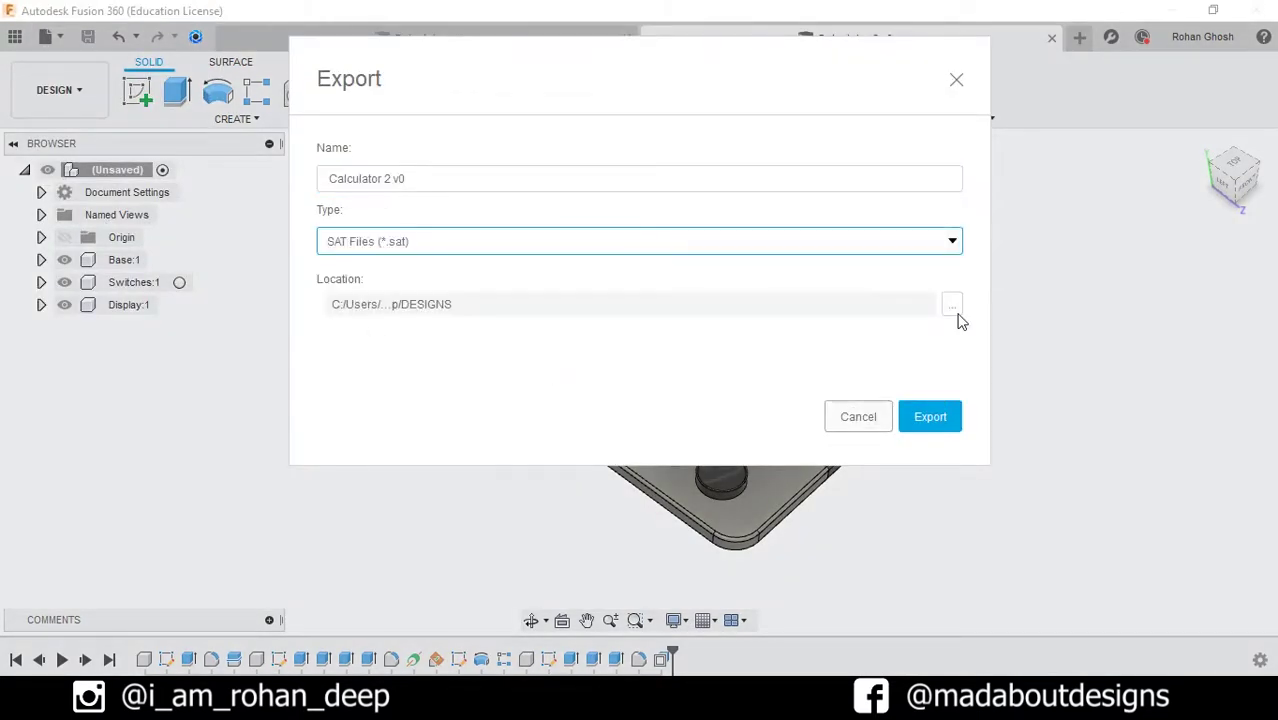
{"action": "left_click", "coordinate": [930, 418]}
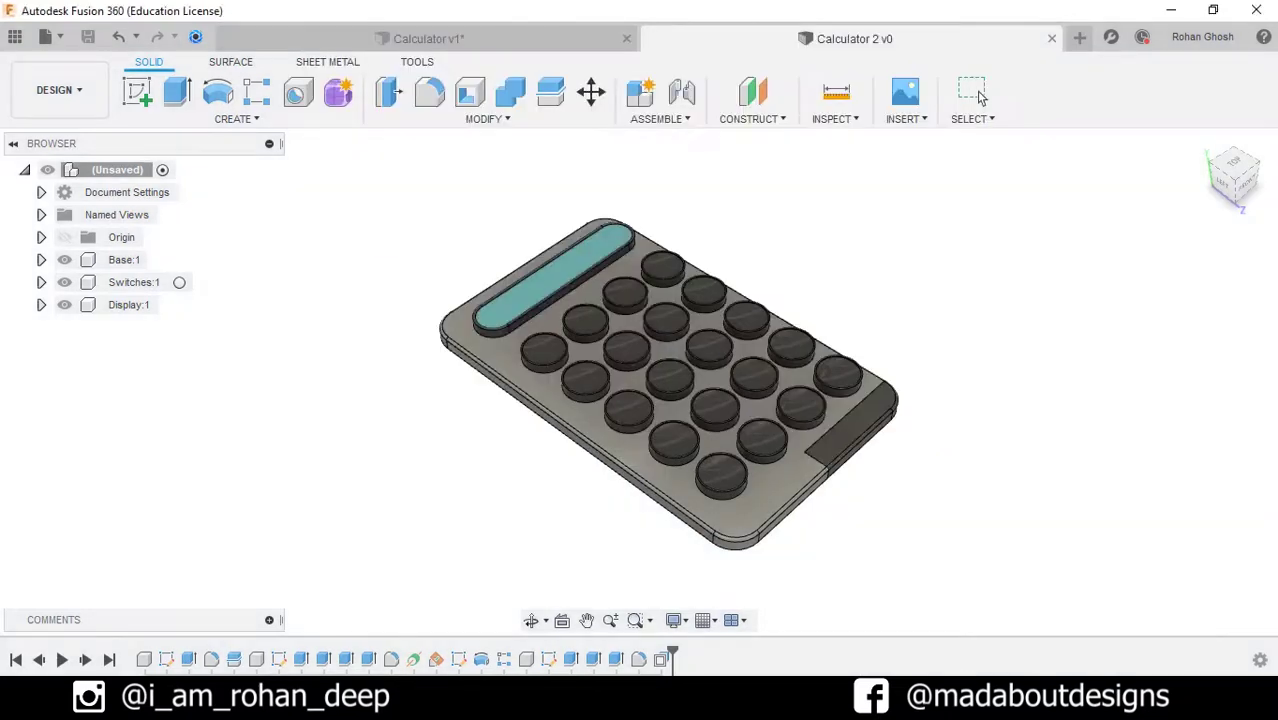